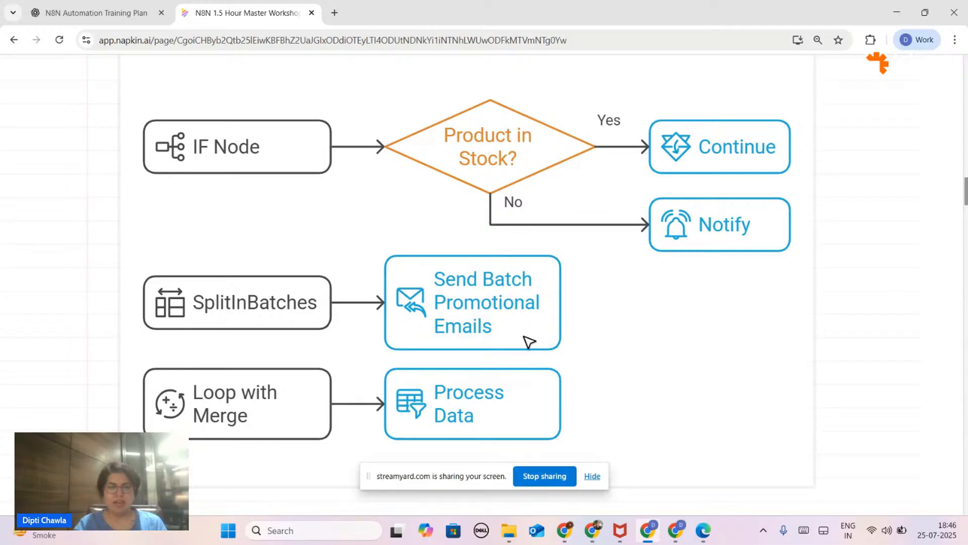
- Review the Module 6 slide on automating social media and email marketing, including its Harmonizing Digital Interactions diagram
{"action": "scroll", "coordinate": [560, 361], "scroll_direction": "down", "scroll_amount": 10}
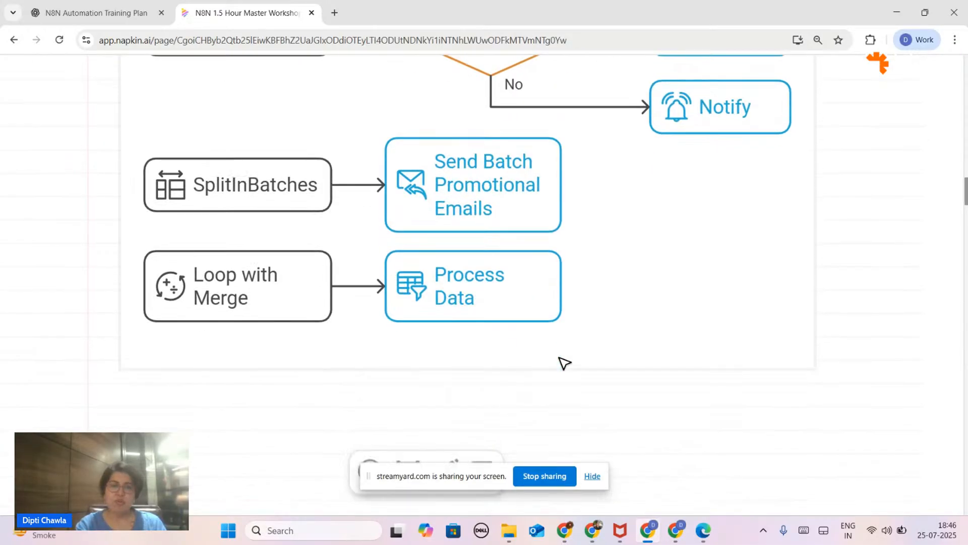
{"action": "scroll", "coordinate": [561, 361], "scroll_direction": "down", "scroll_amount": 3}
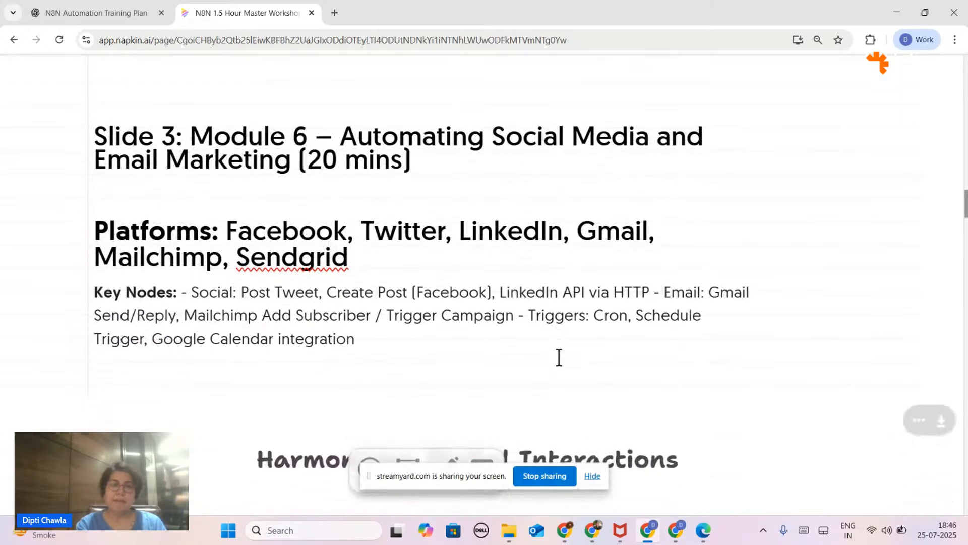
{"action": "scroll", "coordinate": [559, 357], "scroll_direction": "down", "scroll_amount": 1}
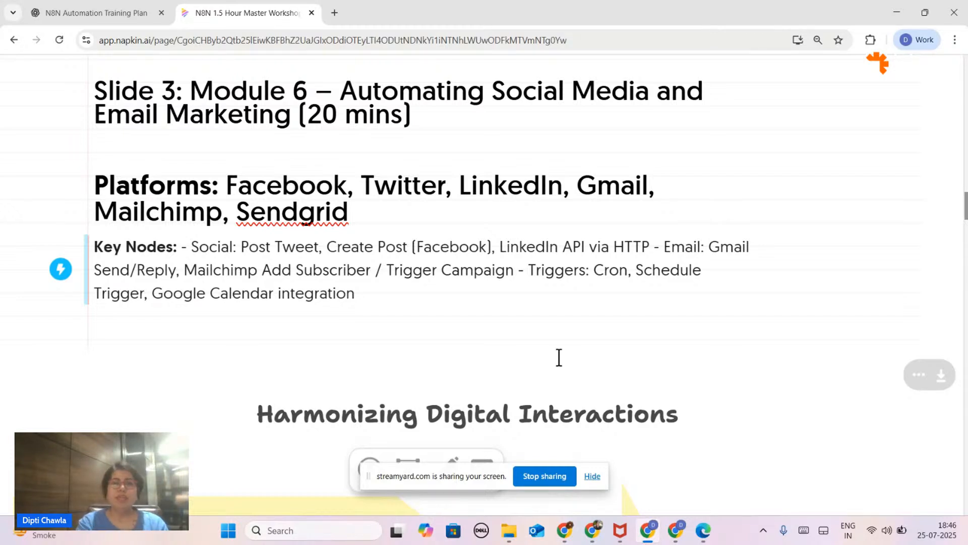
{"action": "scroll", "coordinate": [559, 358], "scroll_direction": "down", "scroll_amount": 1}
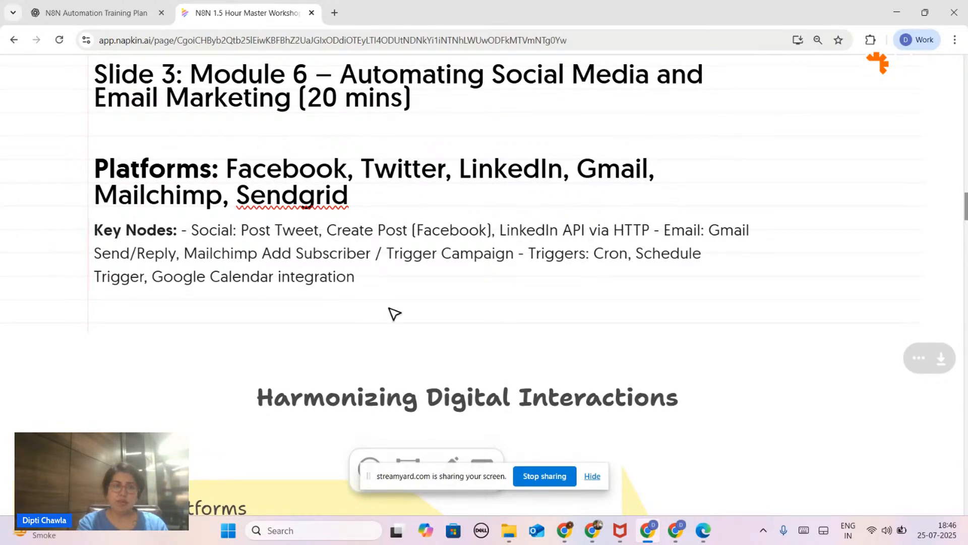
{"action": "scroll", "coordinate": [394, 313], "scroll_direction": "down", "scroll_amount": 1}
{"action": "scroll", "coordinate": [324, 308], "scroll_direction": "down", "scroll_amount": 2}
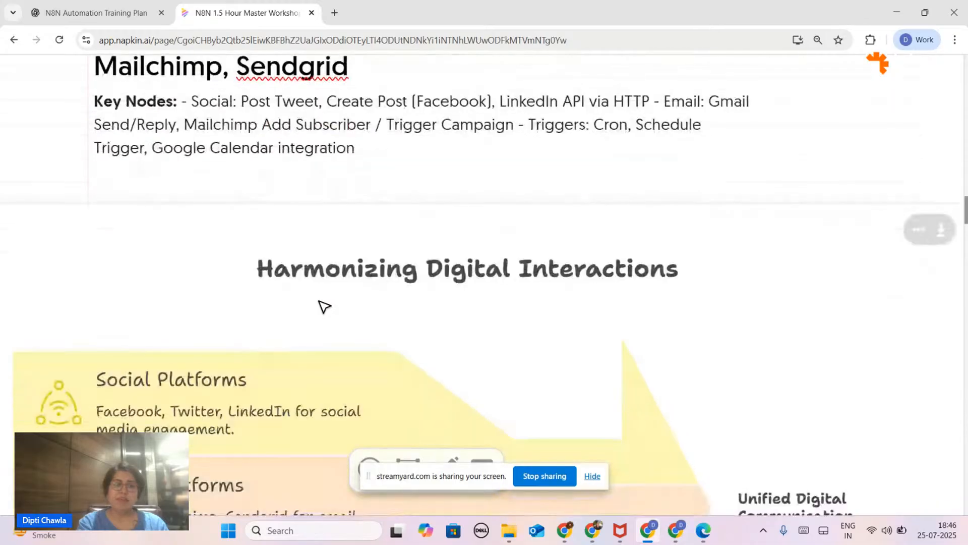
{"action": "scroll", "coordinate": [325, 307], "scroll_direction": "down", "scroll_amount": 4}
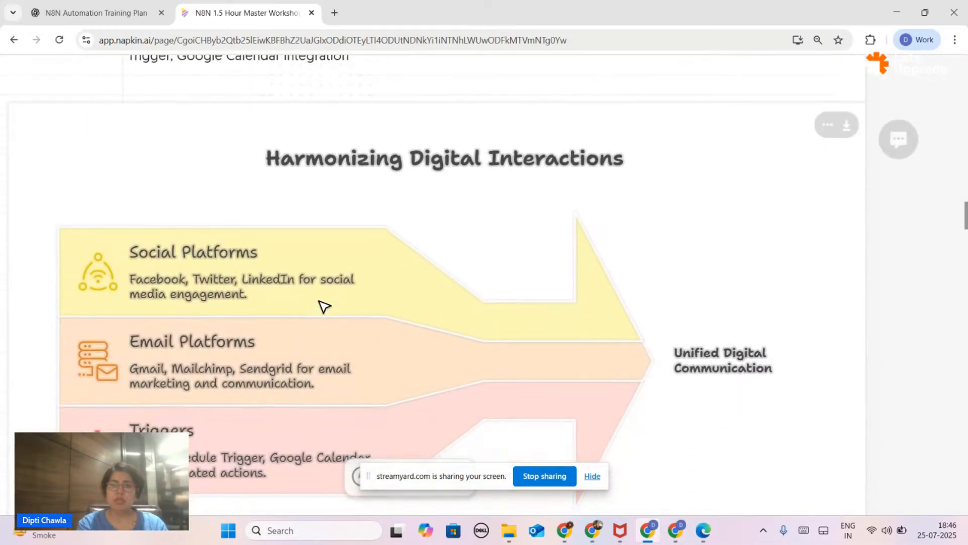
{"action": "scroll", "coordinate": [324, 307], "scroll_direction": "down", "scroll_amount": 2}
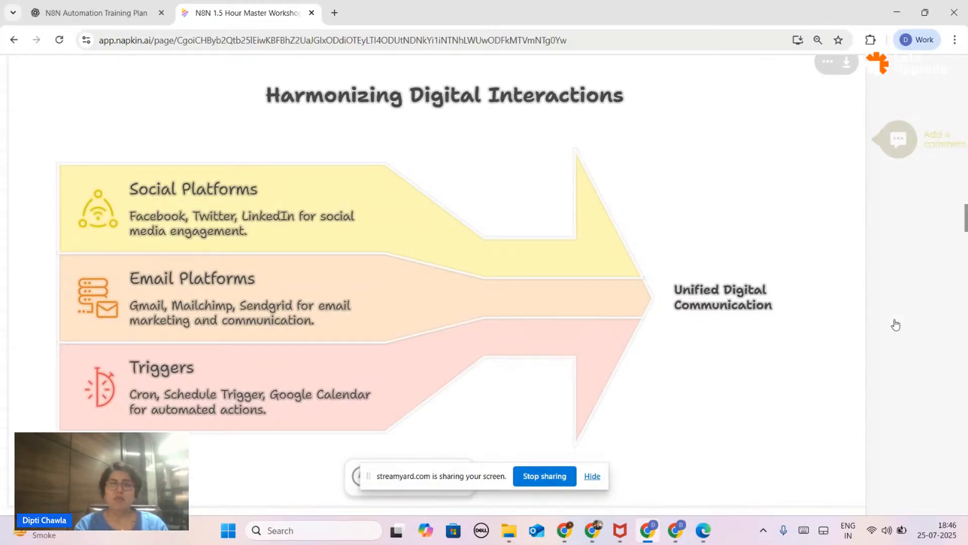
{"action": "left_click", "coordinate": [812, 198]}
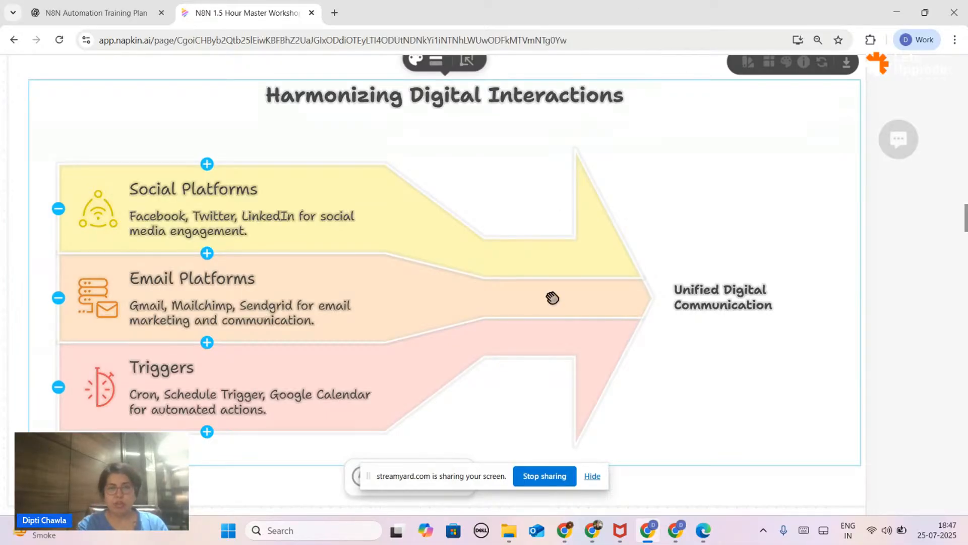
- Examine the Practical Use Cases list and the Automation Use Cases diagram that follow the Harmonizing Digital Interactions graphic
{"action": "scroll", "coordinate": [552, 297], "scroll_direction": "down", "scroll_amount": 4}
{"action": "scroll", "coordinate": [551, 298], "scroll_direction": "down", "scroll_amount": 6}
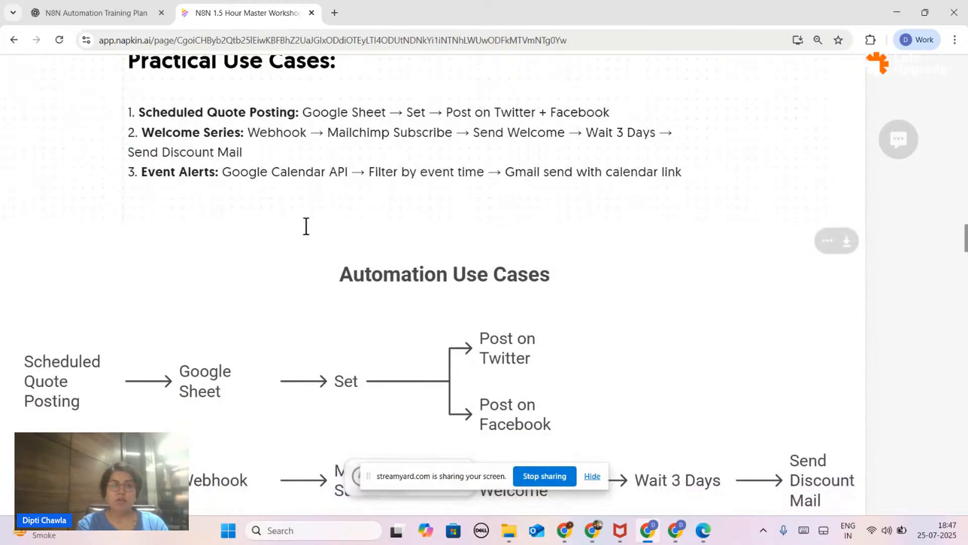
{"action": "scroll", "coordinate": [359, 273], "scroll_direction": "up", "scroll_amount": 7}
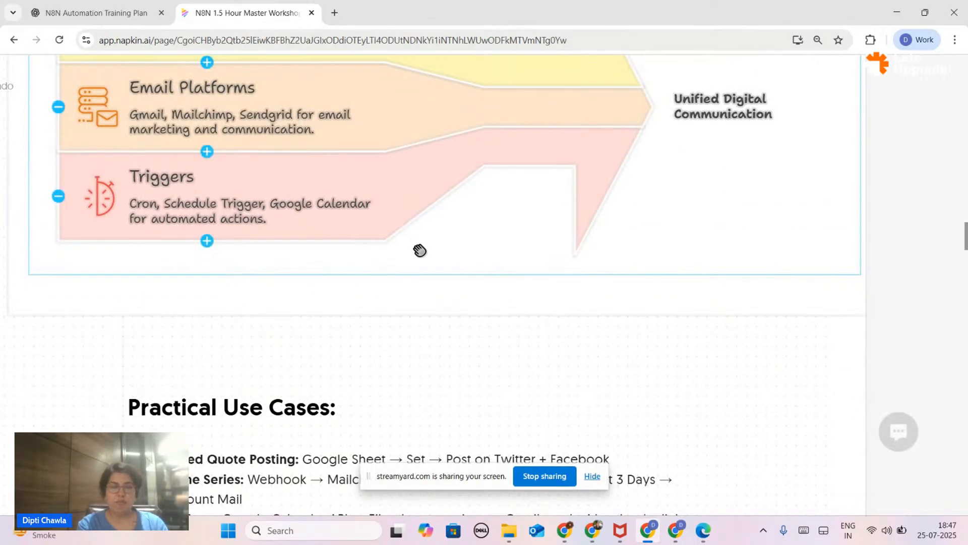
{"action": "scroll", "coordinate": [420, 250], "scroll_direction": "down", "scroll_amount": 5}
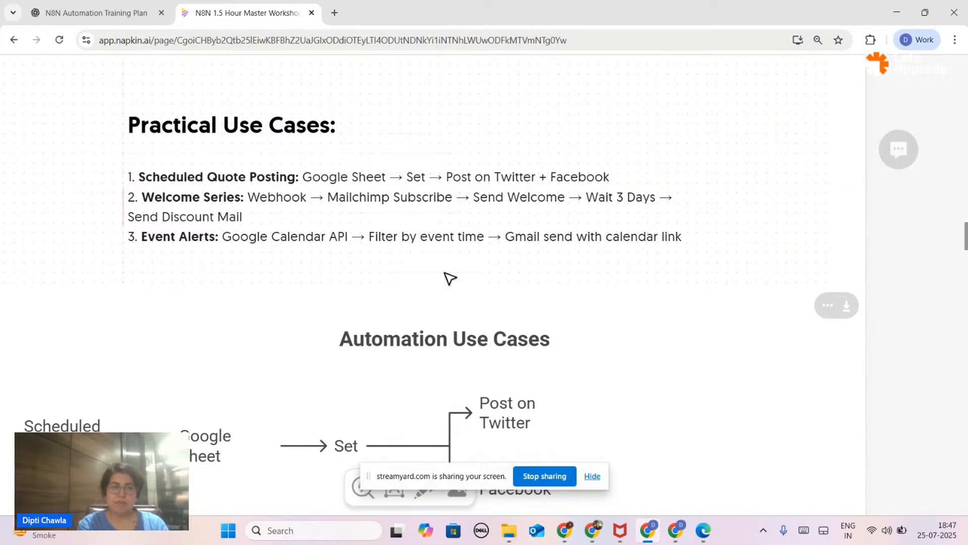
{"action": "scroll", "coordinate": [450, 277], "scroll_direction": "down", "scroll_amount": 1}
{"action": "scroll", "coordinate": [450, 277], "scroll_direction": "down", "scroll_amount": 3}
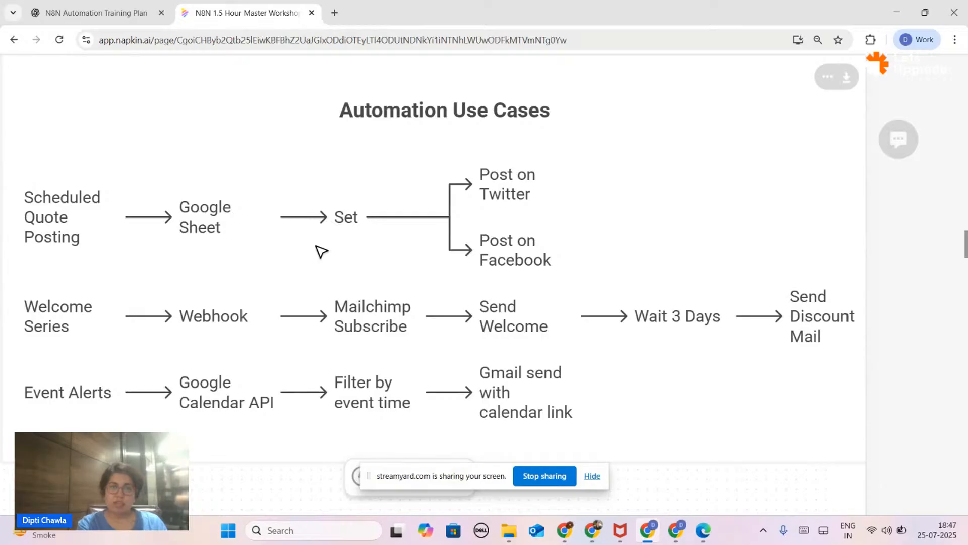
- Switch to the browser window with n8n and create a new workflow
{"action": "left_click", "coordinate": [565, 531]}
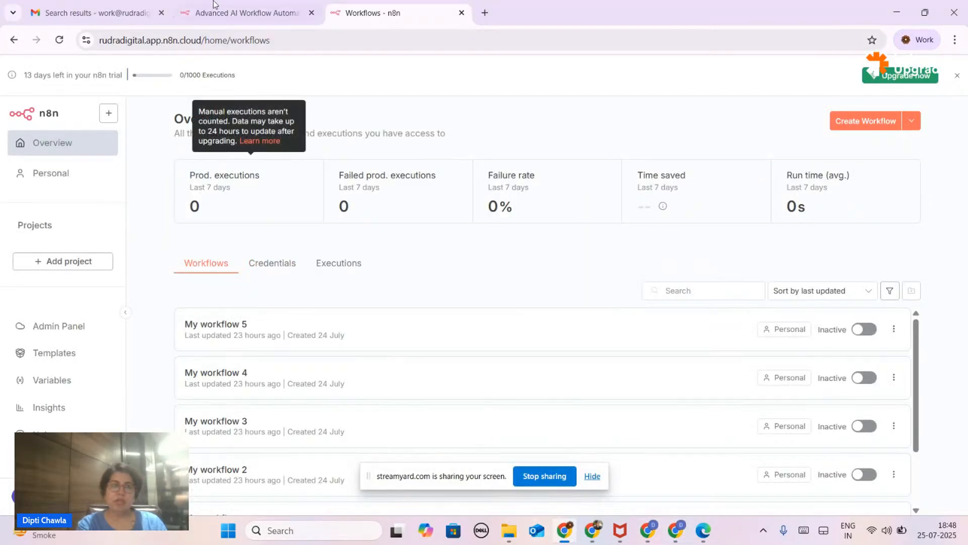
{"action": "left_click", "coordinate": [879, 121]}
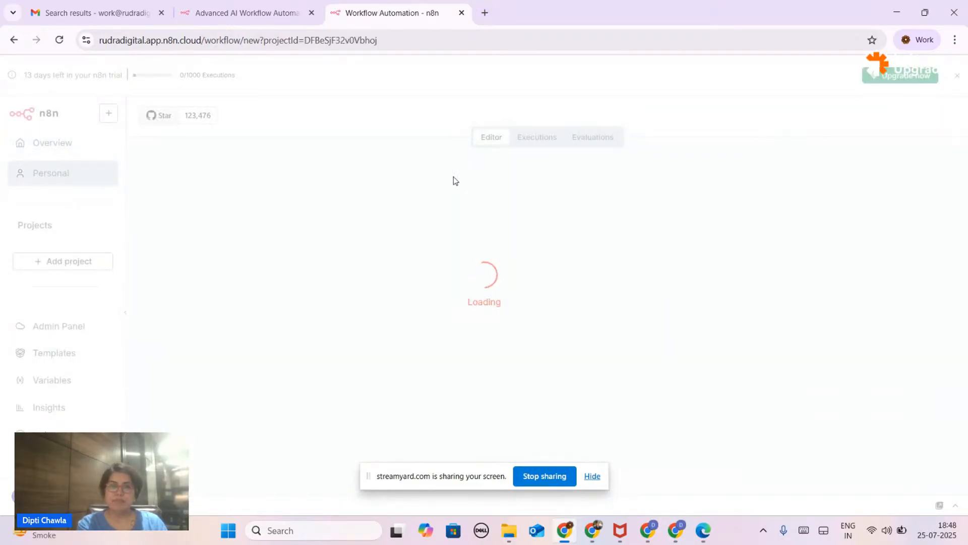
- Search Google in a new tab for "workflow templates n8n" and open n8n's Workflow Automation Templates page
{"action": "left_click", "coordinate": [485, 13]}
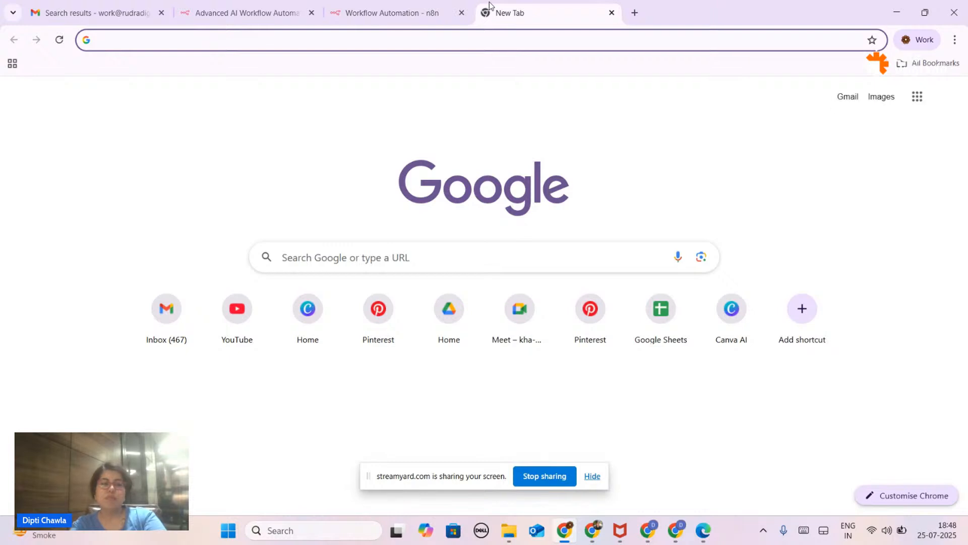
{"action": "type", "text": "w"}
{"action": "key", "text": "BackSpace"}
{"action": "key", "text": "BackSpace"}
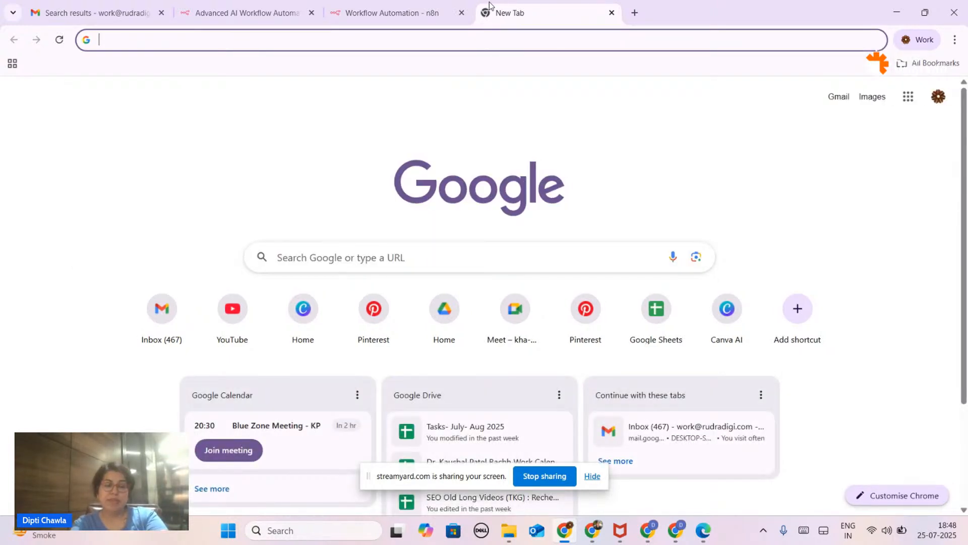
{"action": "type", "text": "w"}
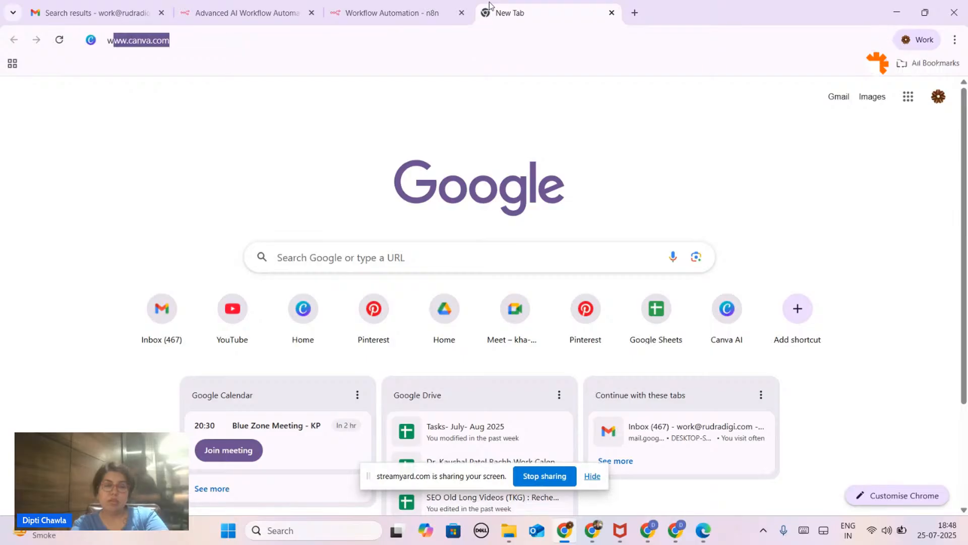
{"action": "type", "text": "ork"}
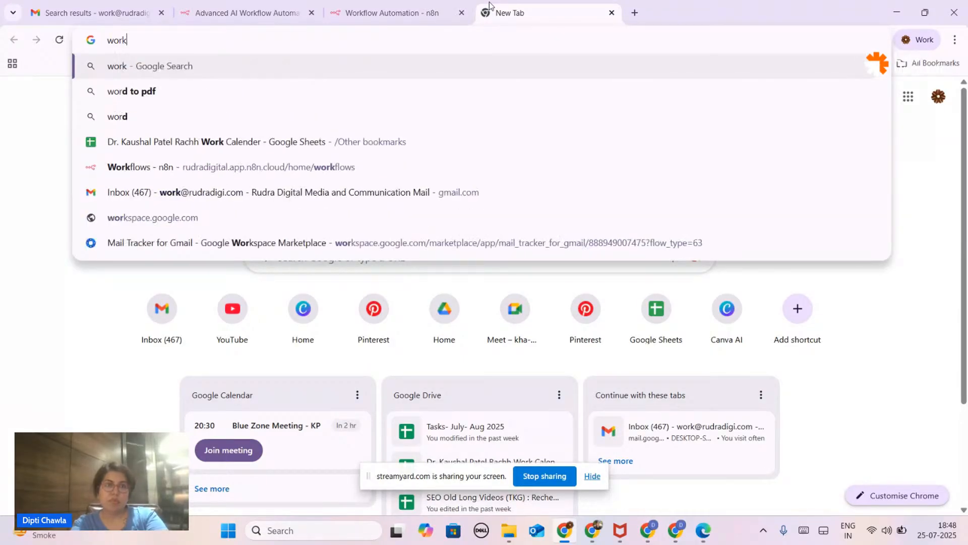
{"action": "type", "text": "flow templates oi"}
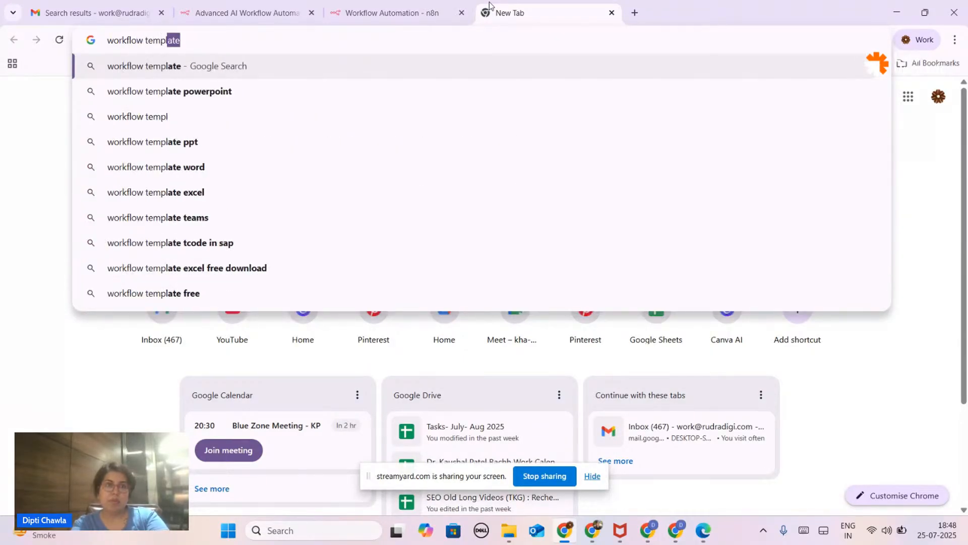
{"action": "key", "text": "BackSpace"}
{"action": "key", "text": "BackSpace"}
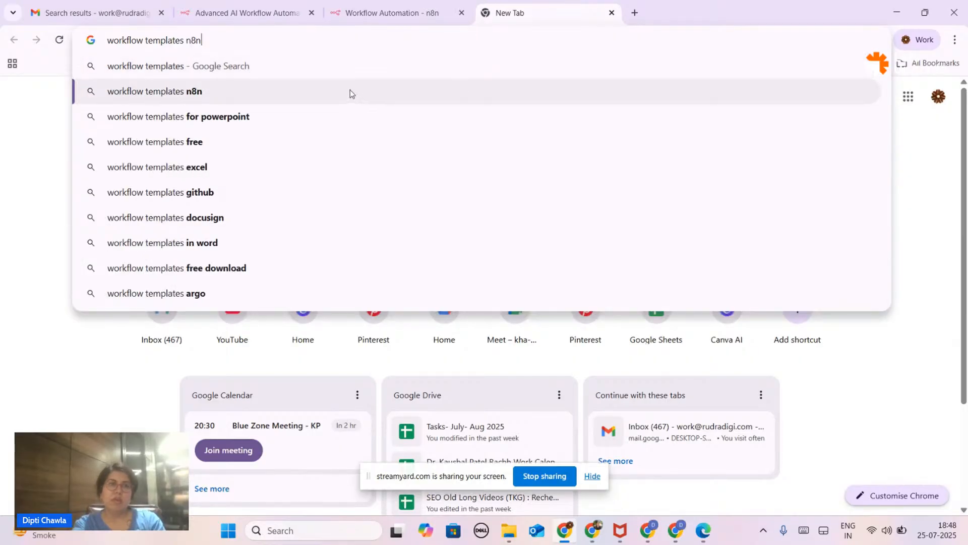
{"action": "left_click", "coordinate": [350, 90]}
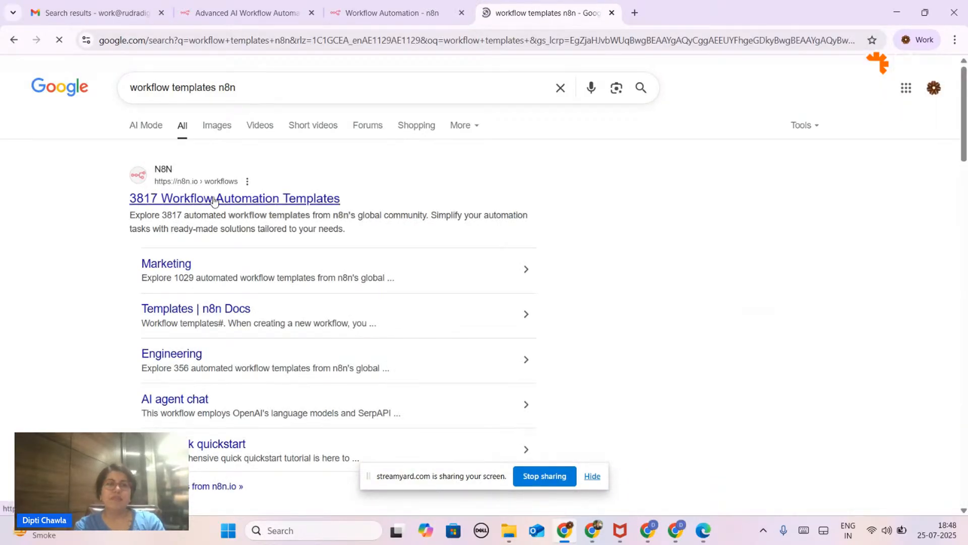
{"action": "left_click", "coordinate": [212, 198]}
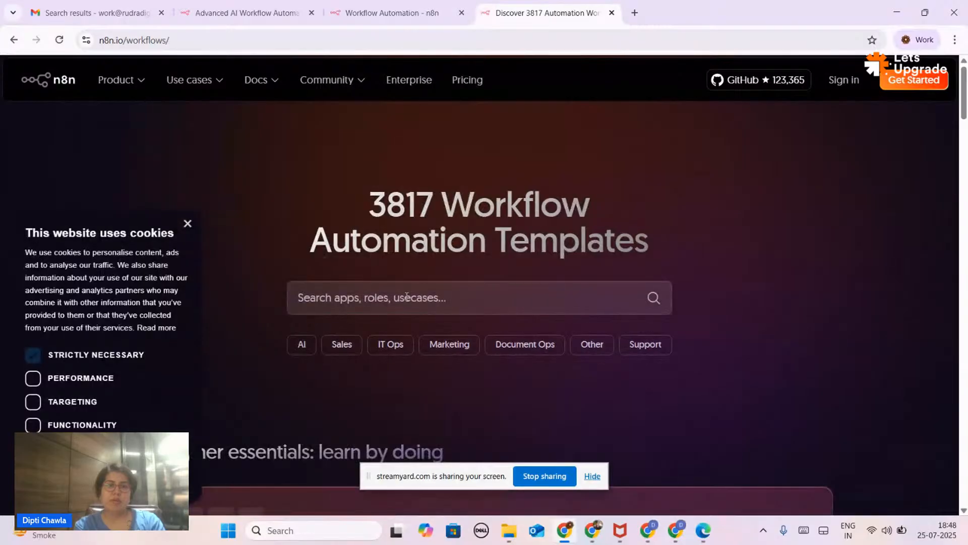
- Search the n8n template library for "schedule"
{"action": "left_click", "coordinate": [406, 297]}
{"action": "type", "text": "sched"}
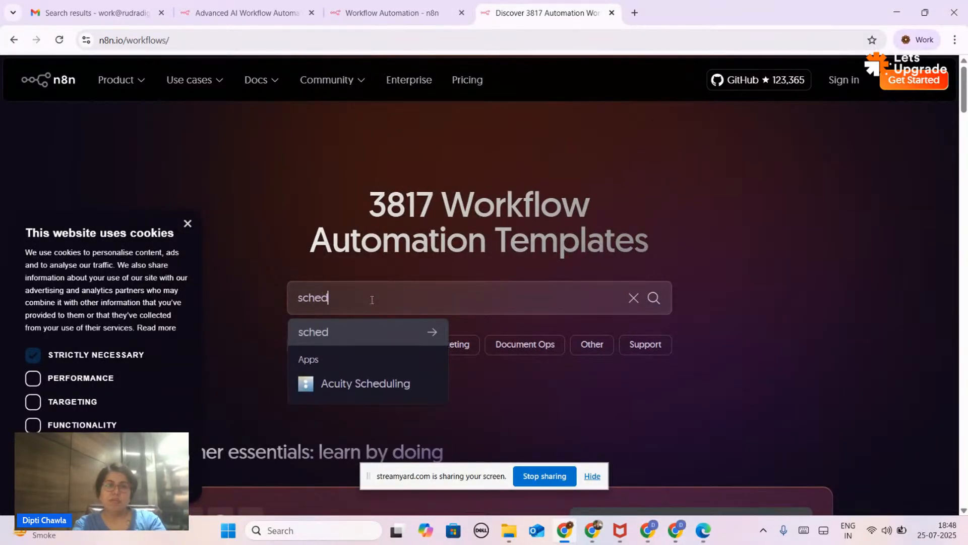
{"action": "type", "text": "ule"}
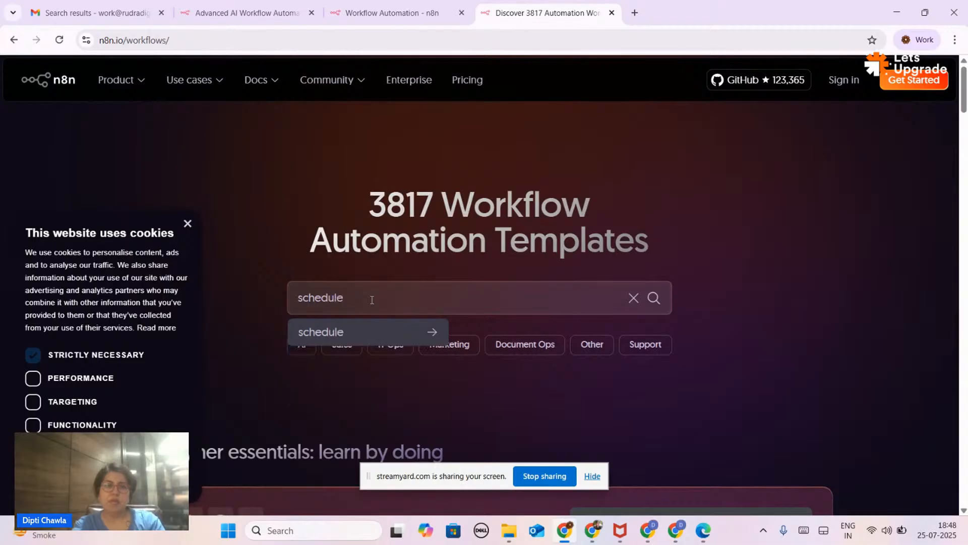
{"action": "key", "text": "Return"}
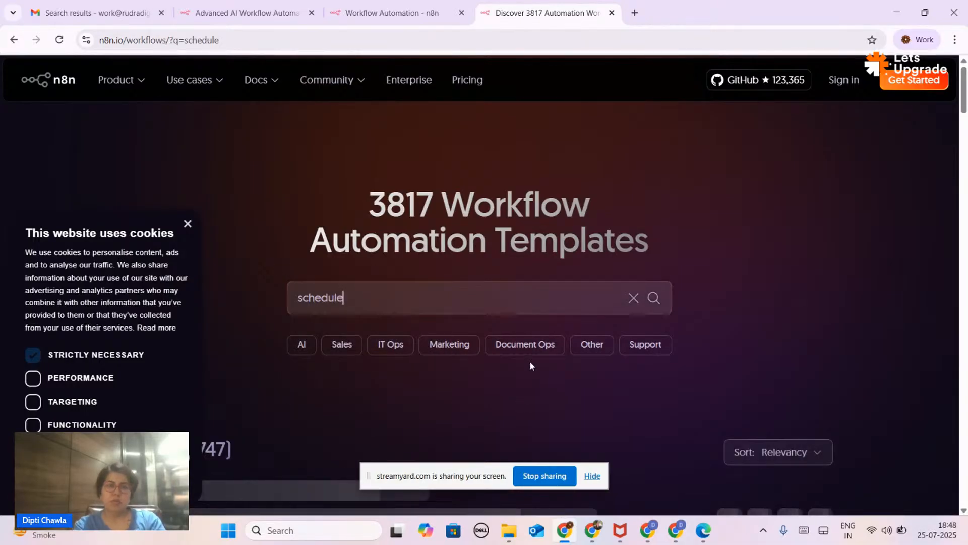
- Dismiss the cookie notice and open the "Generate & Schedule Social Posts with Gemini/OpenAI for X and LinkedIn" template from the results
{"action": "scroll", "coordinate": [539, 361], "scroll_direction": "down", "scroll_amount": 3}
{"action": "scroll", "coordinate": [539, 367], "scroll_direction": "down", "scroll_amount": 5}
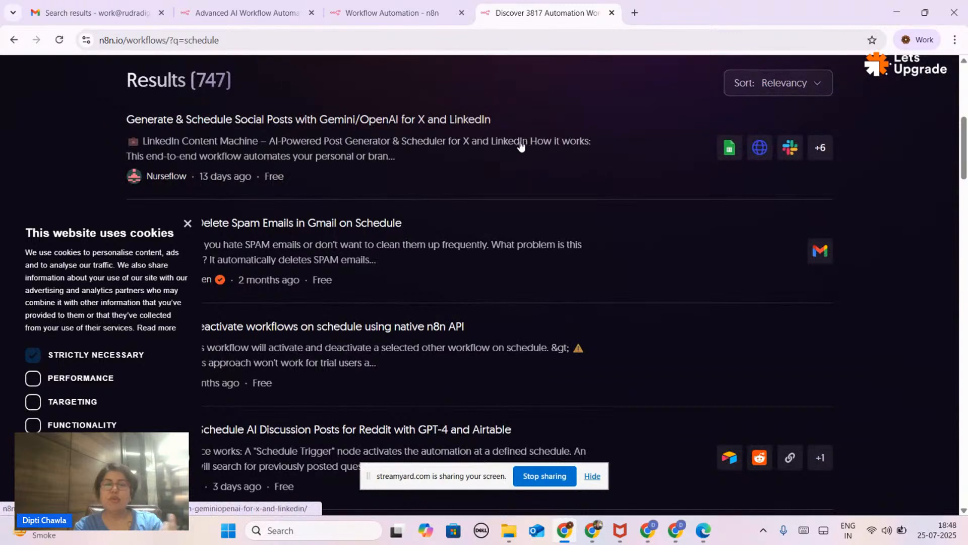
{"action": "left_click", "coordinate": [187, 223]}
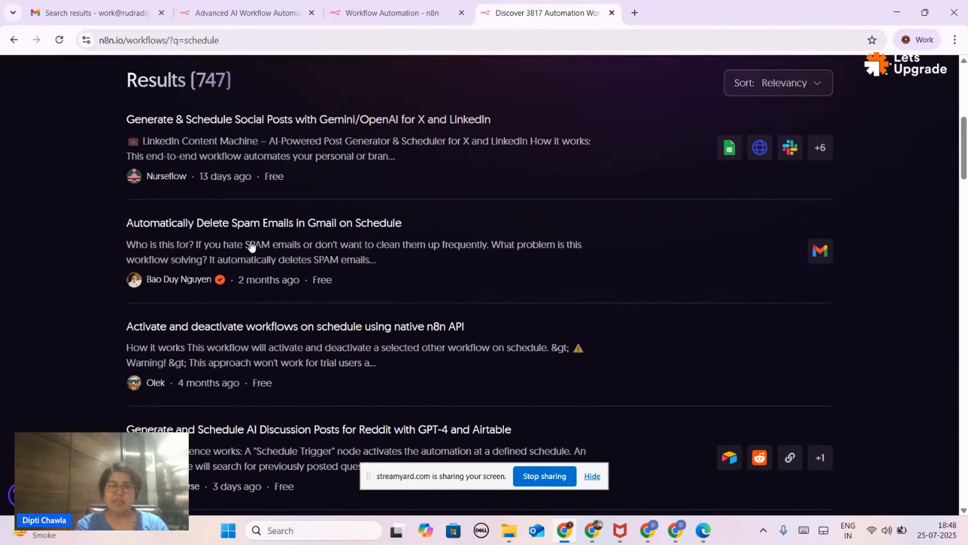
{"action": "scroll", "coordinate": [348, 243], "scroll_direction": "up", "scroll_amount": 2}
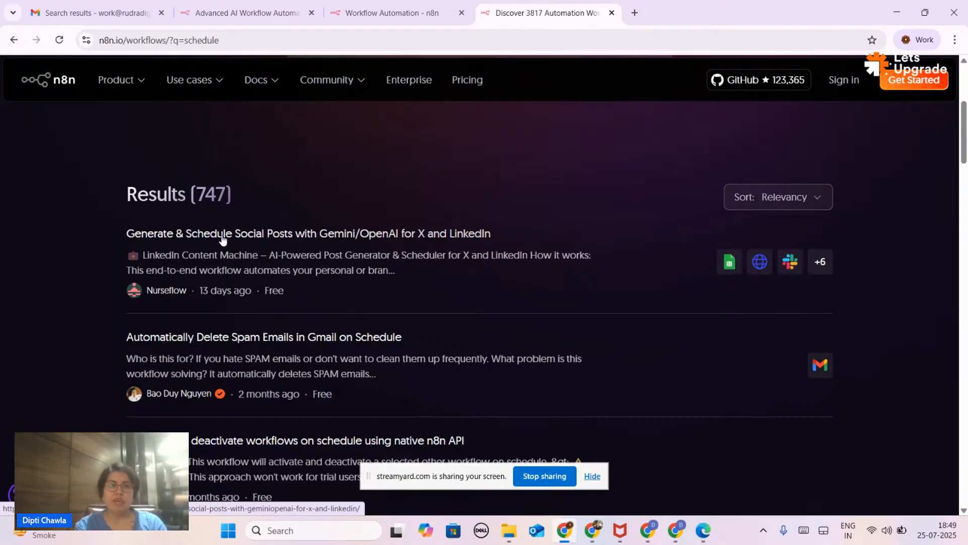
{"action": "left_click", "coordinate": [400, 279]}
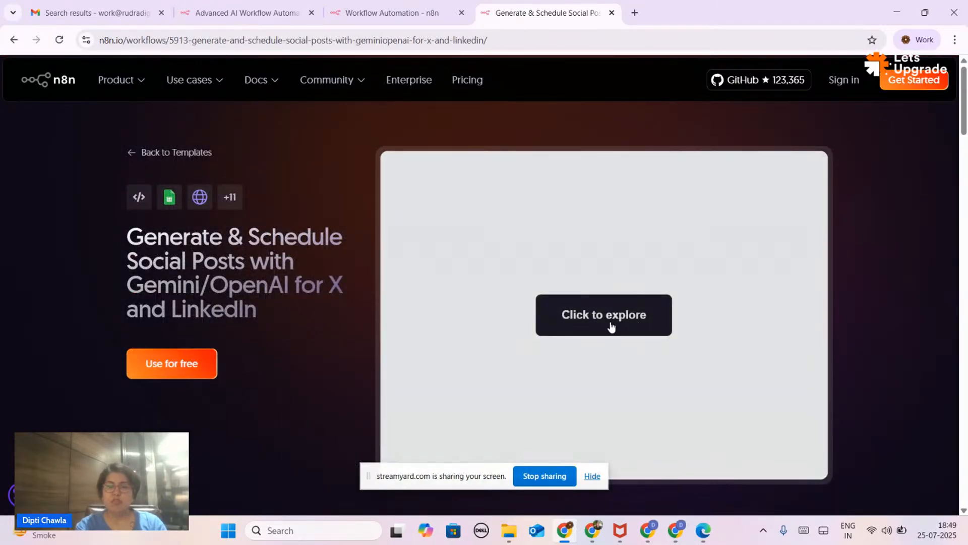
- Load the template's interactive workflow preview, move the screen-sharing bar out of its way, and fit the workflow to the view
{"action": "left_click", "coordinate": [612, 327]}
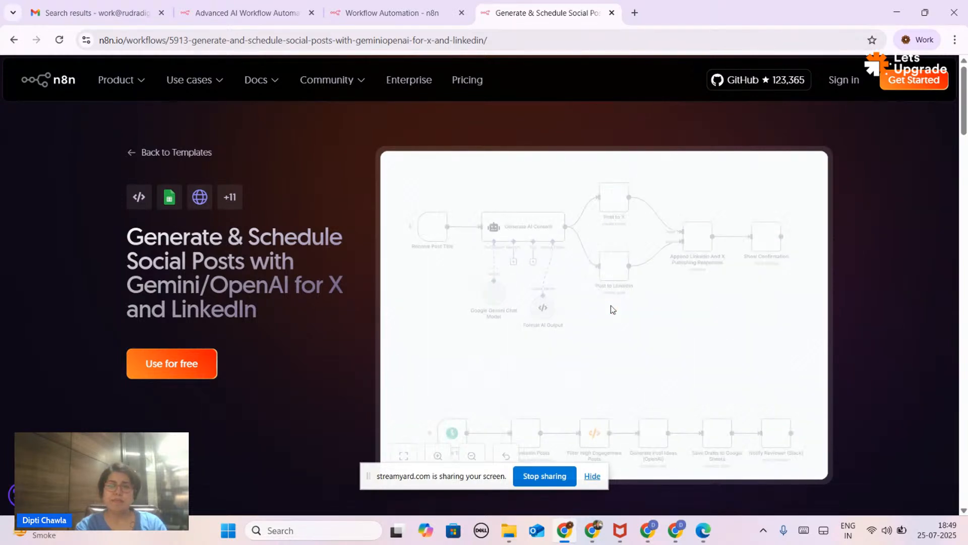
{"action": "scroll", "coordinate": [632, 356], "scroll_direction": "up", "scroll_amount": 1}
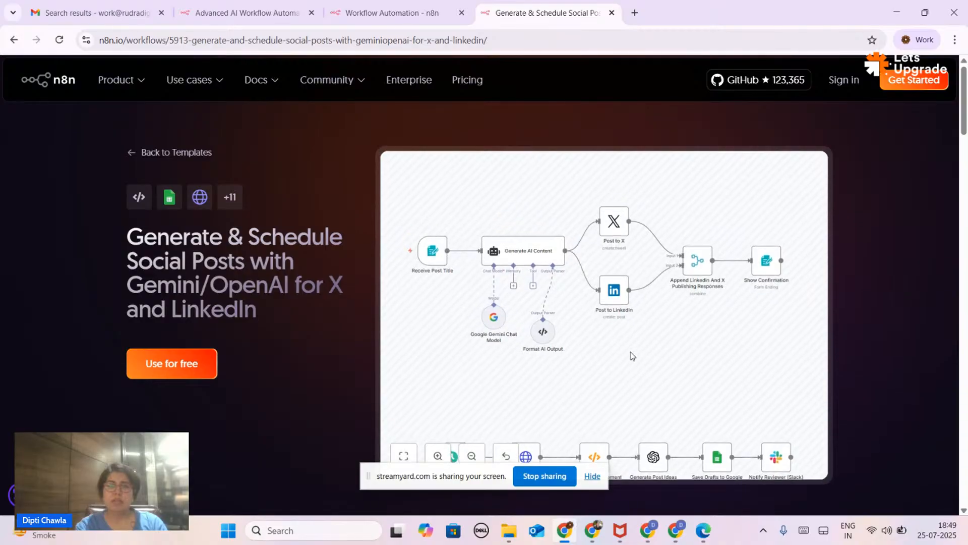
{"action": "scroll", "coordinate": [472, 258], "scroll_direction": "up", "scroll_amount": 2}
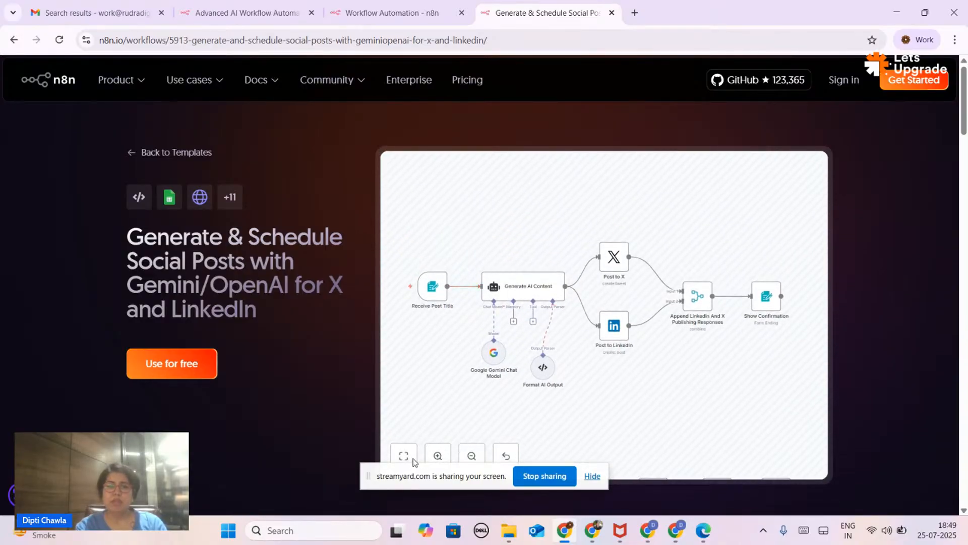
{"action": "scroll", "coordinate": [428, 376], "scroll_direction": "down", "scroll_amount": 3}
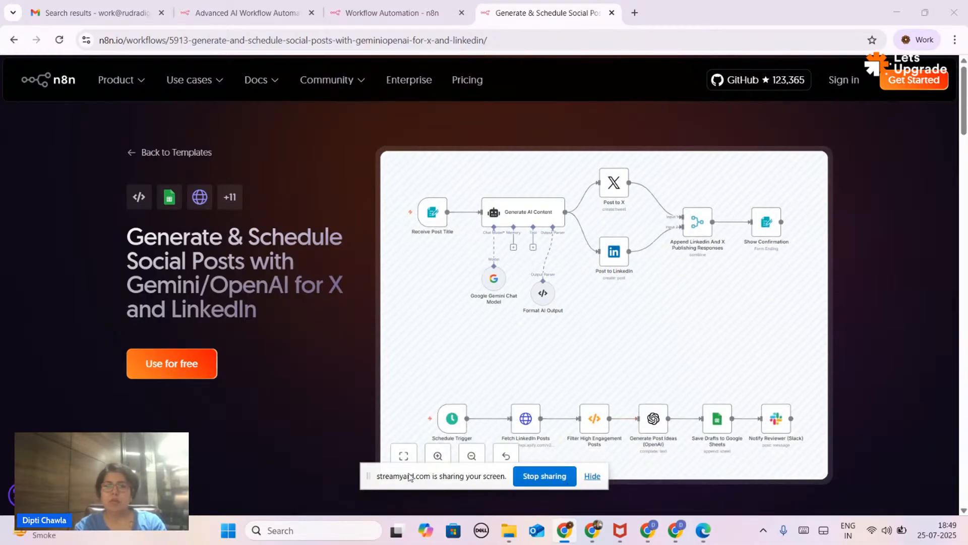
{"action": "left_click_drag", "start_coordinate": [389, 479], "coordinate": [737, 503]}
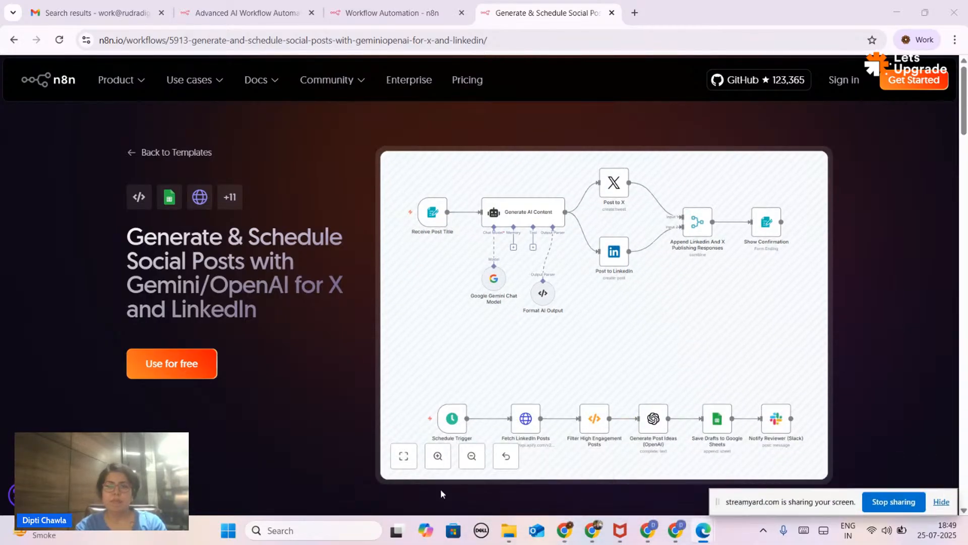
{"action": "left_click", "coordinate": [405, 459]}
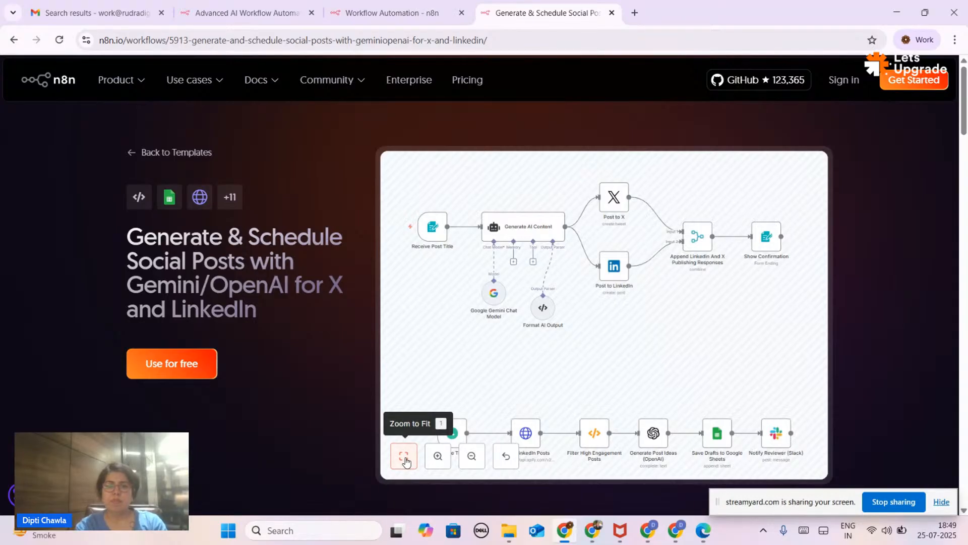
- Examine the template preview up close, from Receive Post Title through Generate AI Content and its model to the X and LinkedIn posting nodes
{"action": "scroll", "coordinate": [536, 287], "scroll_direction": "up", "scroll_amount": 3}
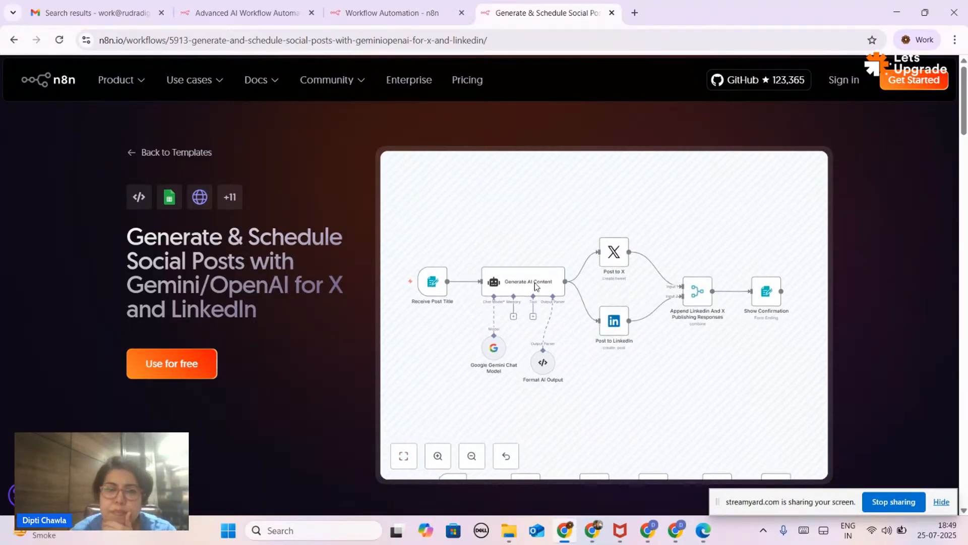
{"action": "left_click", "coordinate": [438, 456]}
{"action": "left_click", "coordinate": [438, 456]}
{"action": "left_click", "coordinate": [438, 457]}
{"action": "scroll", "coordinate": [501, 356], "scroll_direction": "left", "scroll_amount": 5}
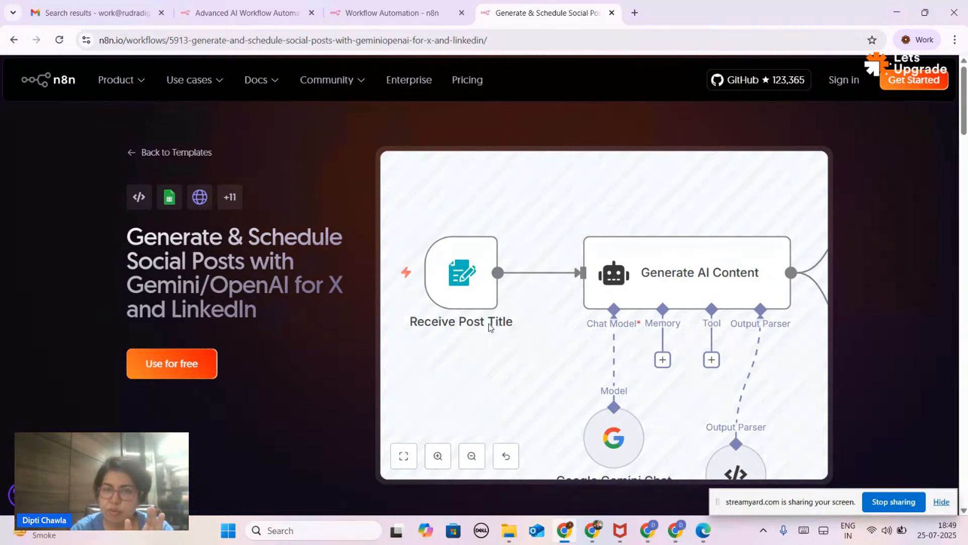
{"action": "scroll", "coordinate": [496, 339], "scroll_direction": "right", "scroll_amount": 1}
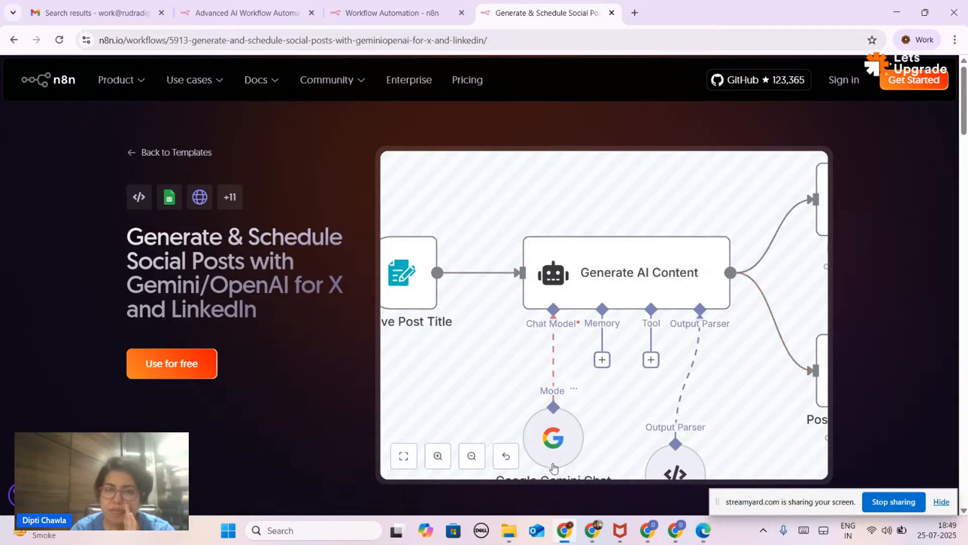
{"action": "scroll", "coordinate": [563, 444], "scroll_direction": "down", "scroll_amount": 3}
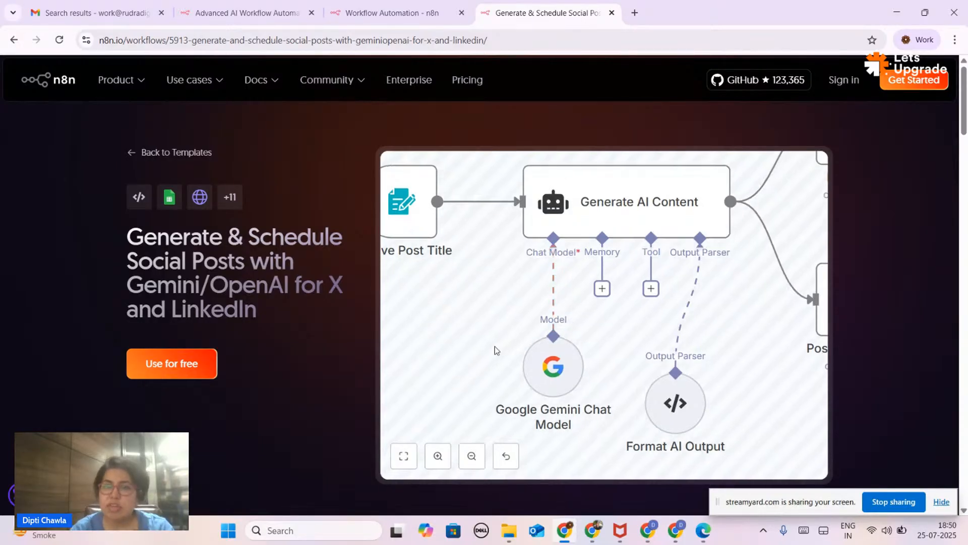
{"action": "scroll", "coordinate": [495, 345], "scroll_direction": "down", "scroll_amount": 1}
{"action": "scroll", "coordinate": [736, 289], "scroll_direction": "right", "scroll_amount": 5}
{"action": "scroll", "coordinate": [735, 289], "scroll_direction": "right", "scroll_amount": 1}
{"action": "scroll", "coordinate": [735, 289], "scroll_direction": "up", "scroll_amount": 2}
{"action": "scroll", "coordinate": [736, 289], "scroll_direction": "left", "scroll_amount": 2}
{"action": "scroll", "coordinate": [737, 293], "scroll_direction": "left", "scroll_amount": 1}
{"action": "scroll", "coordinate": [737, 293], "scroll_direction": "down", "scroll_amount": 2}
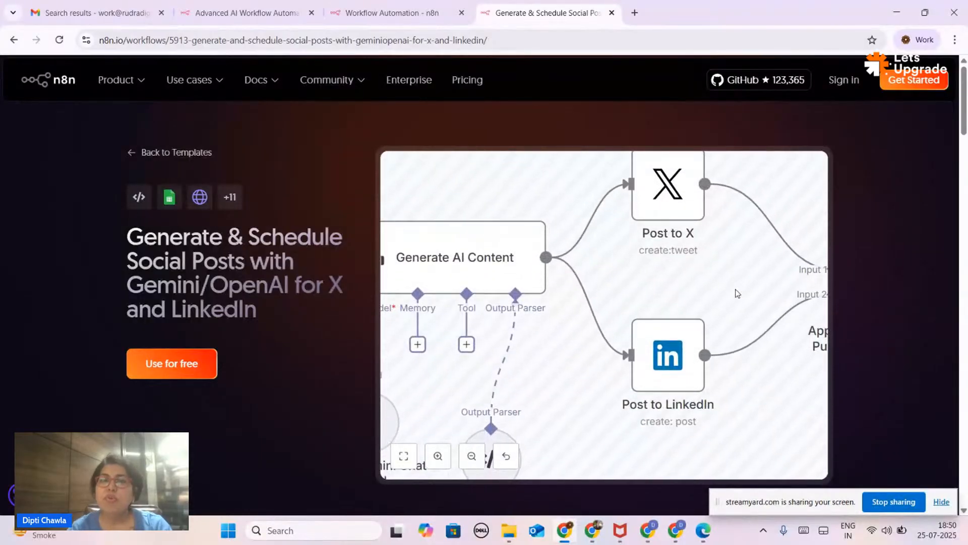
- Copy the social posts template as JSON and paste it onto the empty My workflow 6 canvas in n8n
{"action": "left_click", "coordinate": [159, 363]}
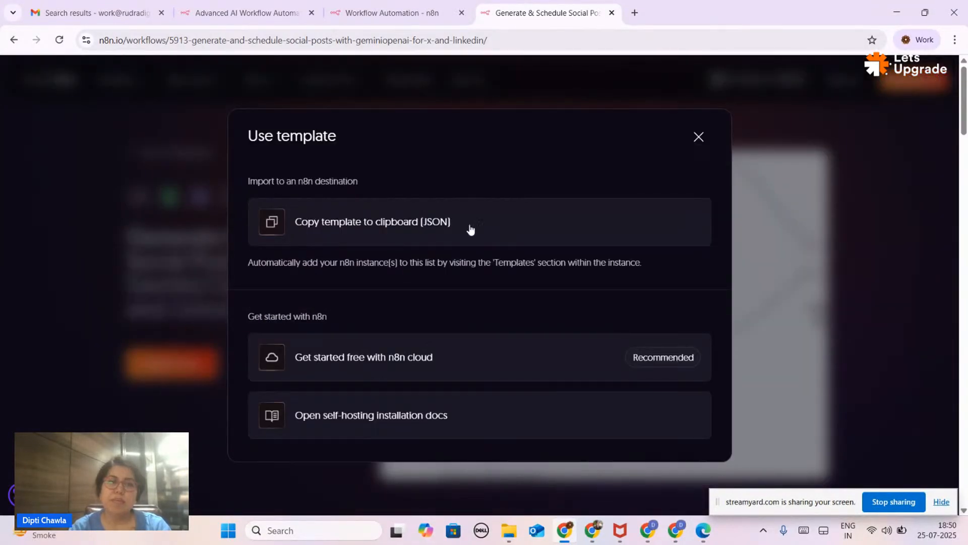
{"action": "left_click", "coordinate": [389, 215]}
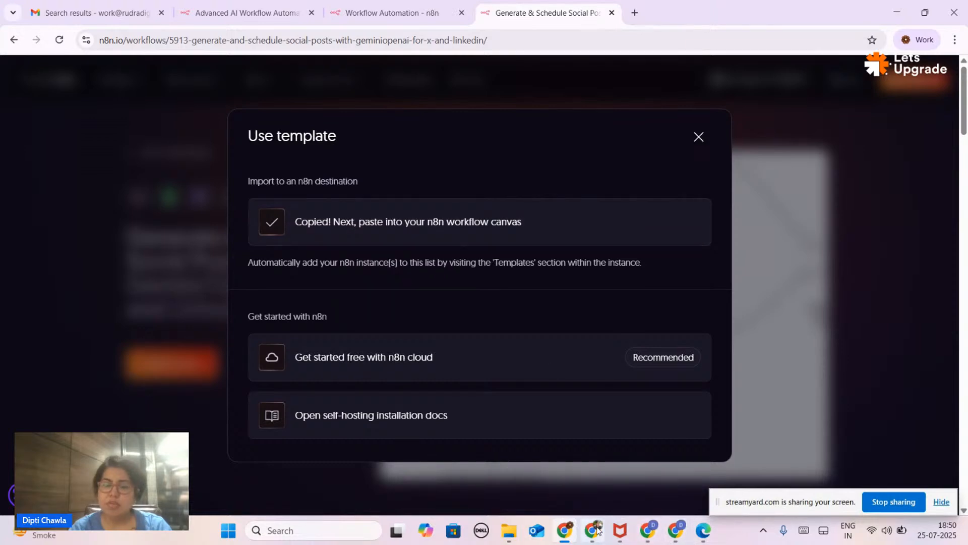
{"action": "left_click", "coordinate": [571, 532]}
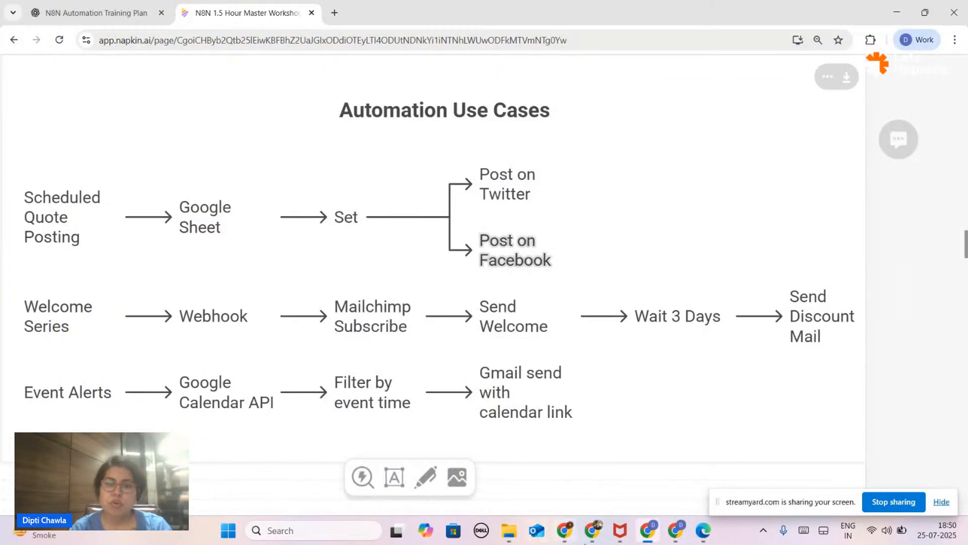
{"action": "left_click", "coordinate": [564, 530]}
{"action": "left_click", "coordinate": [384, 12]}
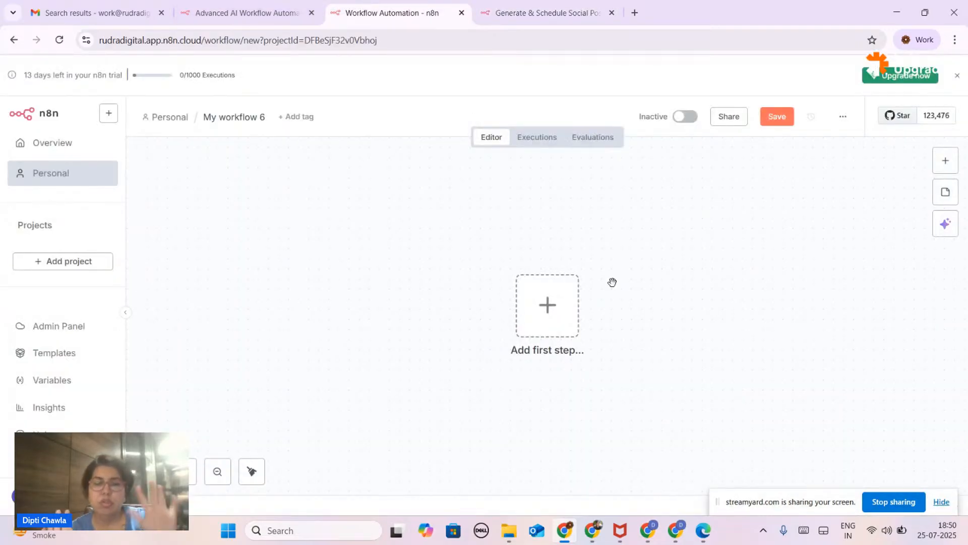
{"action": "key", "text": "ctrl+v"}
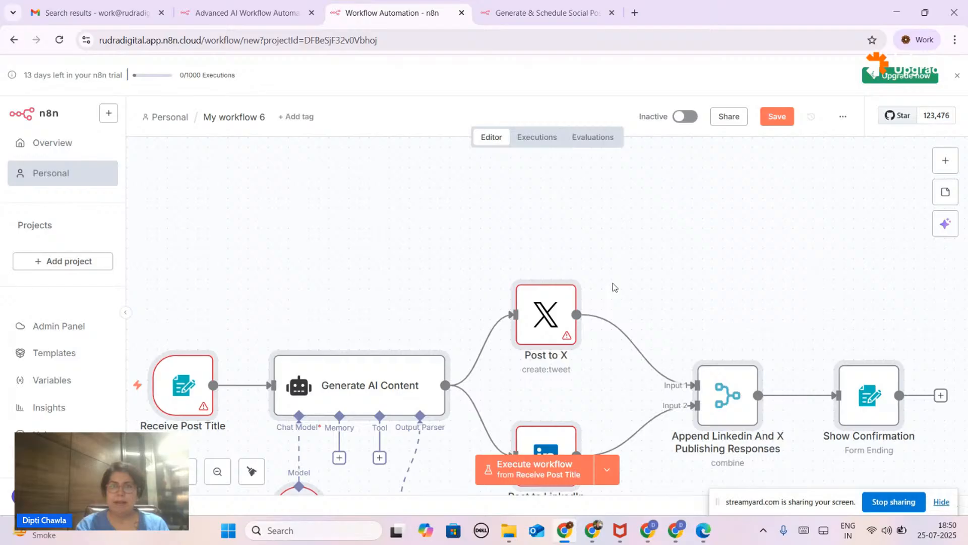
- Close the template's use dialog, copy the template page's URL and post it in the YouTube live chat of the Day 2 stream
{"action": "key", "text": "alt+Tab"}
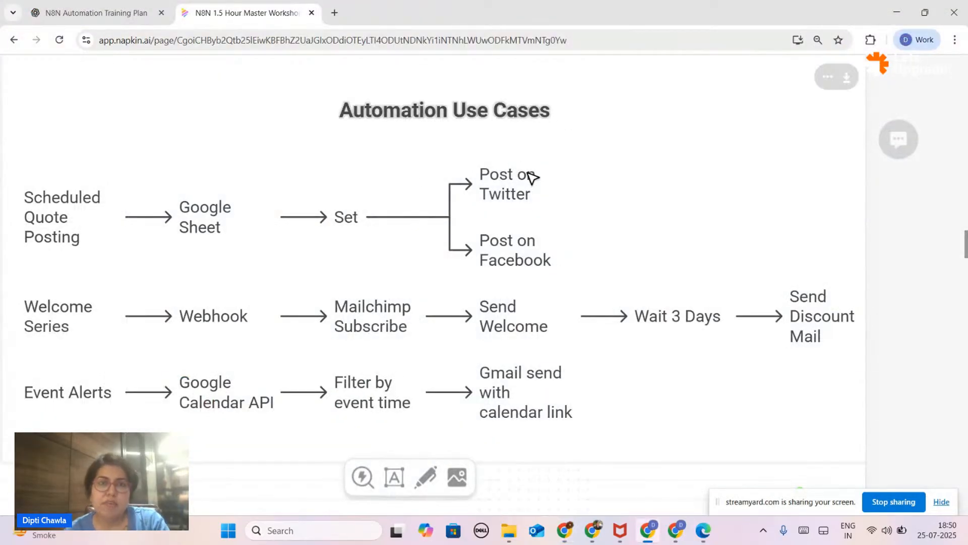
{"action": "key", "text": "alt+Tab"}
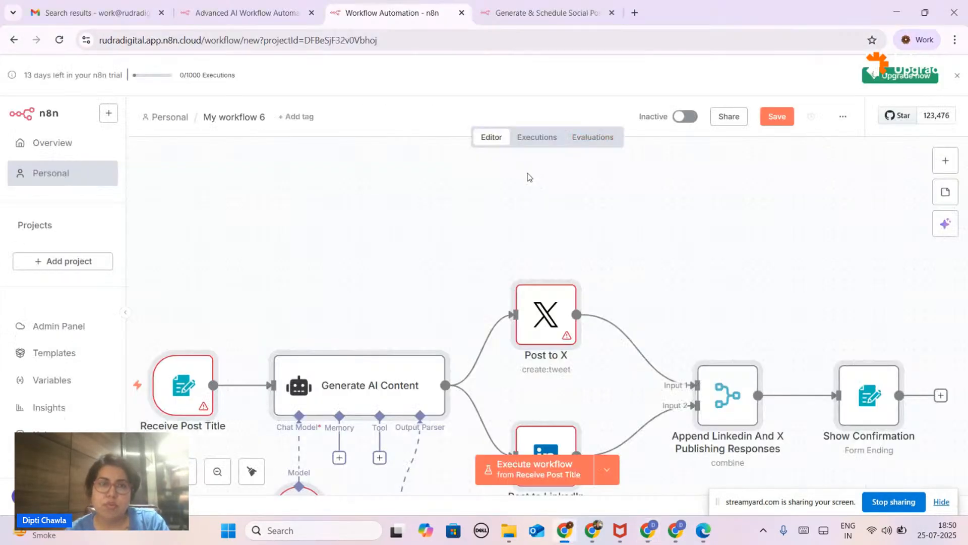
{"action": "left_click", "coordinate": [536, 11]}
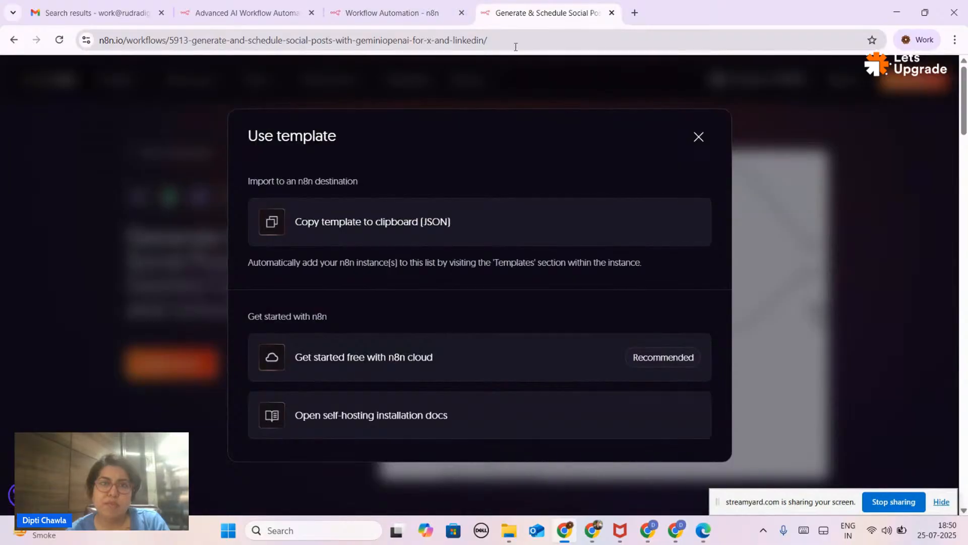
{"action": "left_click", "coordinate": [707, 143]}
{"action": "left_click", "coordinate": [482, 38]}
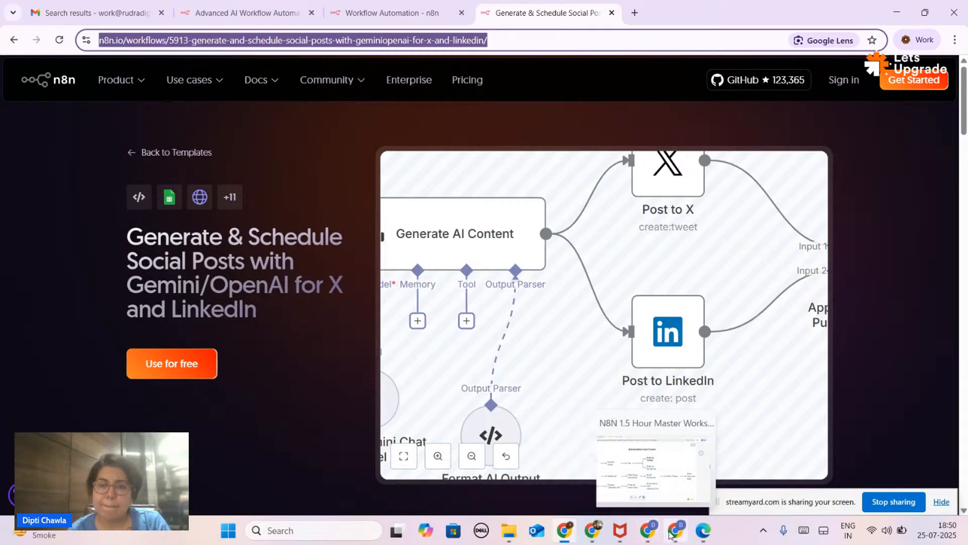
{"action": "left_click", "coordinate": [670, 533]}
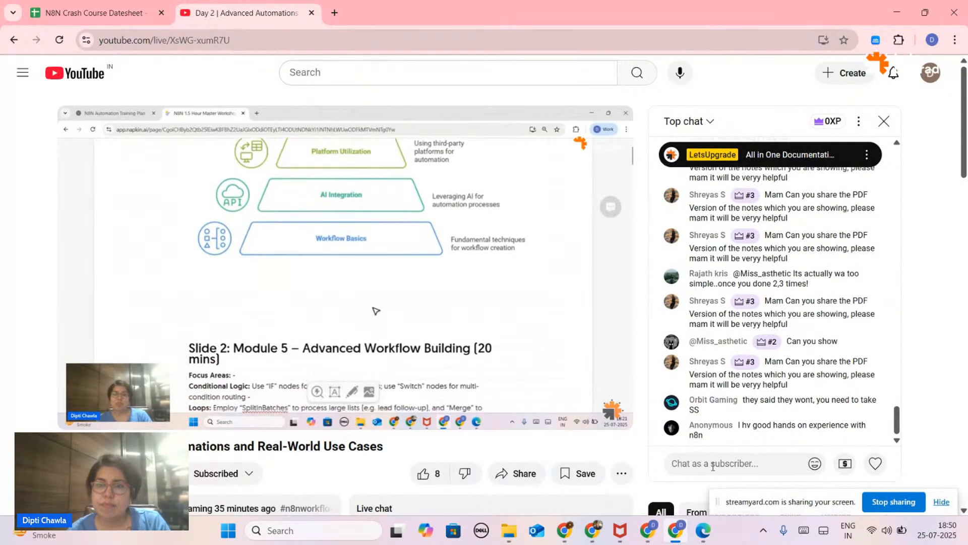
{"action": "left_click", "coordinate": [713, 466]}
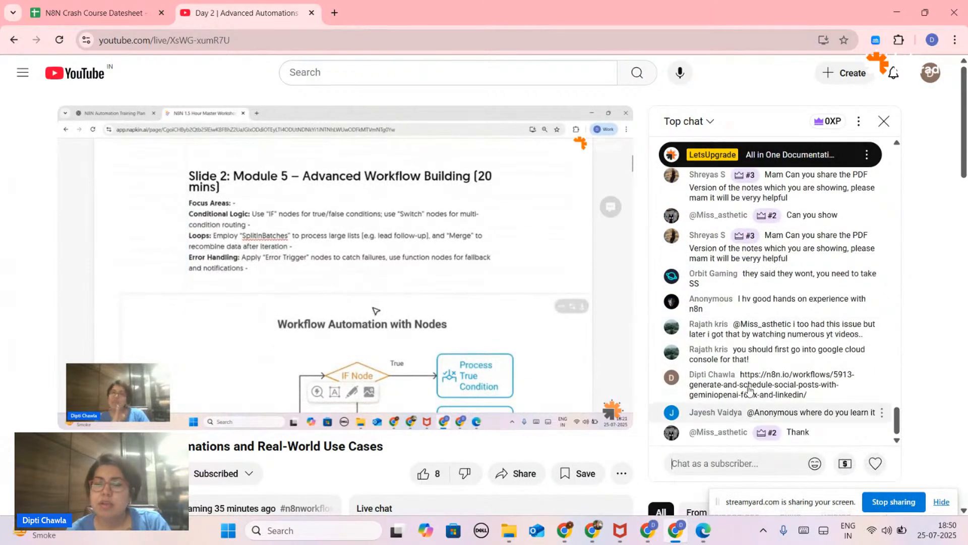
{"action": "scroll", "coordinate": [801, 278], "scroll_direction": "up", "scroll_amount": 2}
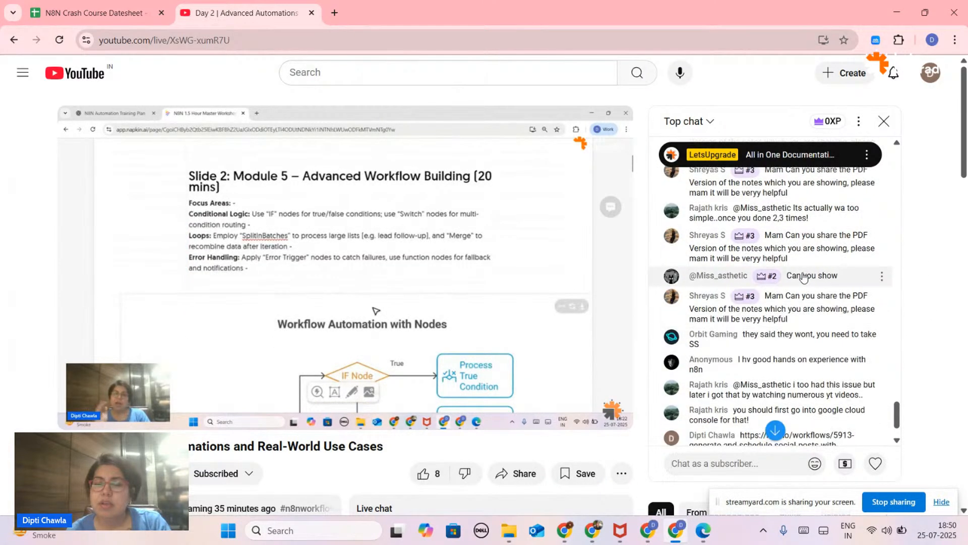
{"action": "scroll", "coordinate": [803, 277], "scroll_direction": "down", "scroll_amount": 2}
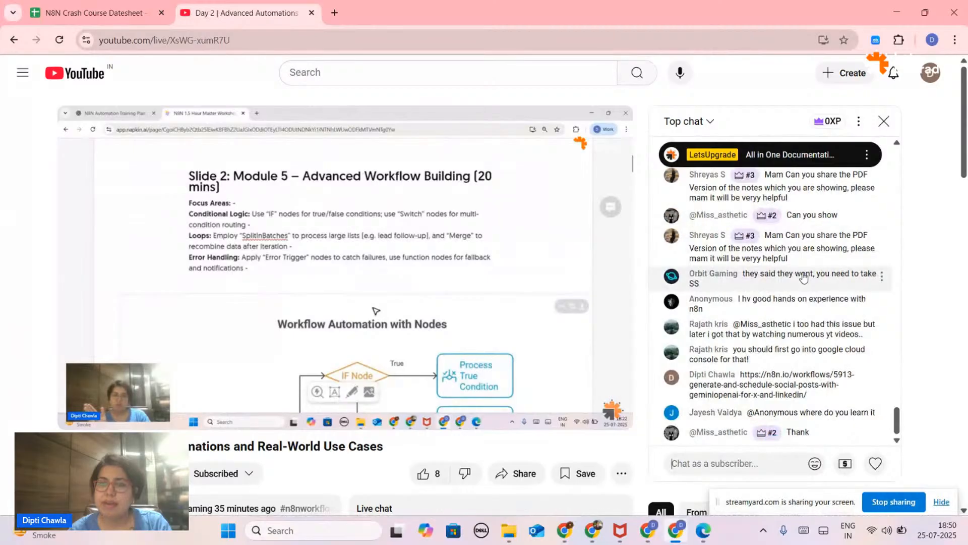
{"action": "key", "text": "alt+Tab"}
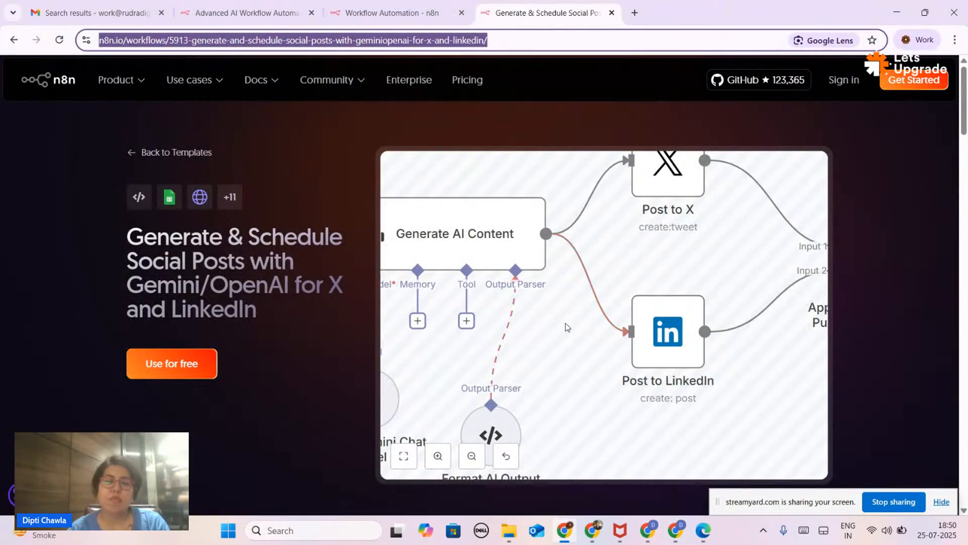
{"action": "key", "text": "alt+Tab"}
{"action": "key", "text": "alt+Tab"}
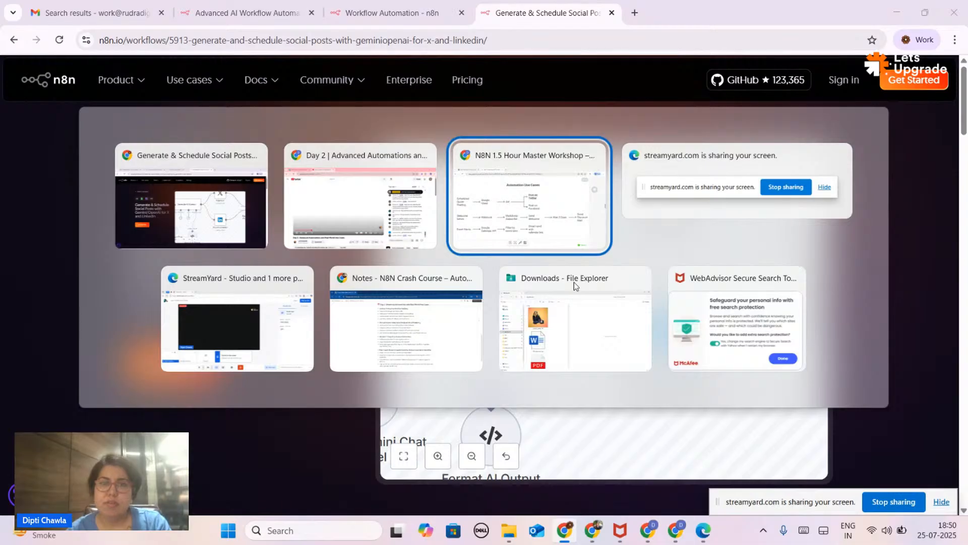
{"action": "scroll", "coordinate": [448, 382], "scroll_direction": "down", "scroll_amount": 1}
{"action": "scroll", "coordinate": [447, 380], "scroll_direction": "up", "scroll_amount": 1}
{"action": "key", "text": "alt+Tab"}
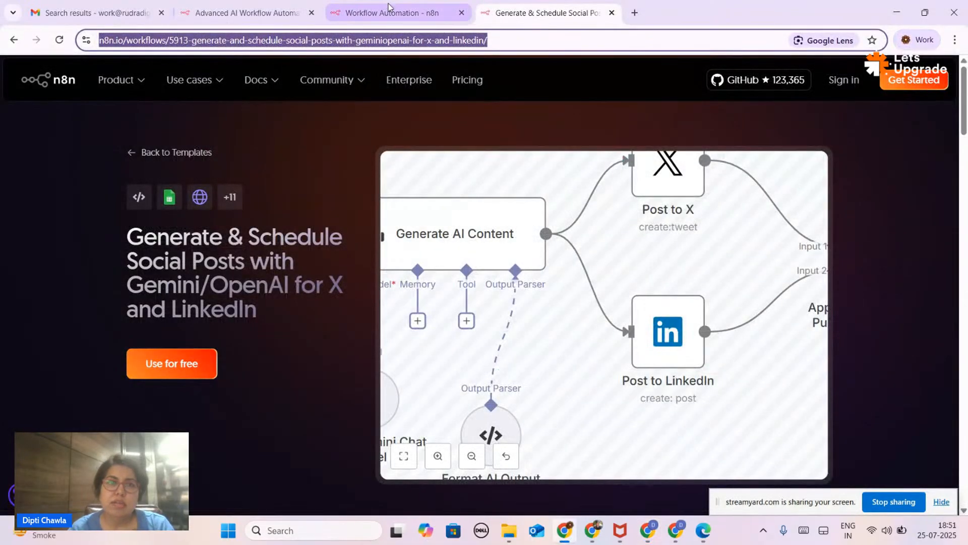
- Return to the pasted workflow, open its Receive Post Title node and check the authentication options, keeping Basic Auth
{"action": "left_click", "coordinate": [388, 9]}
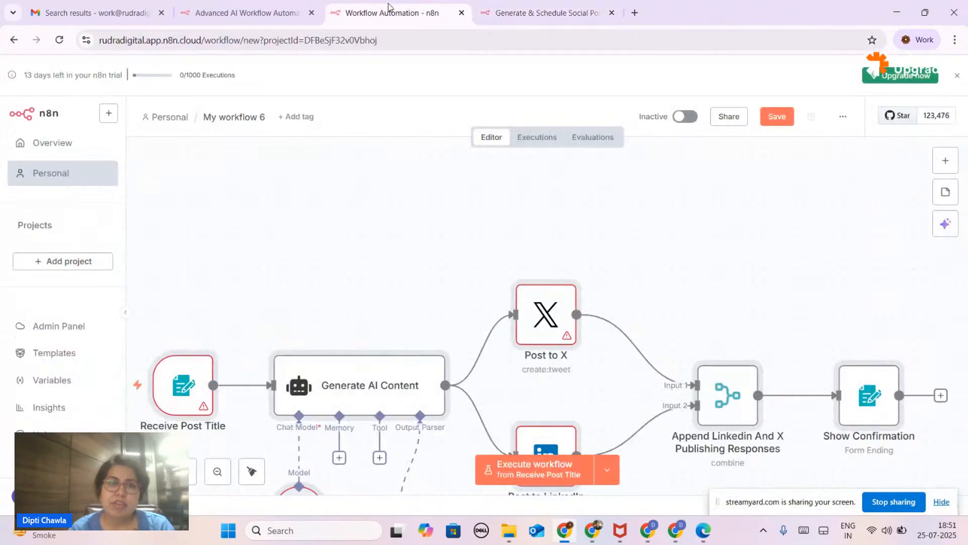
{"action": "scroll", "coordinate": [346, 315], "scroll_direction": "down", "scroll_amount": 3}
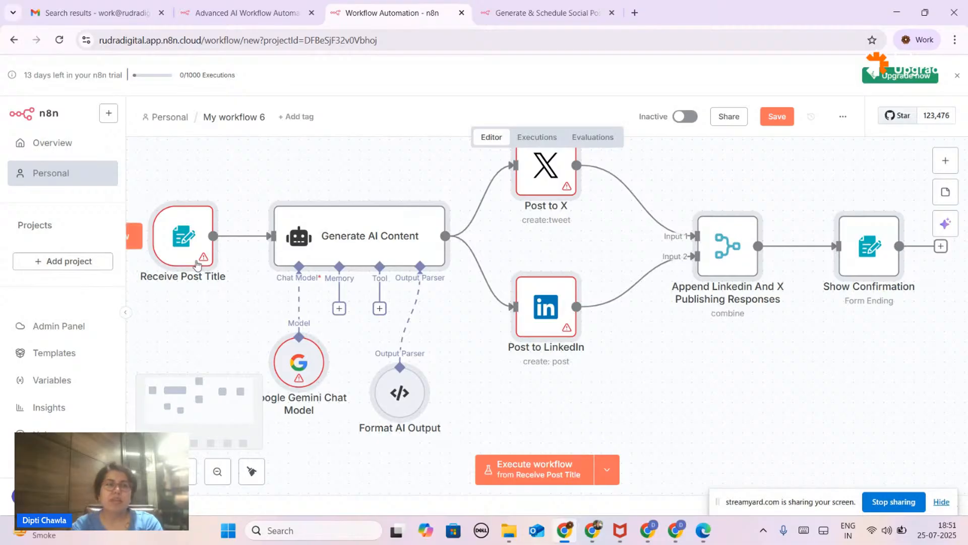
{"action": "scroll", "coordinate": [240, 253], "scroll_direction": "up", "scroll_amount": 1}
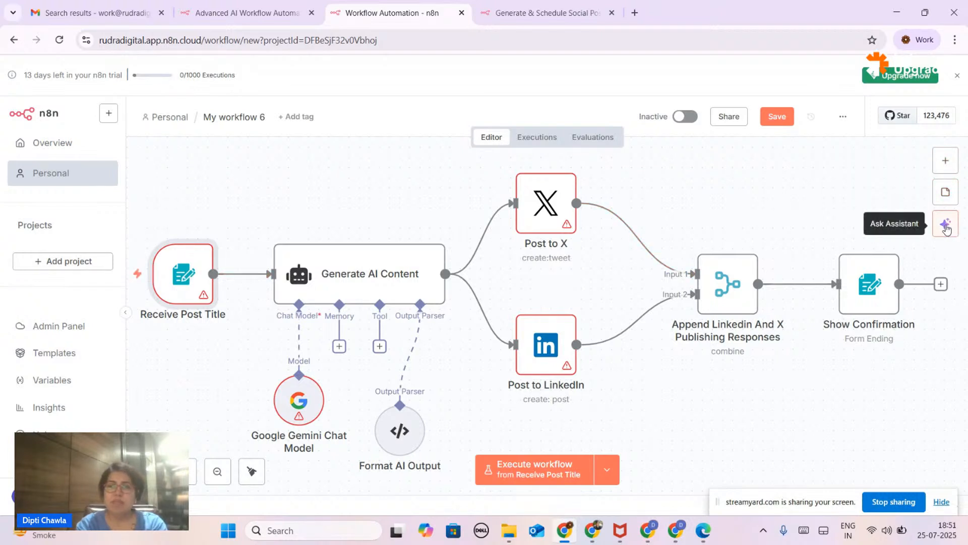
{"action": "mouse_move", "coordinate": [174, 232]}
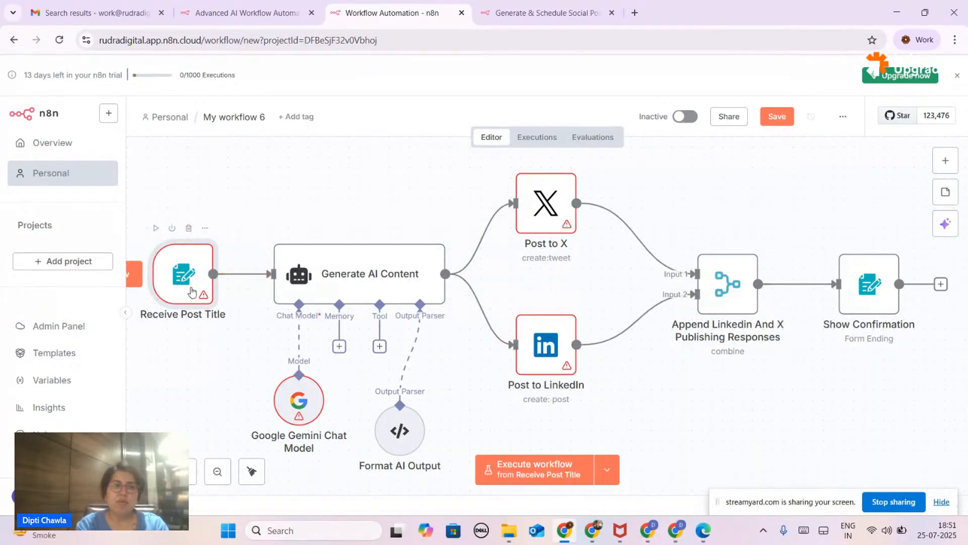
{"action": "double_click", "coordinate": [188, 272]}
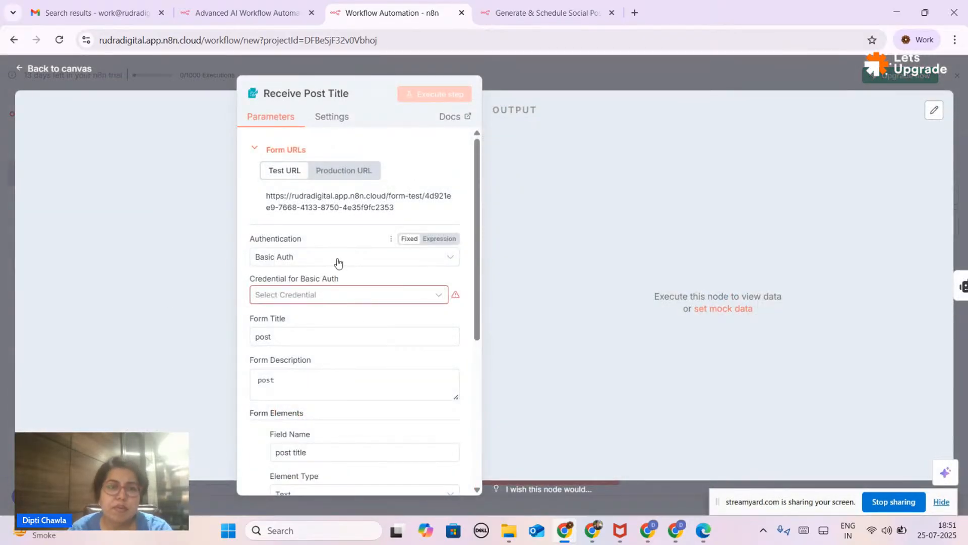
{"action": "left_click", "coordinate": [338, 260]}
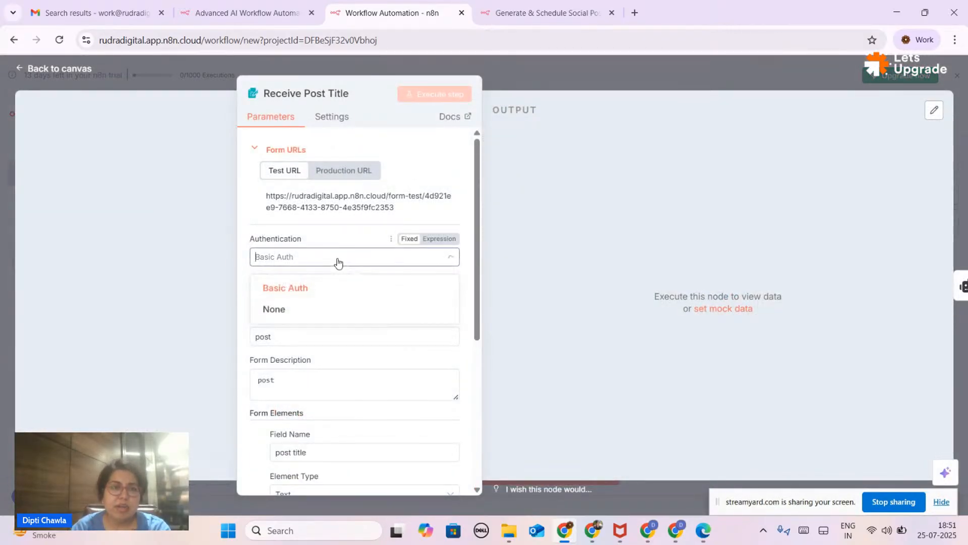
{"action": "left_click", "coordinate": [281, 289]}
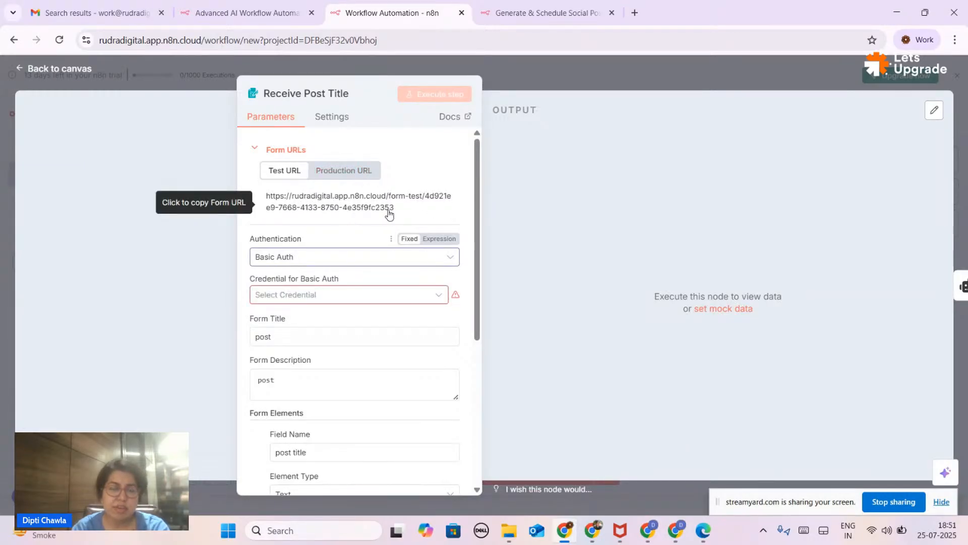
- Review the Receive Post Title node's form title, description, form elements and notes settings, and return to the workflow canvas
{"action": "scroll", "coordinate": [389, 212], "scroll_direction": "down", "scroll_amount": 3}
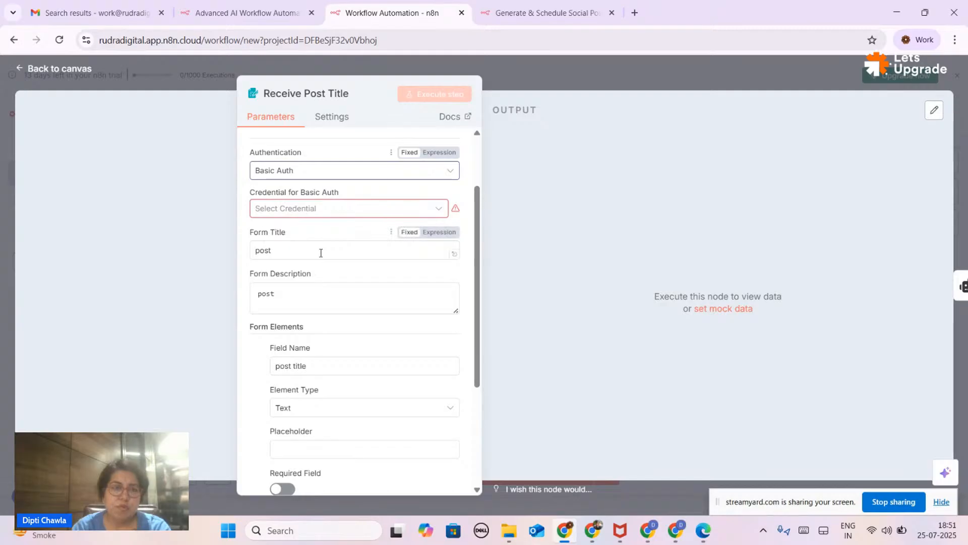
{"action": "scroll", "coordinate": [289, 325], "scroll_direction": "down", "scroll_amount": 2}
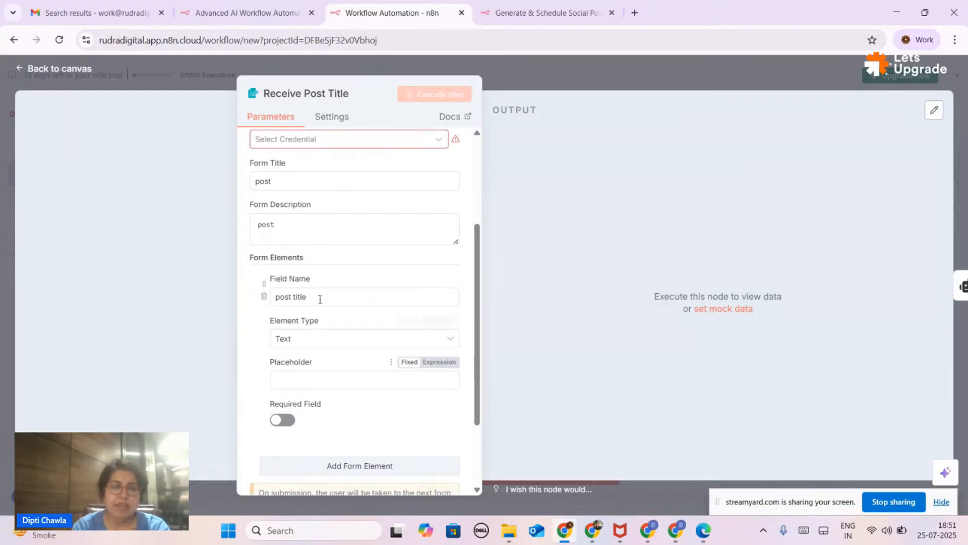
{"action": "scroll", "coordinate": [303, 298], "scroll_direction": "down", "scroll_amount": 3}
{"action": "scroll", "coordinate": [321, 301], "scroll_direction": "up", "scroll_amount": 1}
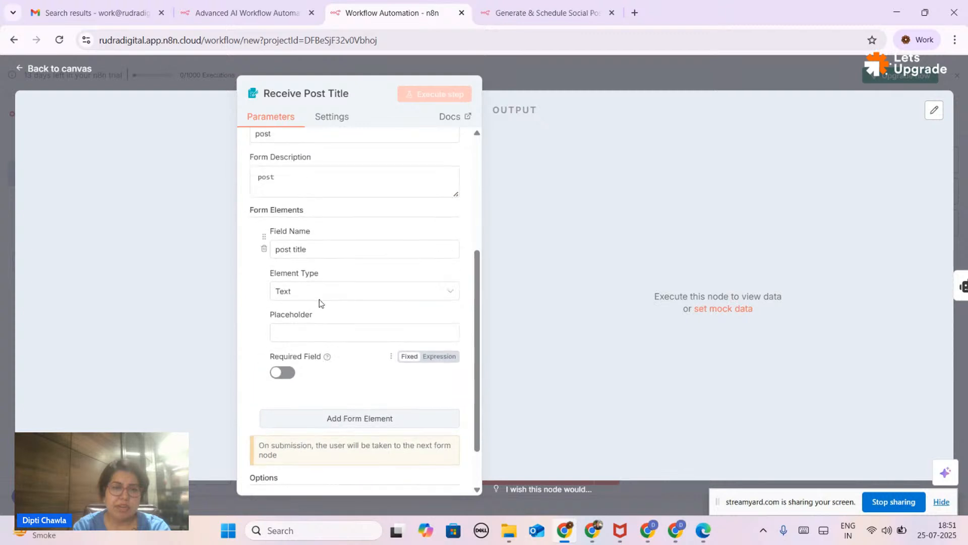
{"action": "scroll", "coordinate": [320, 303], "scroll_direction": "up", "scroll_amount": 6}
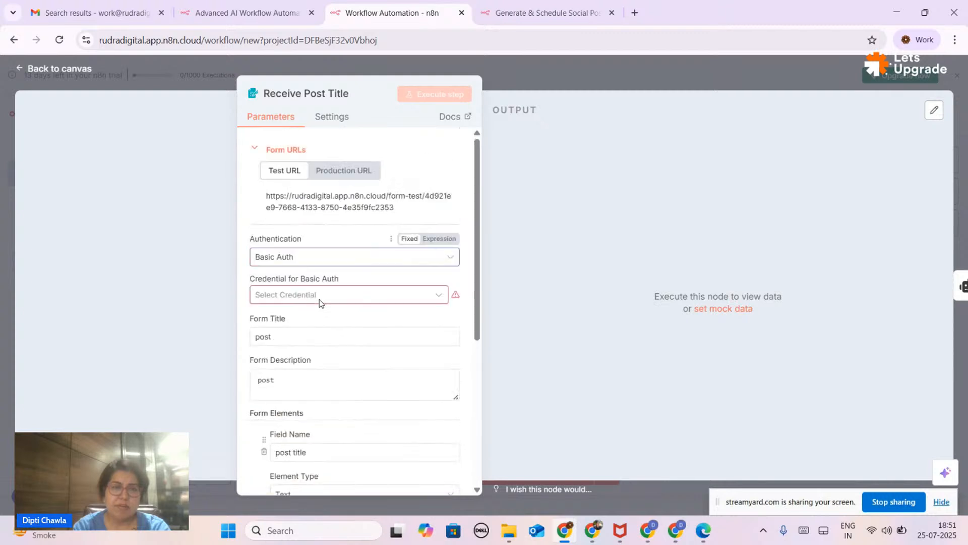
{"action": "left_click", "coordinate": [335, 122]}
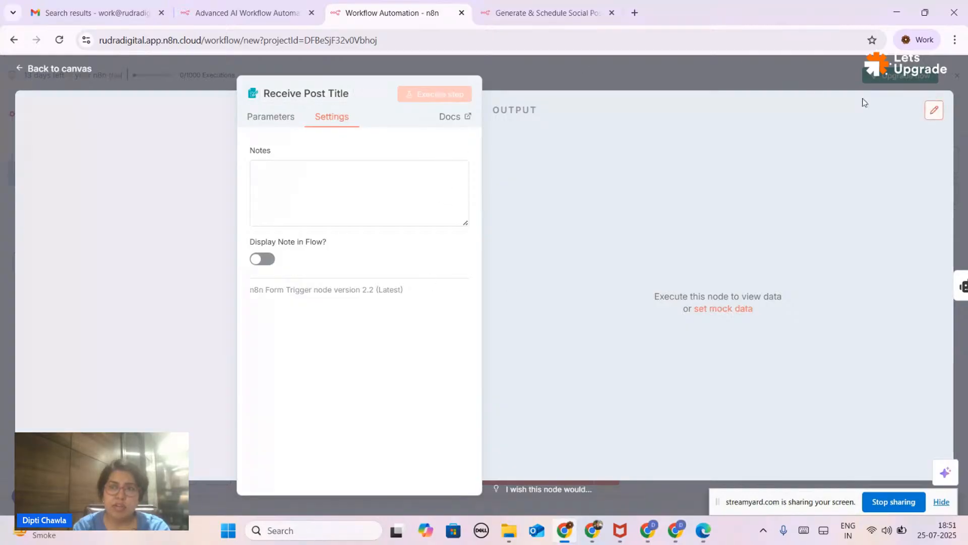
{"action": "left_click", "coordinate": [779, 81]}
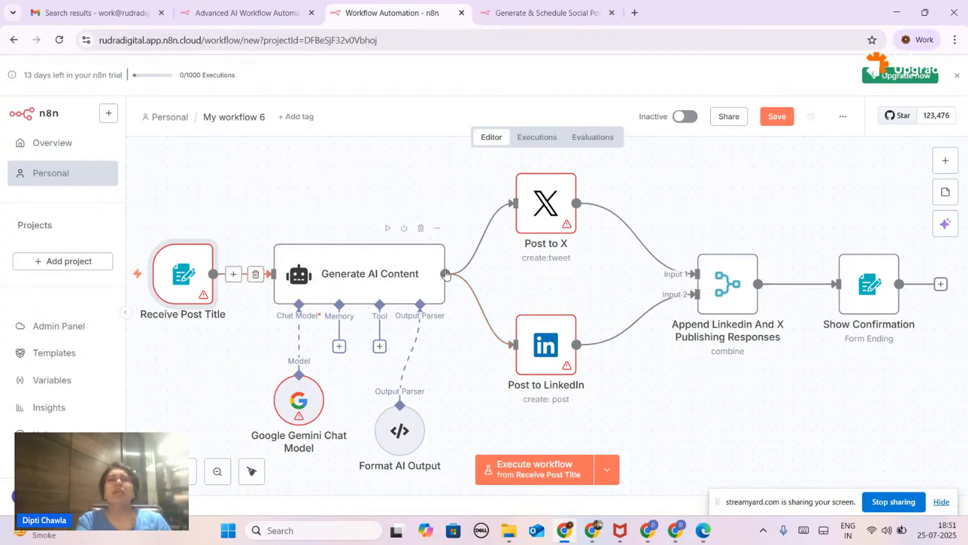
{"action": "scroll", "coordinate": [355, 399], "scroll_direction": "down", "scroll_amount": 1}
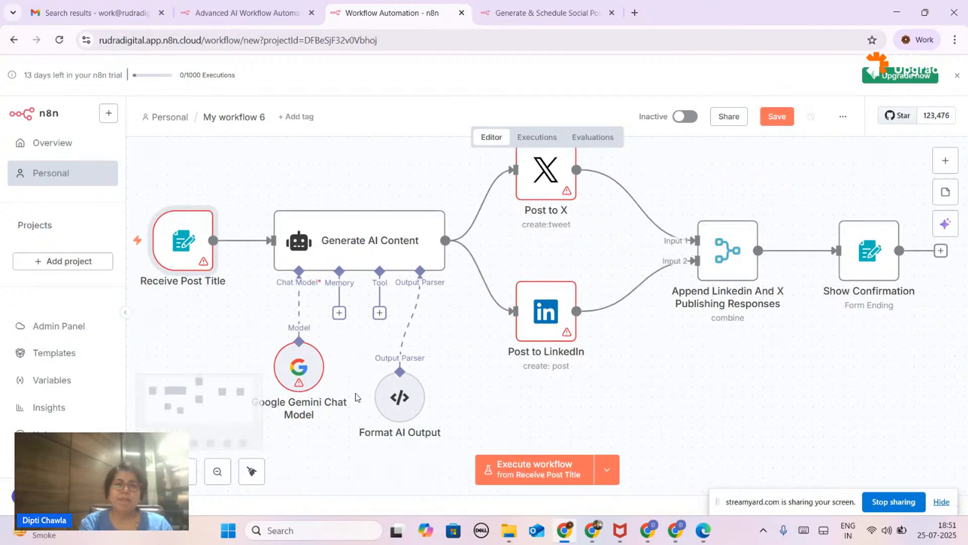
- Create and save a new Google Gemini(PaLM) Api credential for the Google Gemini Chat Model node, keeping the prefilled host and API key
{"action": "double_click", "coordinate": [300, 363]}
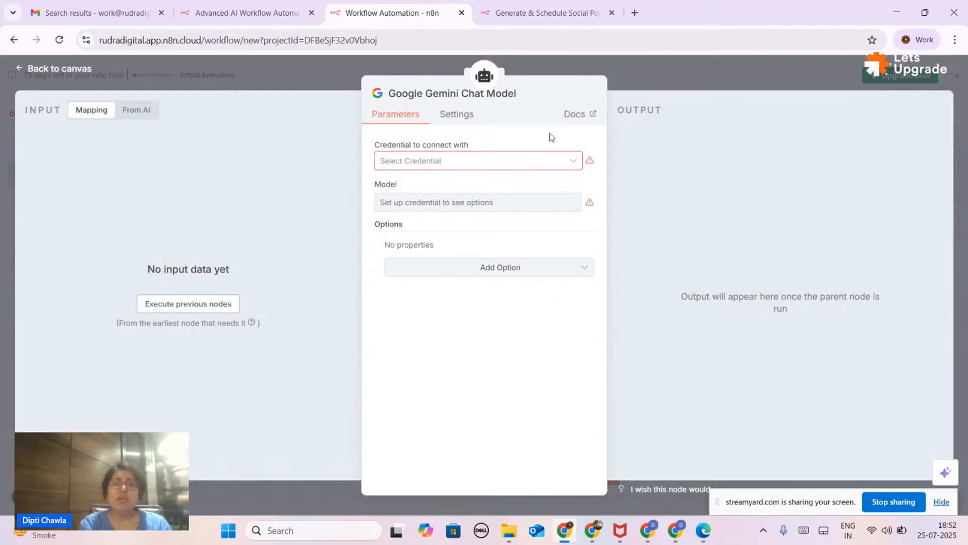
{"action": "left_click", "coordinate": [135, 111]}
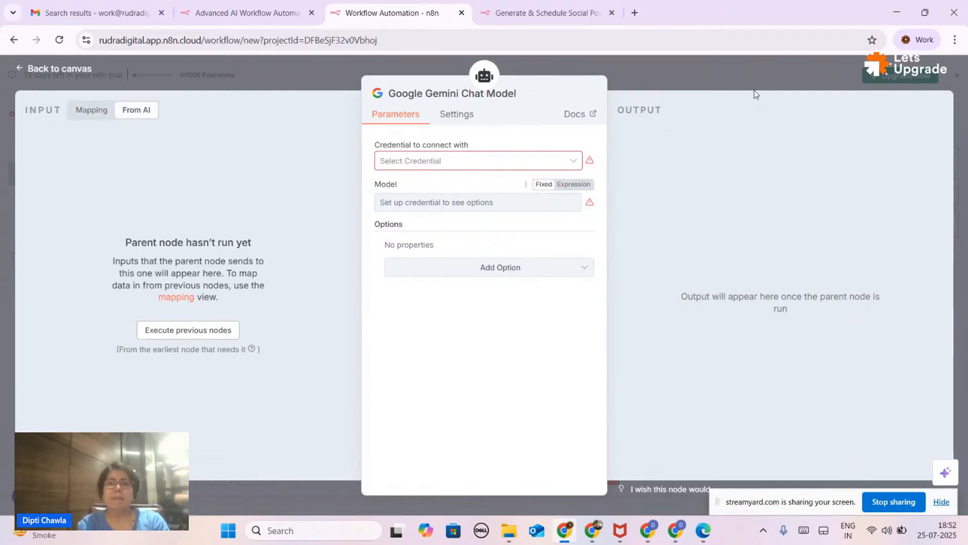
{"action": "left_click", "coordinate": [428, 162]}
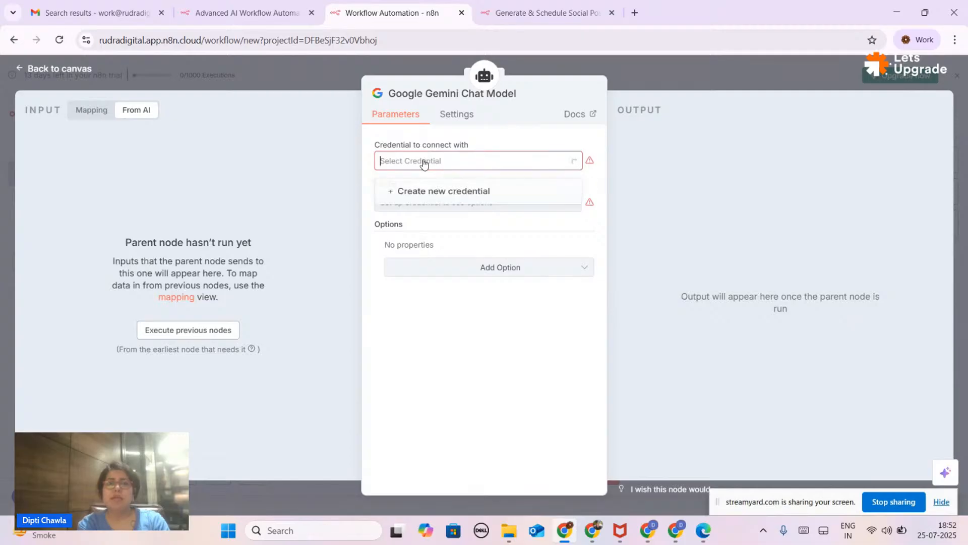
{"action": "left_click", "coordinate": [477, 196]}
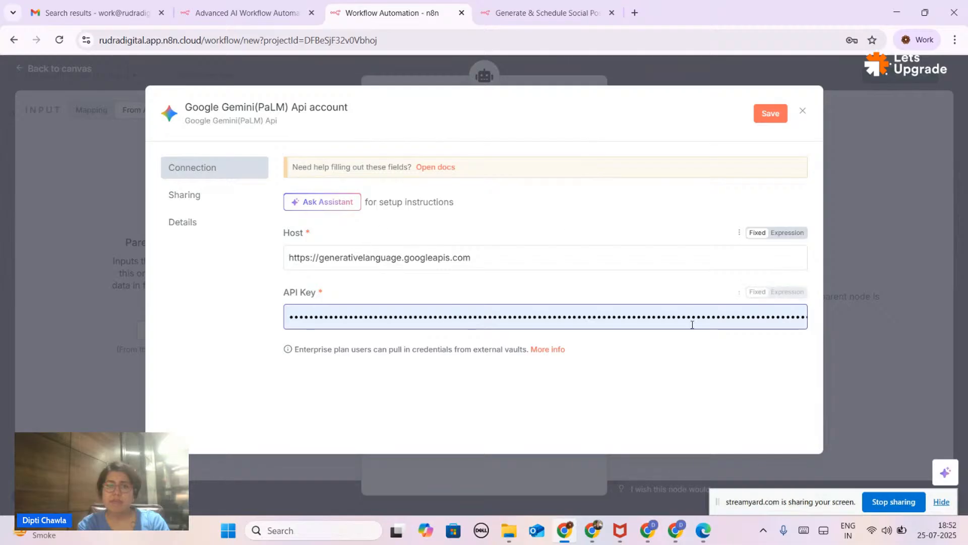
{"action": "left_click", "coordinate": [762, 115]}
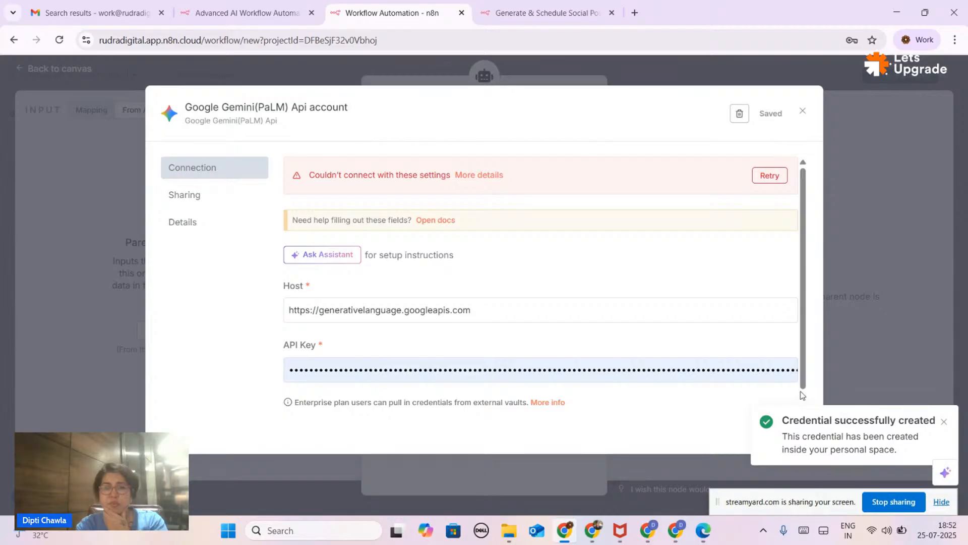
- Retry the Gemini credential's connection test, check its sharing settings, and return to the workflow canvas
{"action": "left_click", "coordinate": [768, 183]}
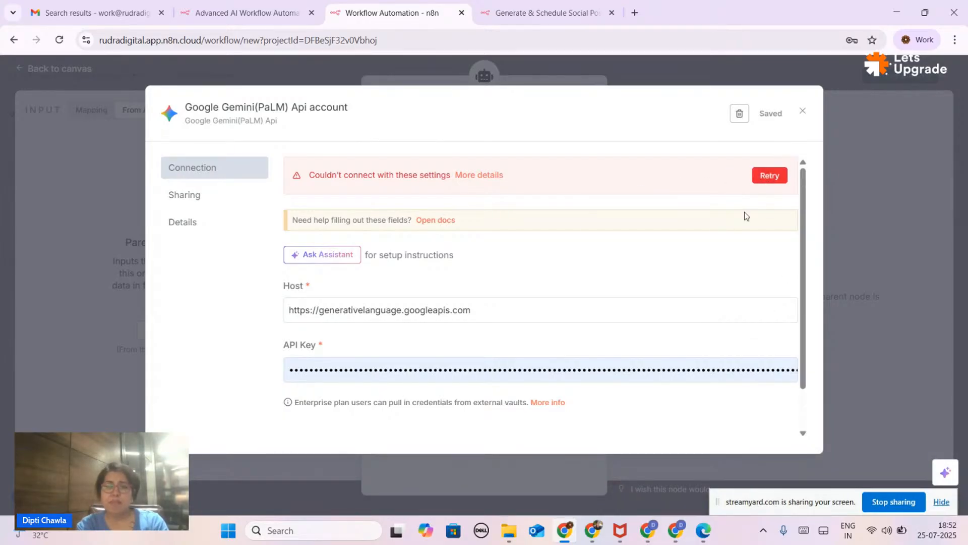
{"action": "scroll", "coordinate": [487, 347], "scroll_direction": "down", "scroll_amount": 1}
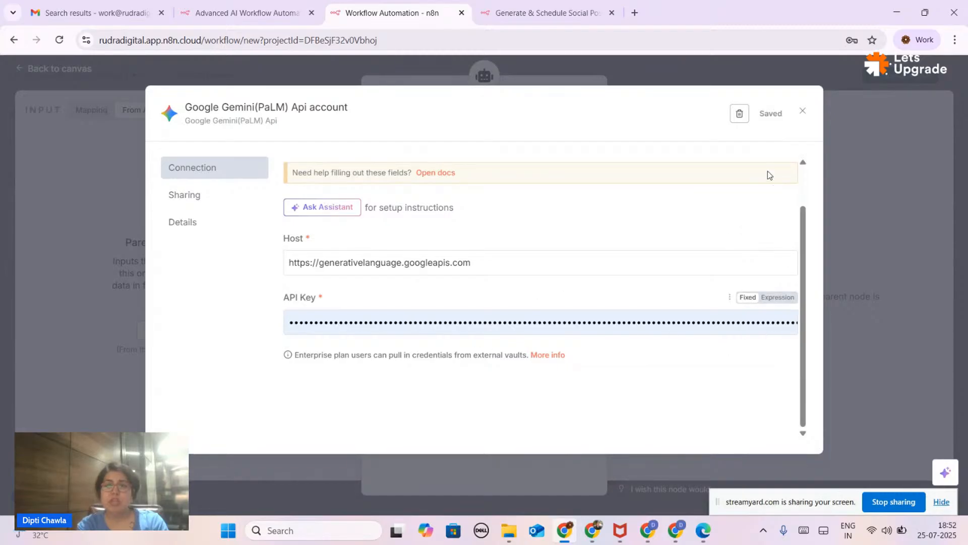
{"action": "scroll", "coordinate": [689, 224], "scroll_direction": "up", "scroll_amount": 1}
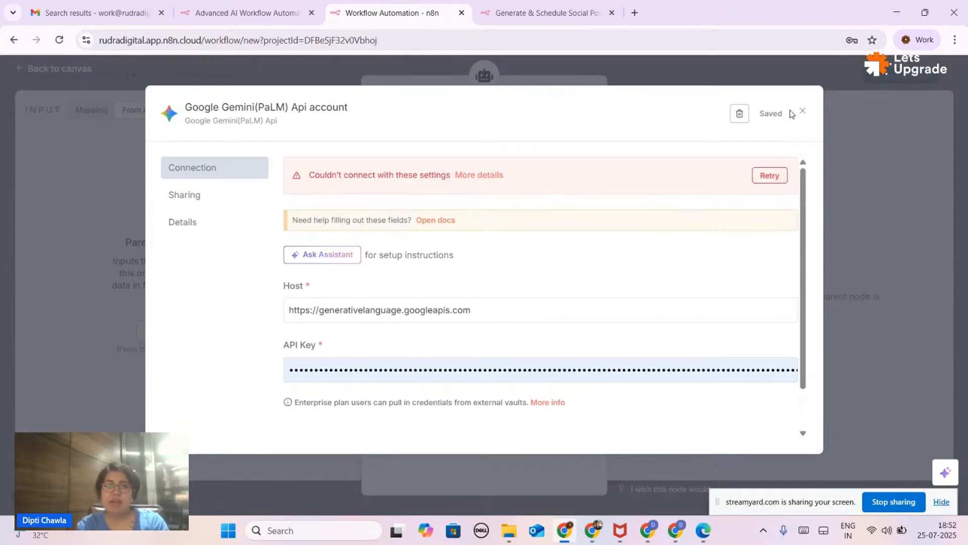
{"action": "left_click", "coordinate": [208, 194]}
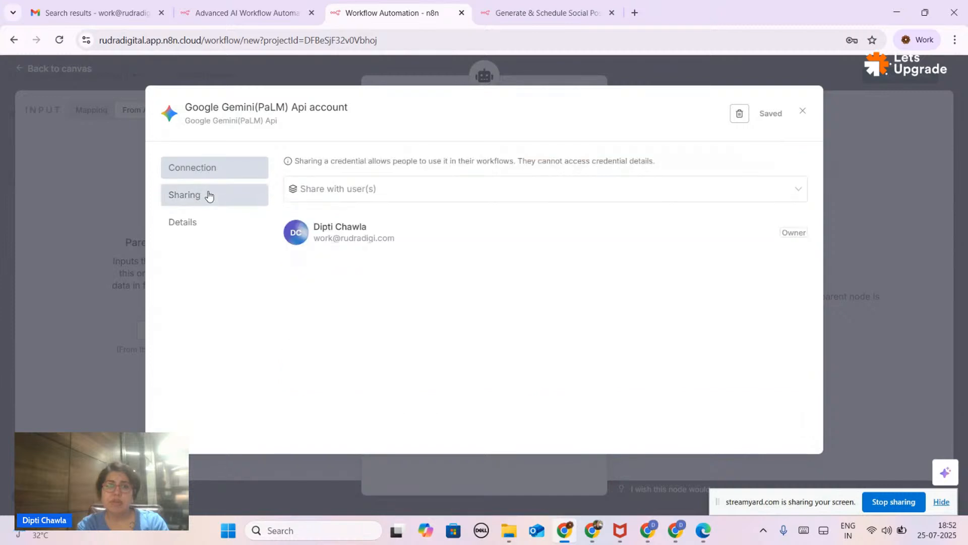
{"action": "left_click", "coordinate": [805, 113]}
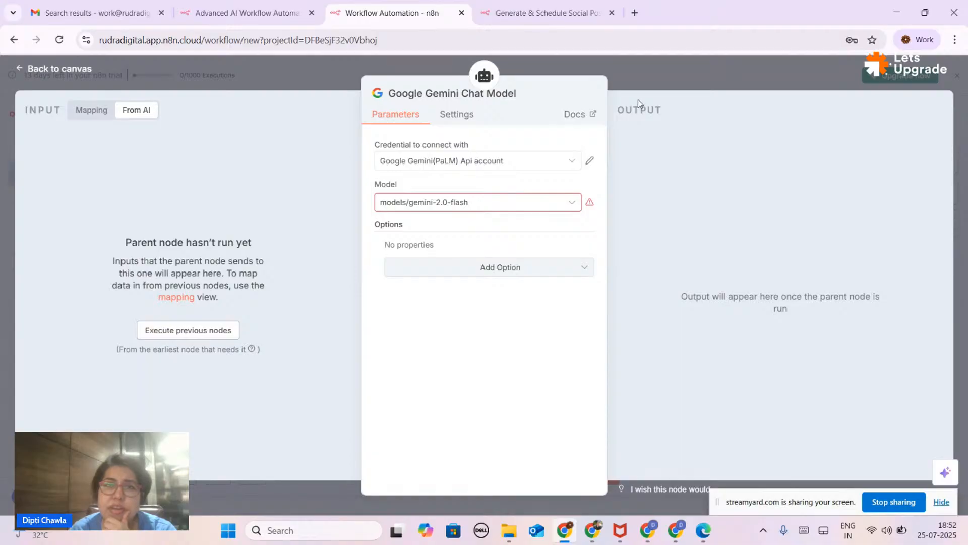
{"action": "left_click", "coordinate": [743, 75]}
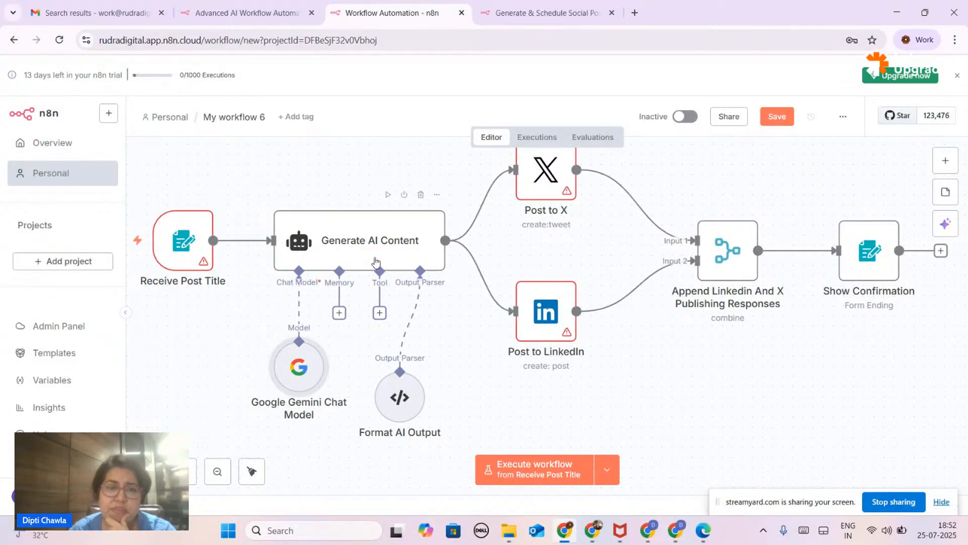
- Open the tool list for the Generate AI Content node, search it for "creat" and "vide", and clear the search
{"action": "left_click", "coordinate": [381, 315]}
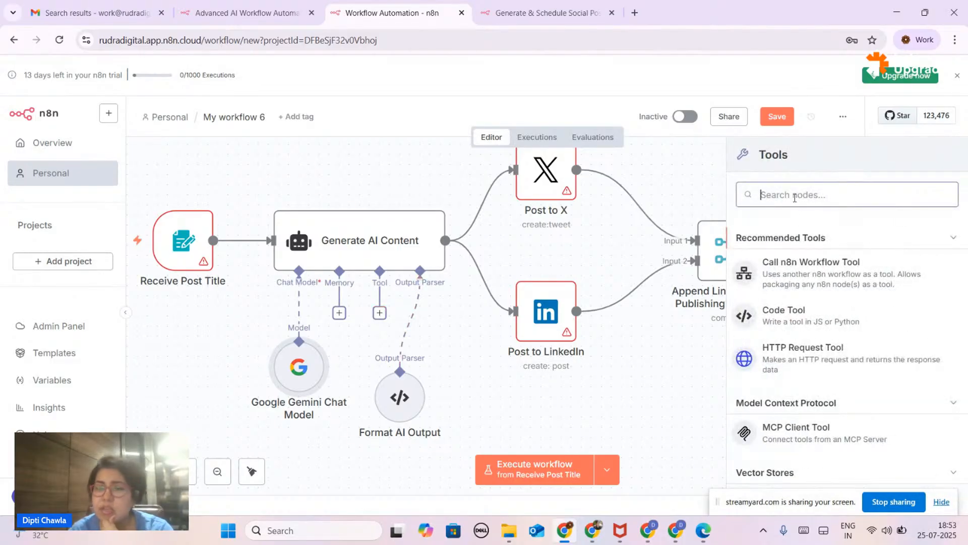
{"action": "scroll", "coordinate": [788, 390], "scroll_direction": "down", "scroll_amount": 3}
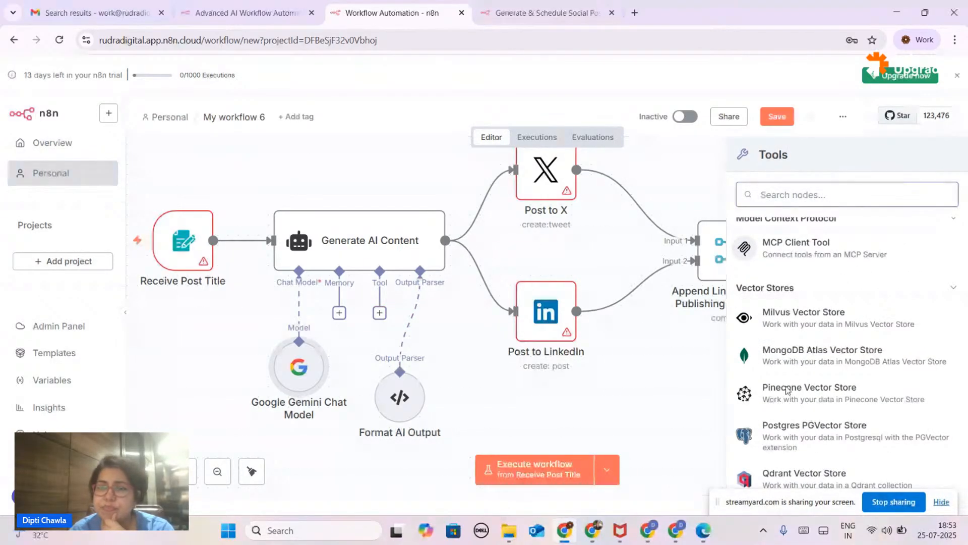
{"action": "type", "text": "creat"}
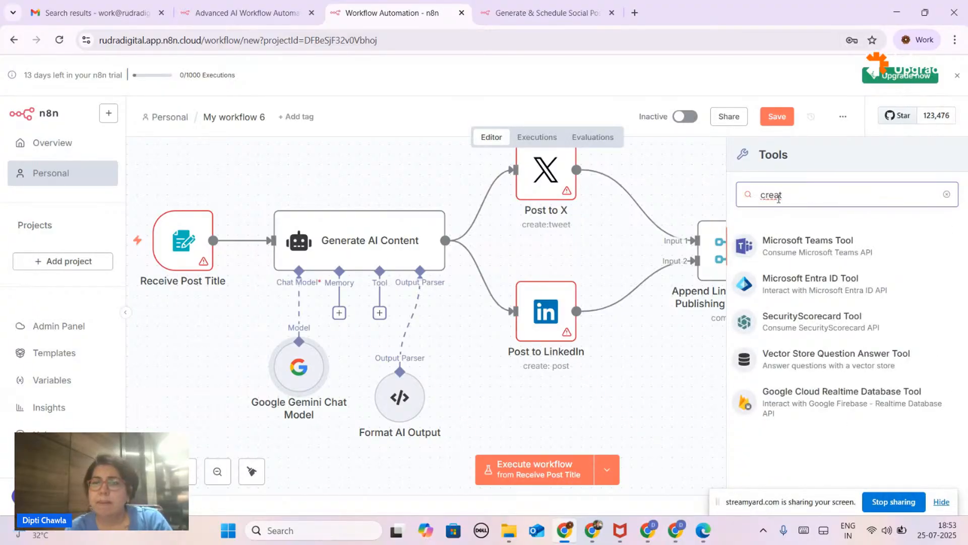
{"action": "key", "text": "BackSpace"}
{"action": "key", "text": "BackSpace"}
{"action": "key", "text": "BackSpace"}
{"action": "key", "text": "BackSpace"}
{"action": "key", "text": "BackSpace"}
{"action": "type", "text": "vide"}
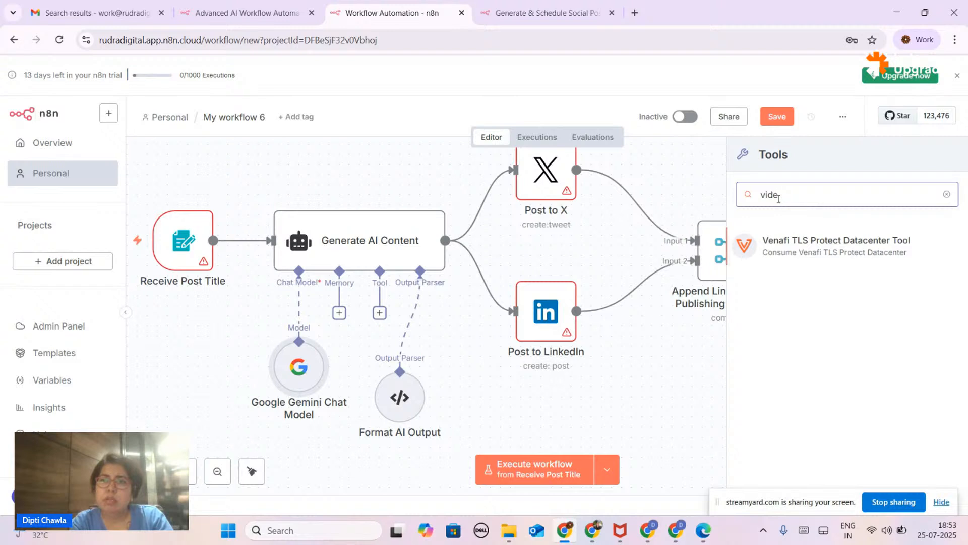
{"action": "key", "text": "BackSpace"}
{"action": "key", "text": "BackSpace"}
{"action": "key", "text": "BackSpace"}
{"action": "key", "text": "BackSpace"}
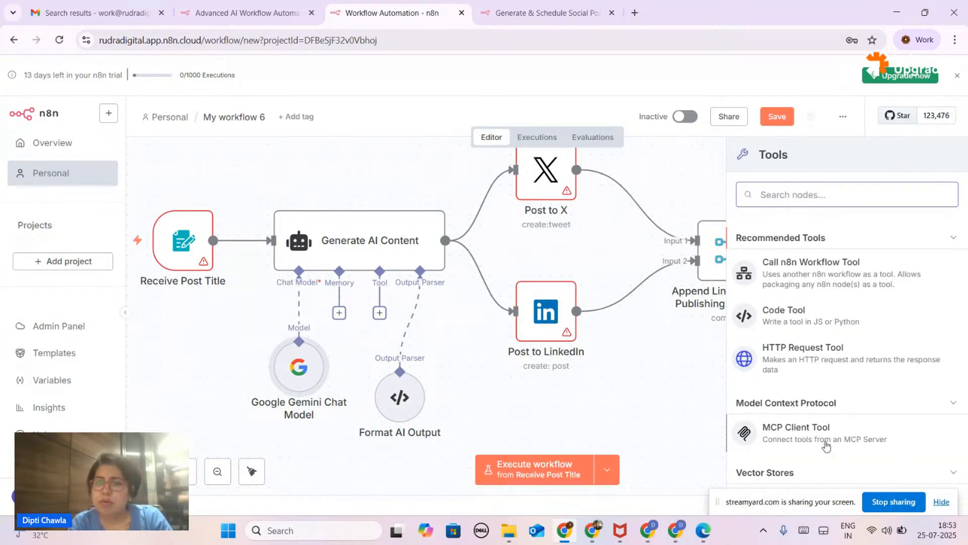
- Browse the vector stores and other tools available for the Generate AI Content node
{"action": "scroll", "coordinate": [827, 446], "scroll_direction": "down", "scroll_amount": 6}
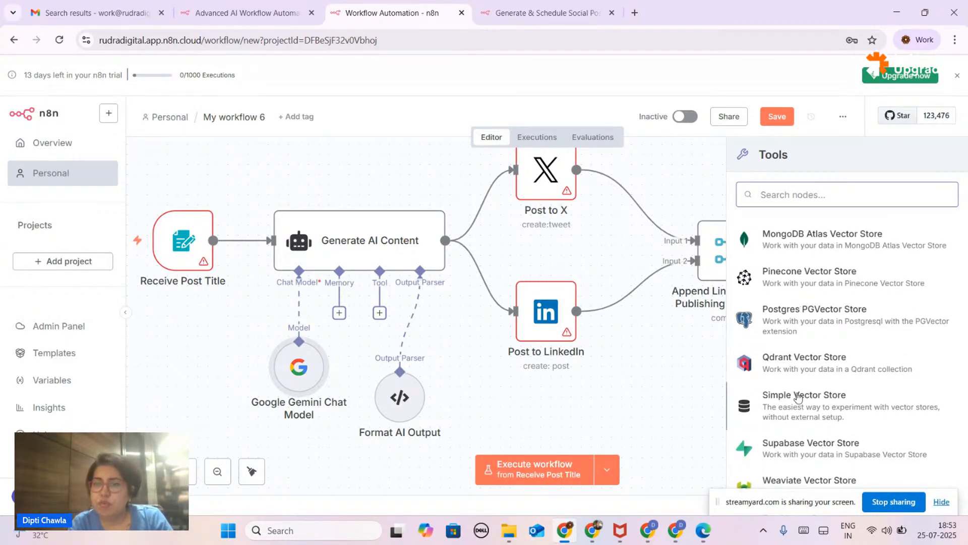
{"action": "scroll", "coordinate": [777, 373], "scroll_direction": "down", "scroll_amount": 1}
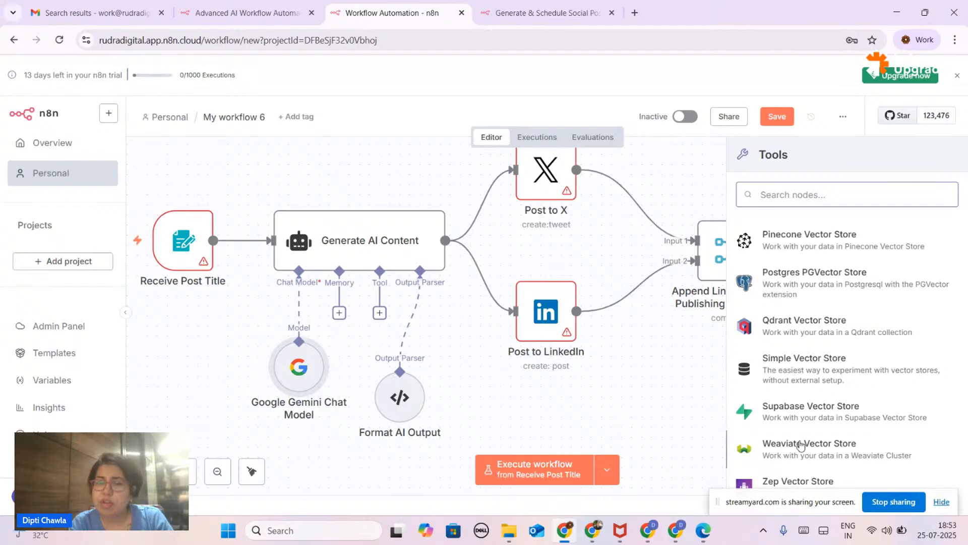
{"action": "scroll", "coordinate": [801, 445], "scroll_direction": "down", "scroll_amount": 2}
{"action": "scroll", "coordinate": [803, 368], "scroll_direction": "down", "scroll_amount": 4}
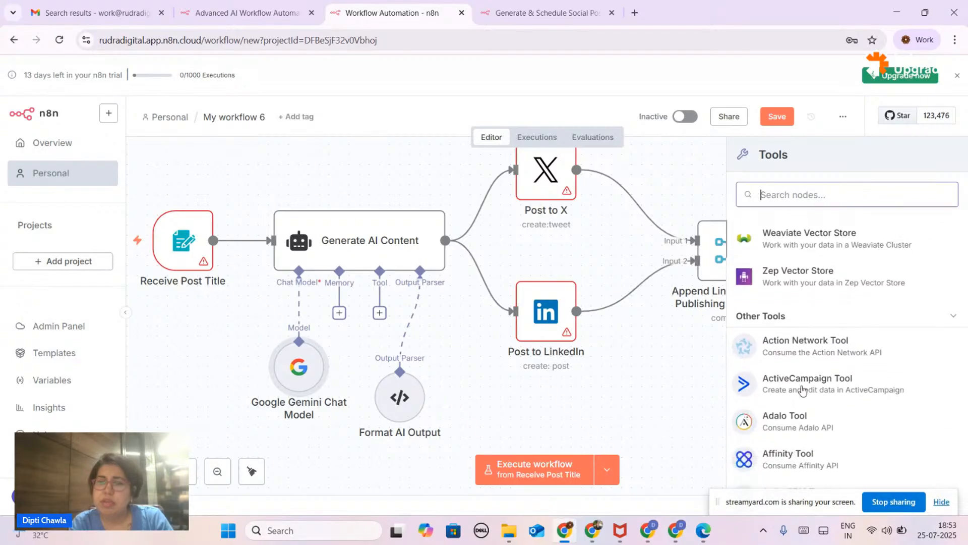
{"action": "scroll", "coordinate": [802, 390], "scroll_direction": "down", "scroll_amount": 2}
{"action": "scroll", "coordinate": [812, 364], "scroll_direction": "down", "scroll_amount": 4}
{"action": "scroll", "coordinate": [817, 363], "scroll_direction": "down", "scroll_amount": 2}
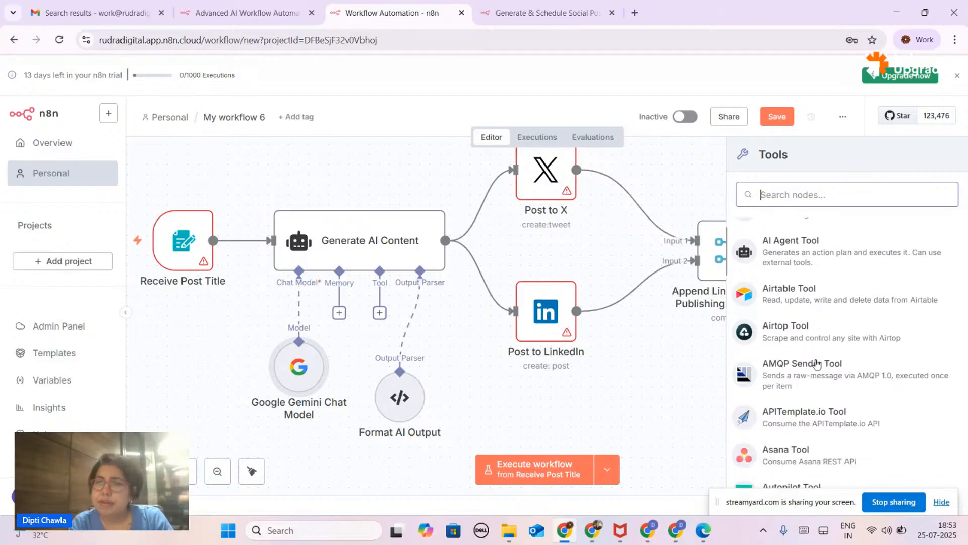
{"action": "scroll", "coordinate": [807, 358], "scroll_direction": "down", "scroll_amount": 2}
{"action": "scroll", "coordinate": [806, 363], "scroll_direction": "up", "scroll_amount": 10}
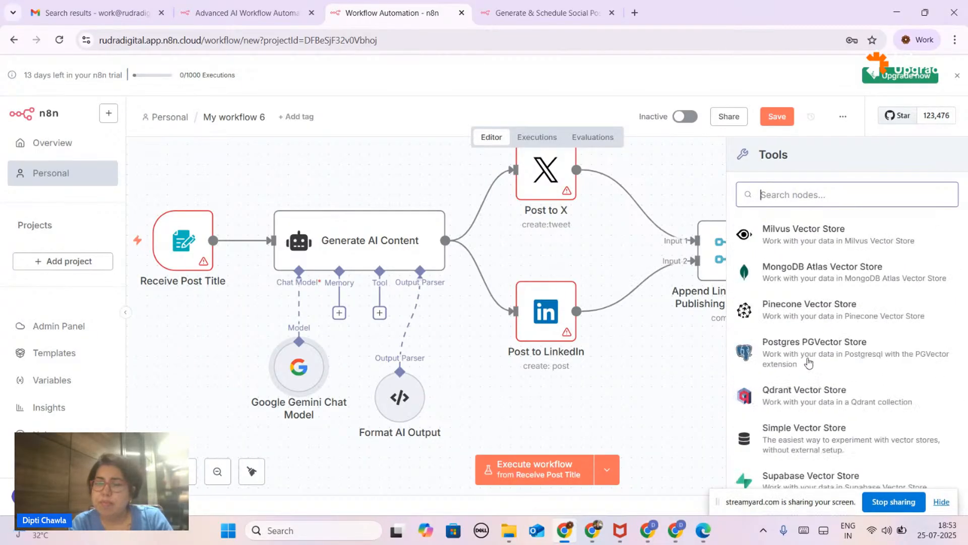
- Add the Pinecone Vector Store tool to the Generate AI Content node, check its credential options and return to the canvas
{"action": "scroll", "coordinate": [822, 349], "scroll_direction": "down", "scroll_amount": 5}
{"action": "scroll", "coordinate": [823, 347], "scroll_direction": "down", "scroll_amount": 3}
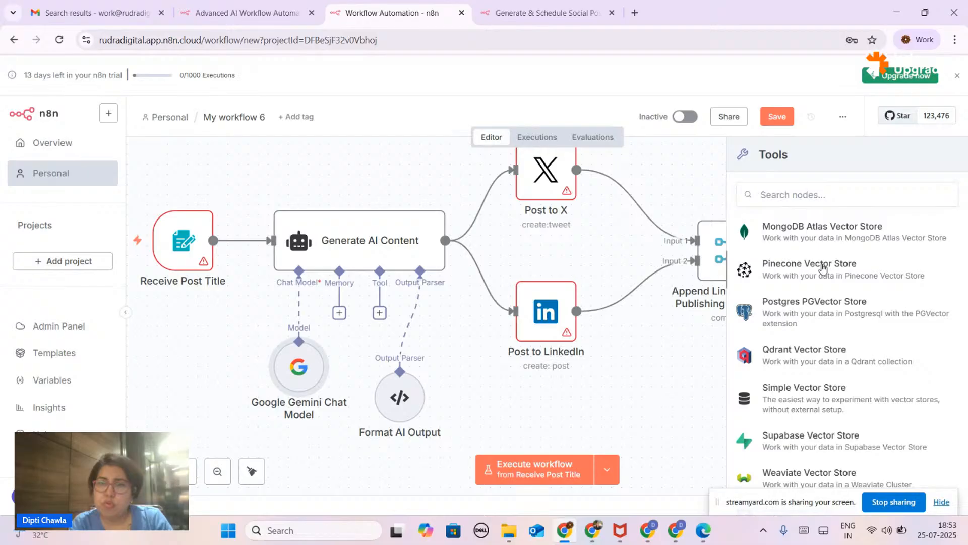
{"action": "left_click", "coordinate": [823, 268]}
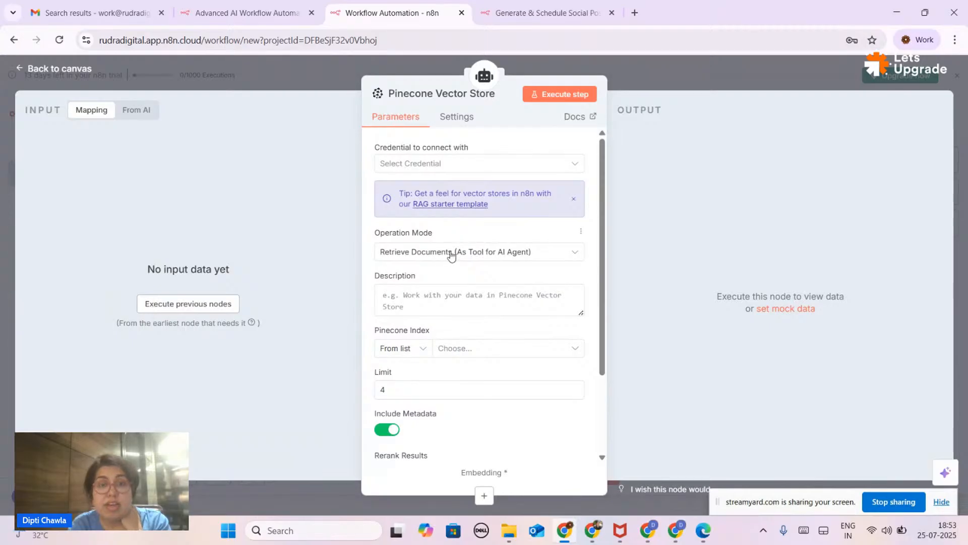
{"action": "left_click", "coordinate": [440, 164]}
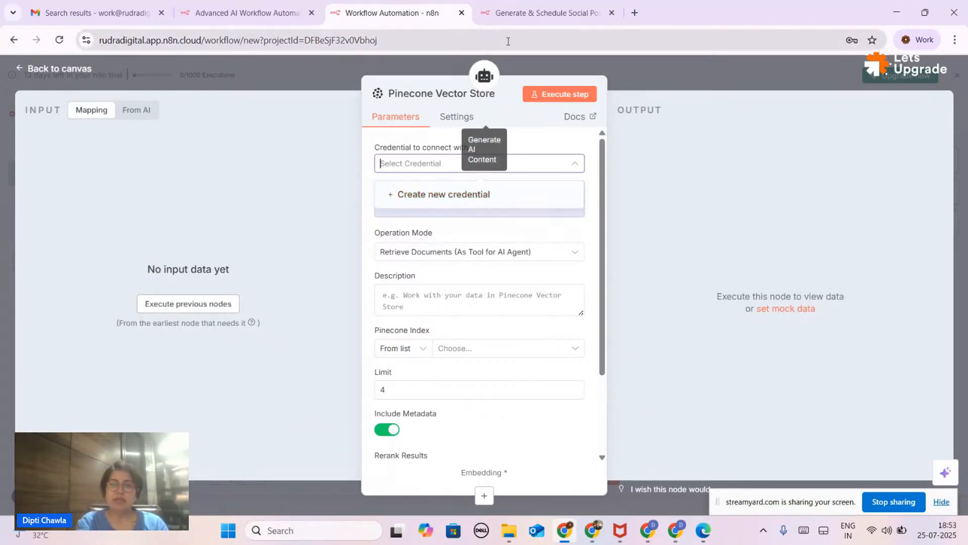
{"action": "left_click", "coordinate": [661, 82]}
{"action": "left_click", "coordinate": [661, 83]}
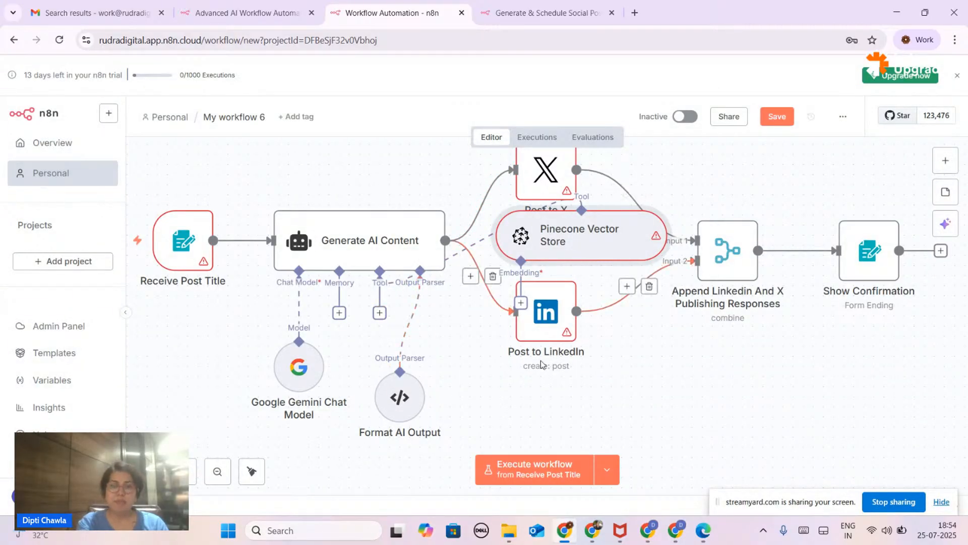
- Move the Pinecone Vector Store node below the Google Gemini Chat Model and Format AI Output nodes, clear of the posting nodes
{"action": "scroll", "coordinate": [432, 349], "scroll_direction": "up", "scroll_amount": 2}
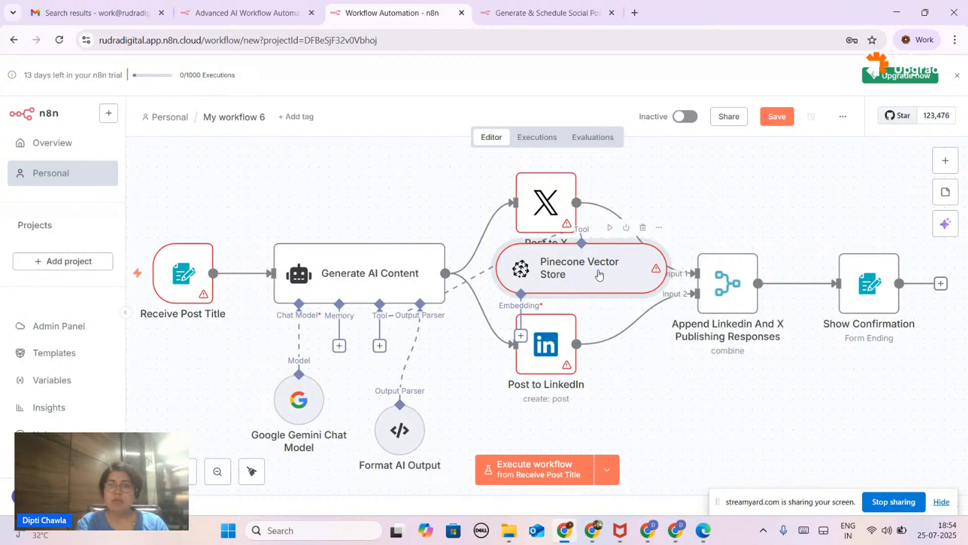
{"action": "left_click_drag", "start_coordinate": [599, 274], "coordinate": [326, 366]}
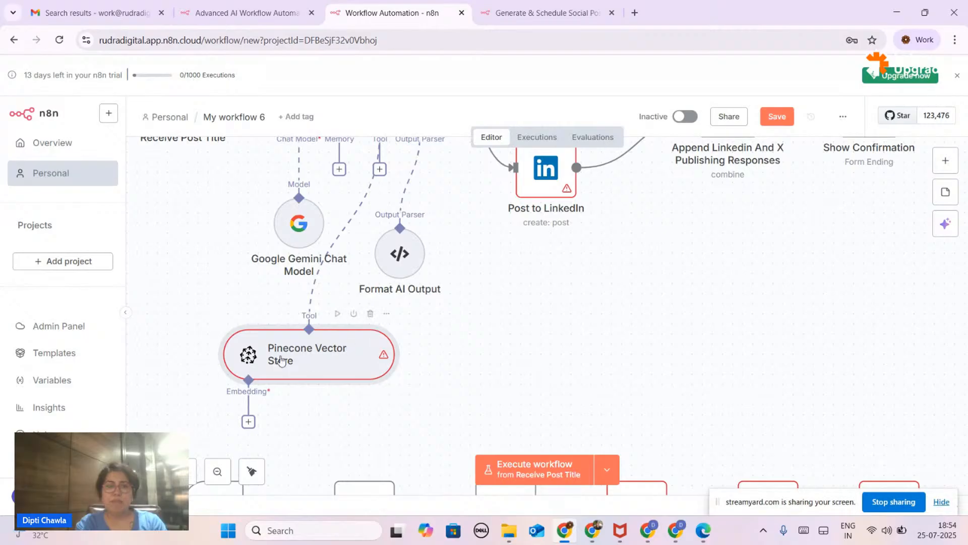
{"action": "scroll", "coordinate": [281, 361], "scroll_direction": "up", "scroll_amount": 5}
{"action": "scroll", "coordinate": [281, 360], "scroll_direction": "up", "scroll_amount": 1}
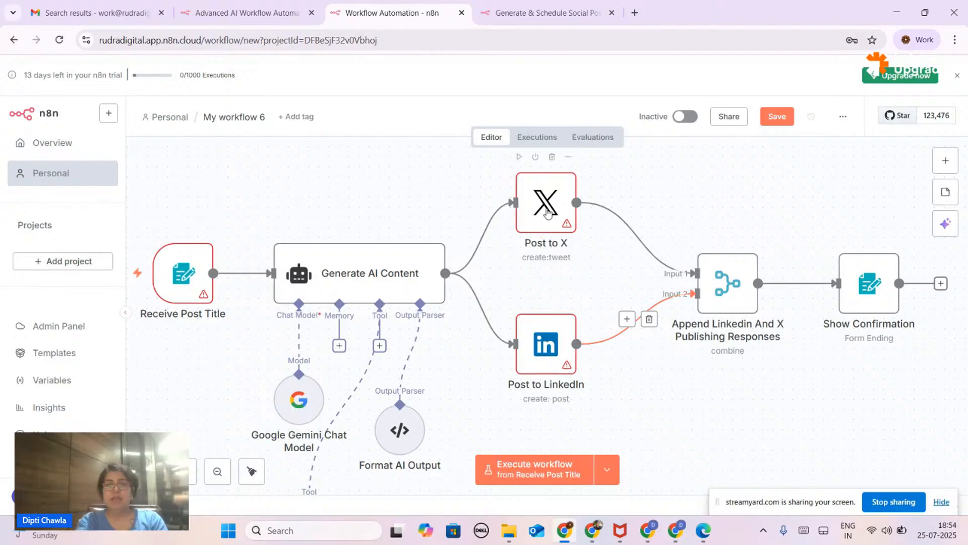
- Review the parameters and settings of the Append Linkedin And X Publishing Responses node, and return to the canvas
{"action": "scroll", "coordinate": [541, 306], "scroll_direction": "right", "scroll_amount": 2}
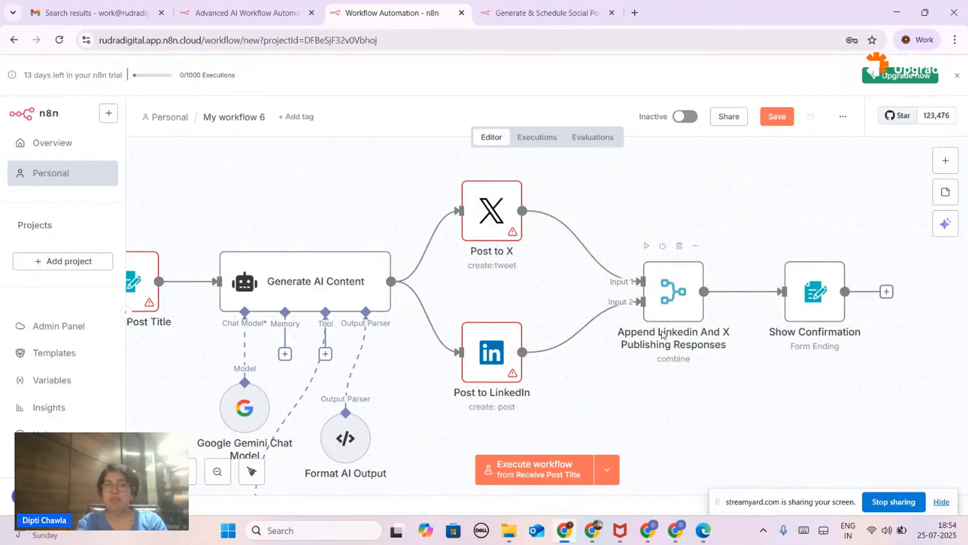
{"action": "double_click", "coordinate": [684, 283]}
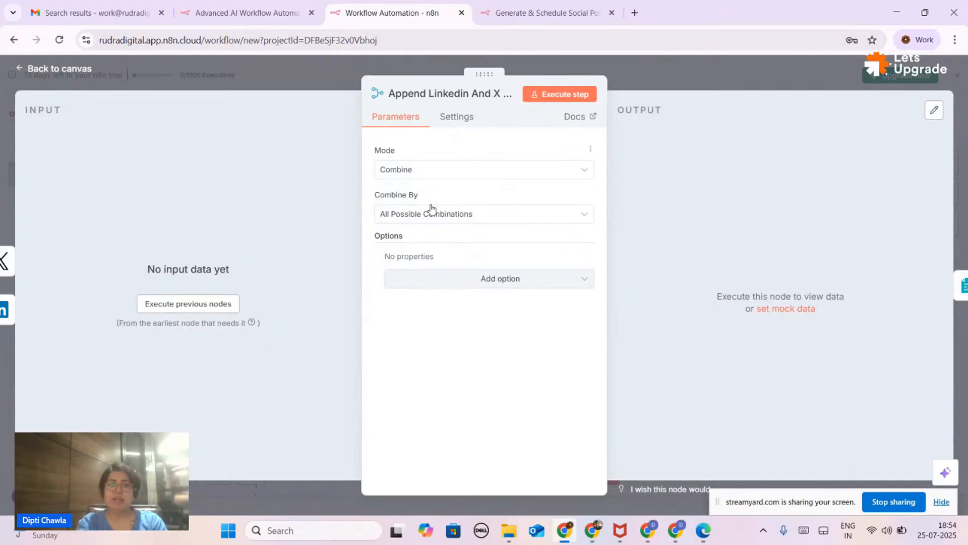
{"action": "left_click", "coordinate": [467, 120]}
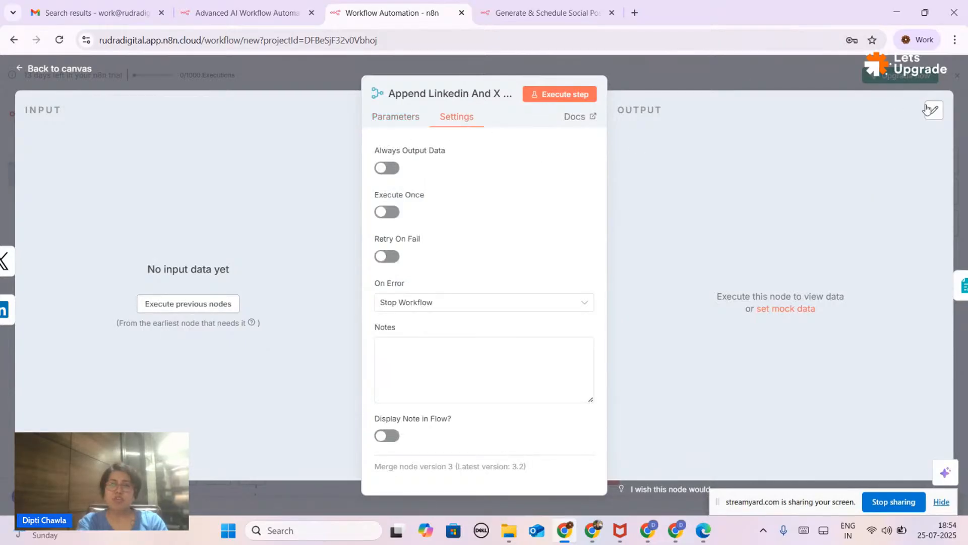
{"action": "left_click", "coordinate": [796, 78]}
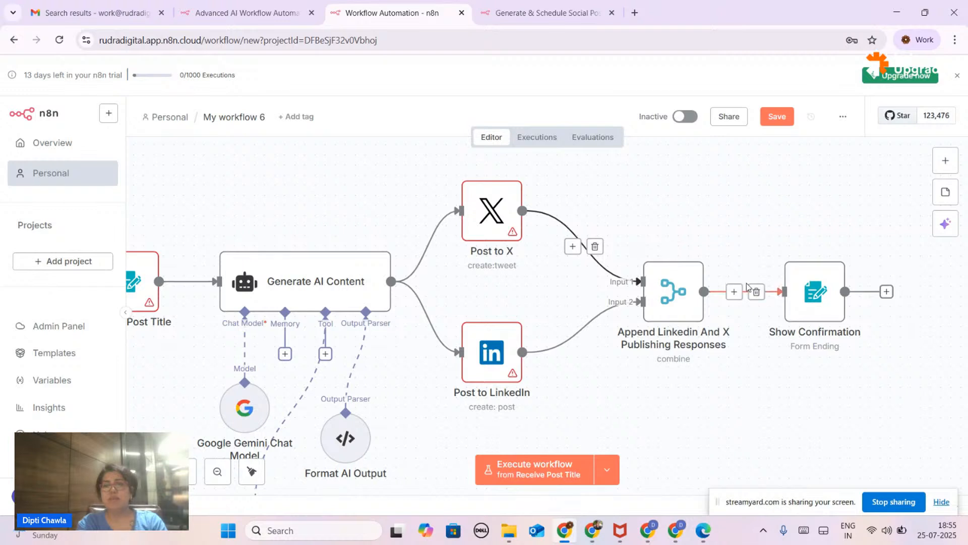
- Review the Show Confirmation node's form ending parameters and its whole completion message, and return to the canvas
{"action": "double_click", "coordinate": [817, 303]}
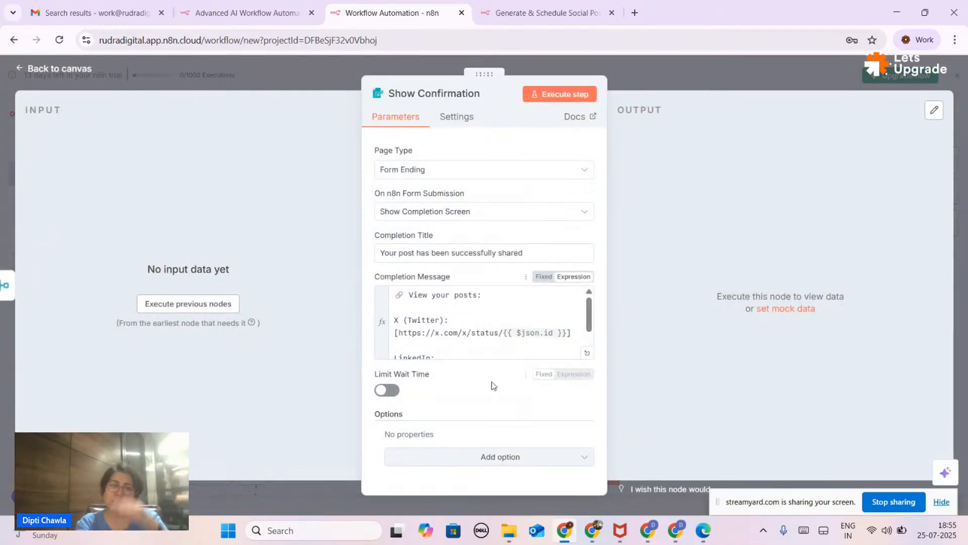
{"action": "scroll", "coordinate": [468, 335], "scroll_direction": "down", "scroll_amount": 1}
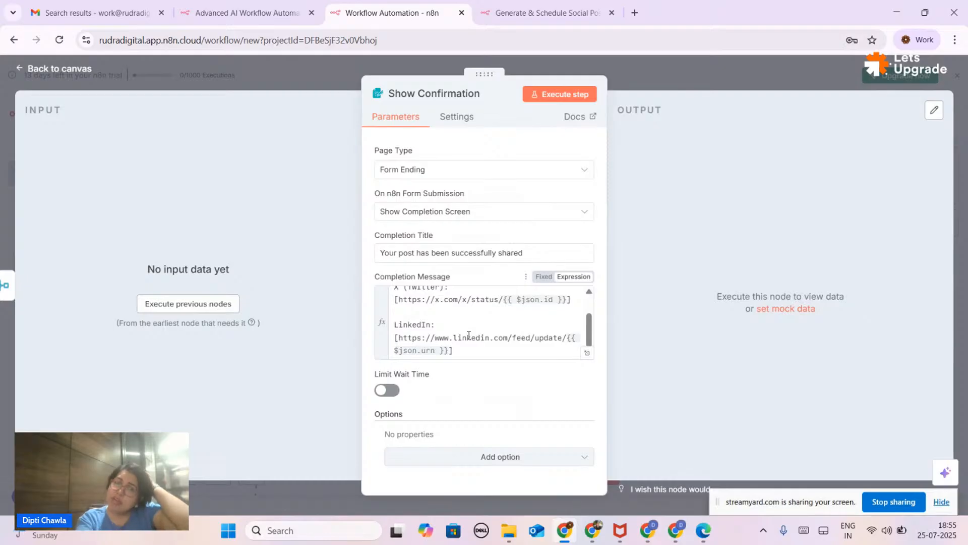
{"action": "left_click", "coordinate": [742, 88]}
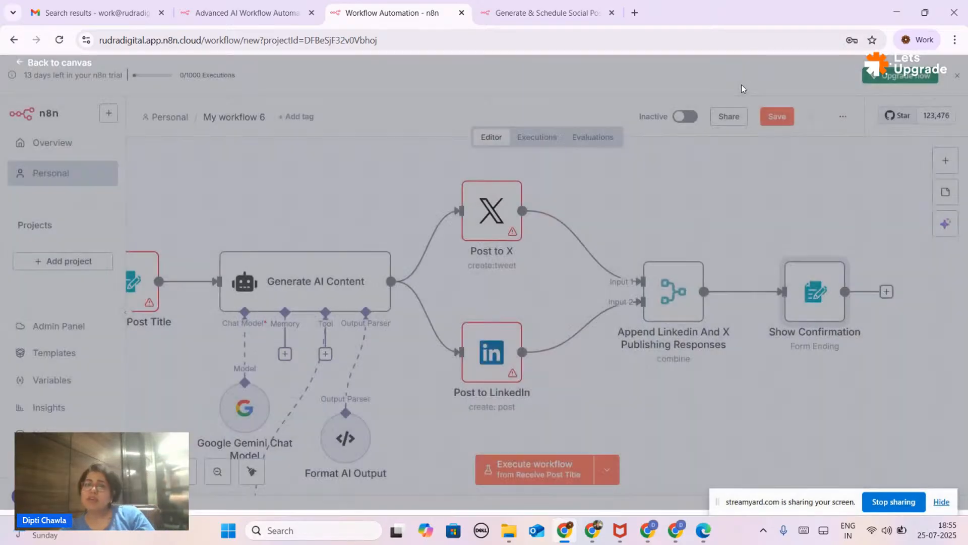
- Examine the post idea chain below the posting branch, from Schedule Trigger to Notify Reviewer (Slack), against the upper branch
{"action": "scroll", "coordinate": [365, 262], "scroll_direction": "down", "scroll_amount": 2}
{"action": "scroll", "coordinate": [365, 262], "scroll_direction": "down", "scroll_amount": 6}
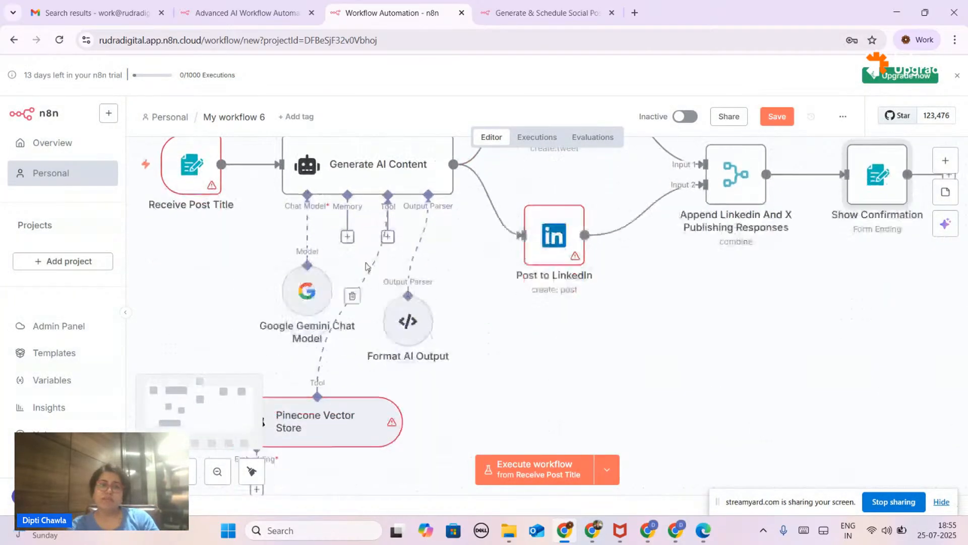
{"action": "scroll", "coordinate": [347, 257], "scroll_direction": "down", "scroll_amount": 1}
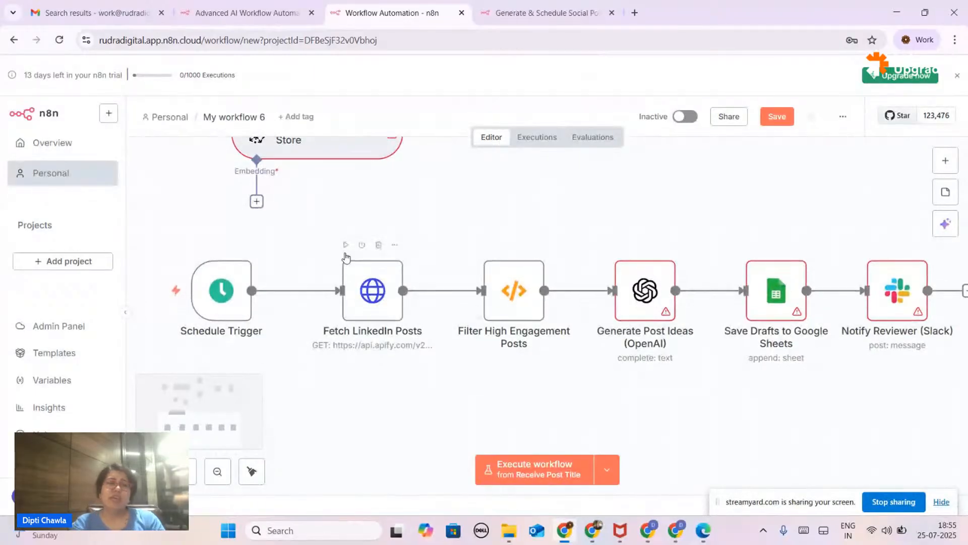
{"action": "scroll", "coordinate": [462, 247], "scroll_direction": "up", "scroll_amount": 10}
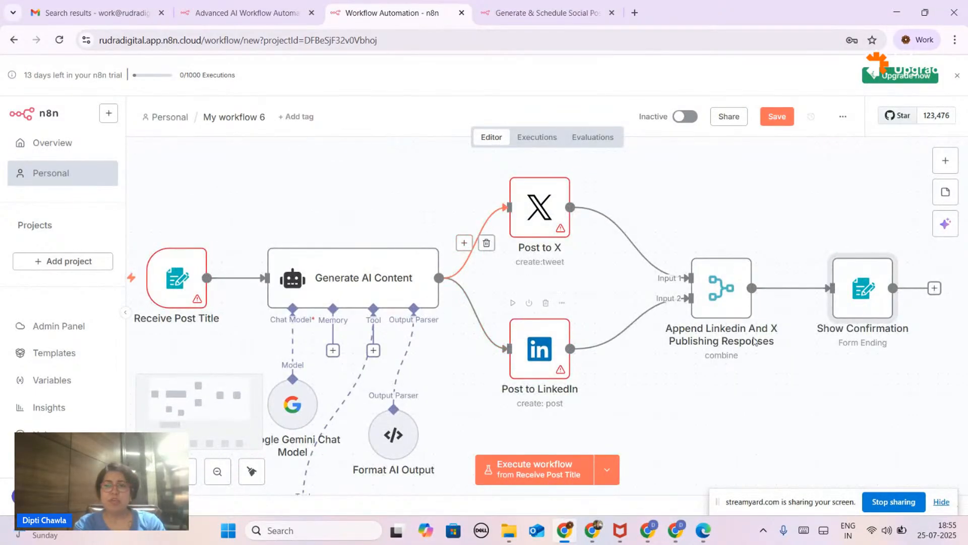
{"action": "scroll", "coordinate": [685, 346], "scroll_direction": "down", "scroll_amount": 5}
{"action": "scroll", "coordinate": [685, 346], "scroll_direction": "down", "scroll_amount": 5}
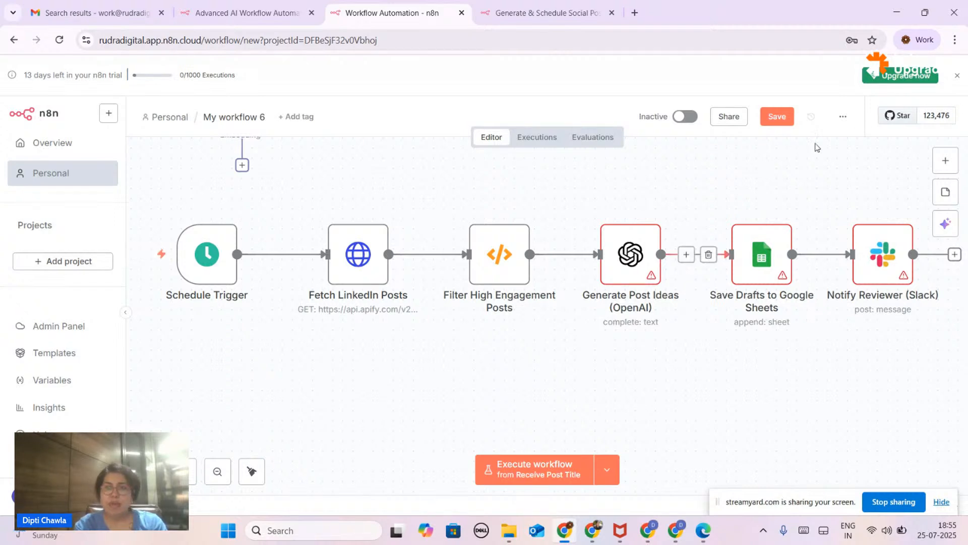
- Add another Schedule Trigger to the workflow from the trigger nodes, check its trigger rules and return to the canvas
{"action": "left_click", "coordinate": [946, 162]}
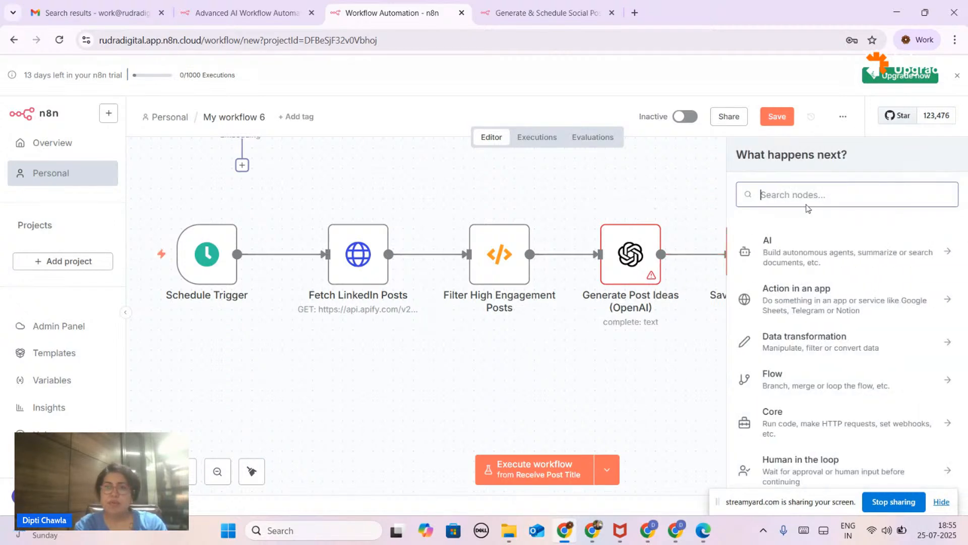
{"action": "scroll", "coordinate": [804, 321], "scroll_direction": "down", "scroll_amount": 2}
{"action": "scroll", "coordinate": [804, 321], "scroll_direction": "up", "scroll_amount": 2}
{"action": "scroll", "coordinate": [804, 321], "scroll_direction": "down", "scroll_amount": 1}
{"action": "scroll", "coordinate": [804, 322], "scroll_direction": "up", "scroll_amount": 1}
{"action": "scroll", "coordinate": [804, 322], "scroll_direction": "down", "scroll_amount": 2}
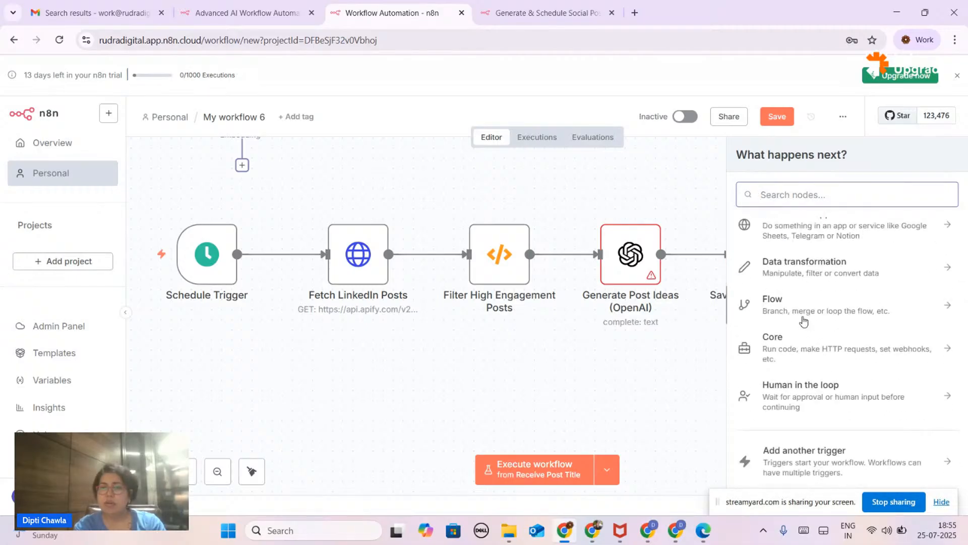
{"action": "left_click", "coordinate": [797, 463]}
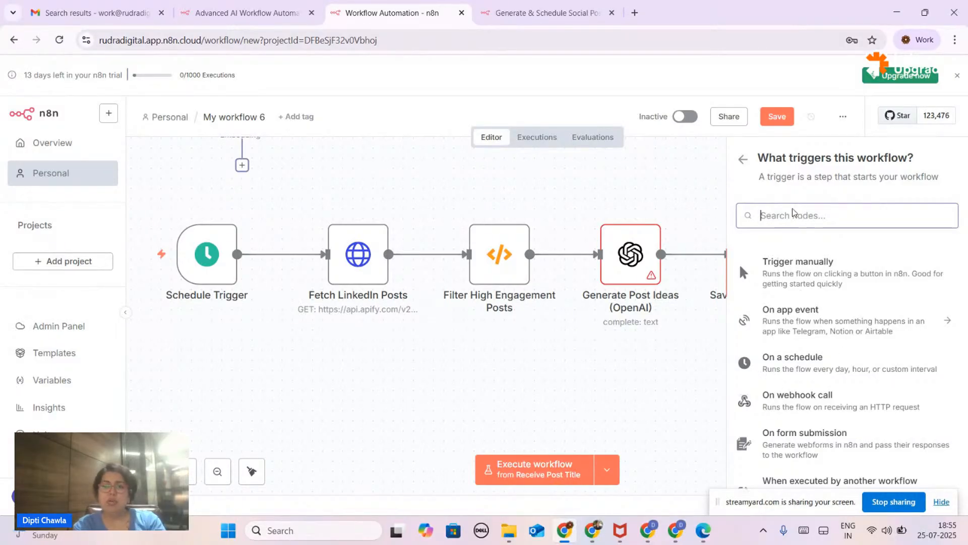
{"action": "type", "text": "sche"}
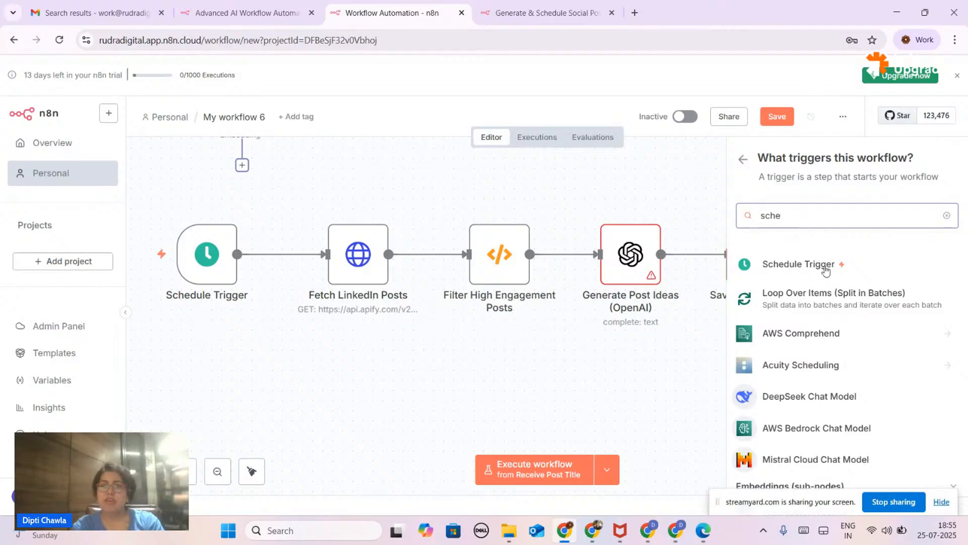
{"action": "left_click", "coordinate": [825, 271]}
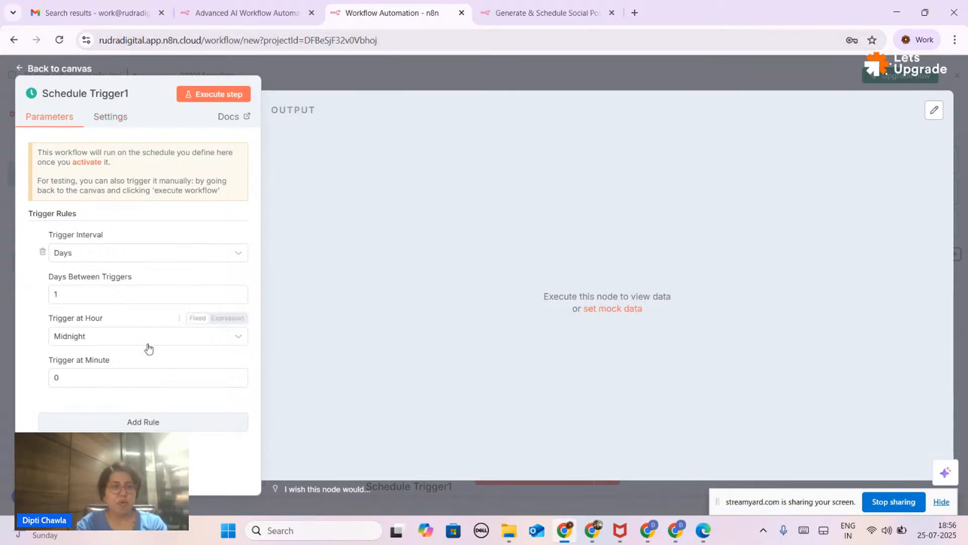
{"action": "left_click", "coordinate": [374, 78]}
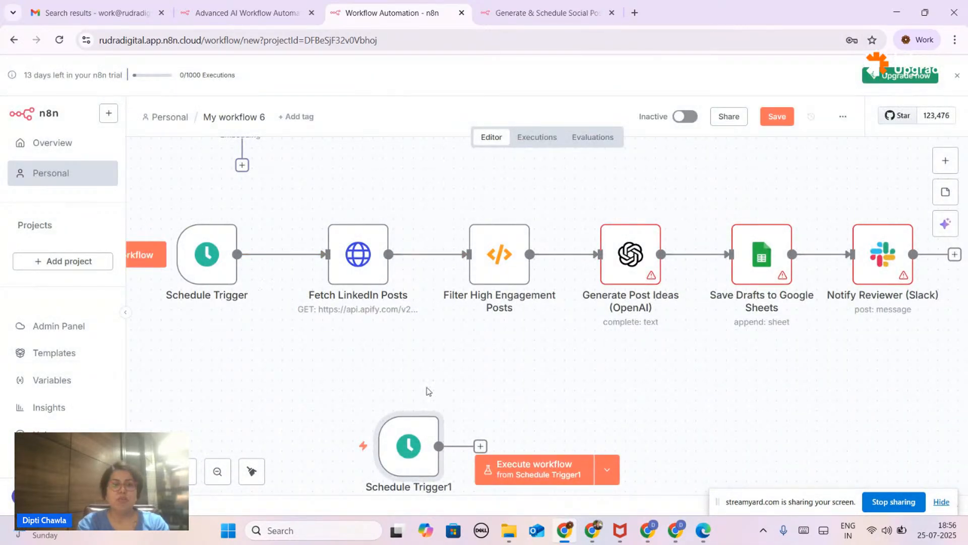
- Delete the extra Schedule Trigger node below the Fetch LinkedIn Posts chain
{"action": "left_click_drag", "start_coordinate": [418, 443], "coordinate": [420, 372]}
{"action": "left_click", "coordinate": [415, 330]}
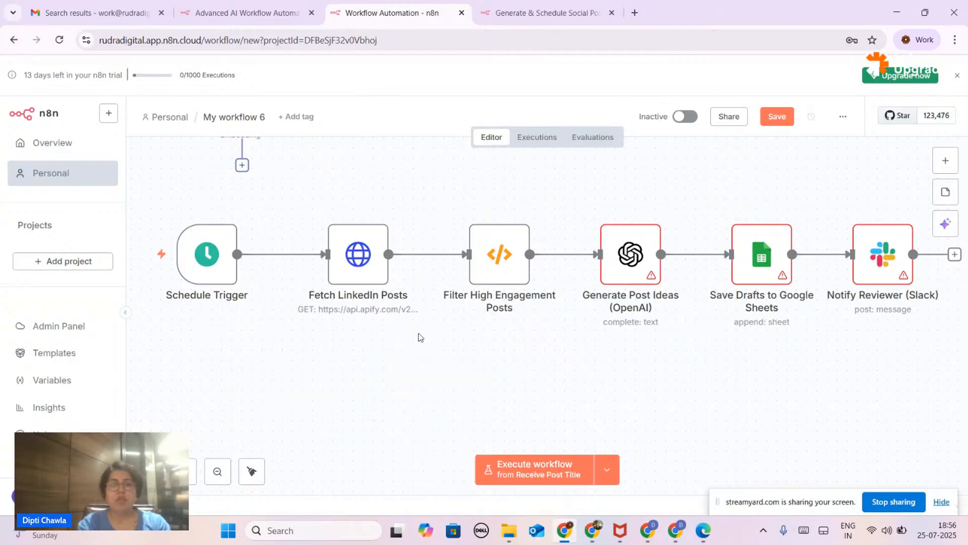
- Review how Schedule Trigger, Fetch LinkedIn Posts and Filter High Engagement Posts feed the rest of the lower chain
{"action": "scroll", "coordinate": [172, 257], "scroll_direction": "left", "scroll_amount": 5}
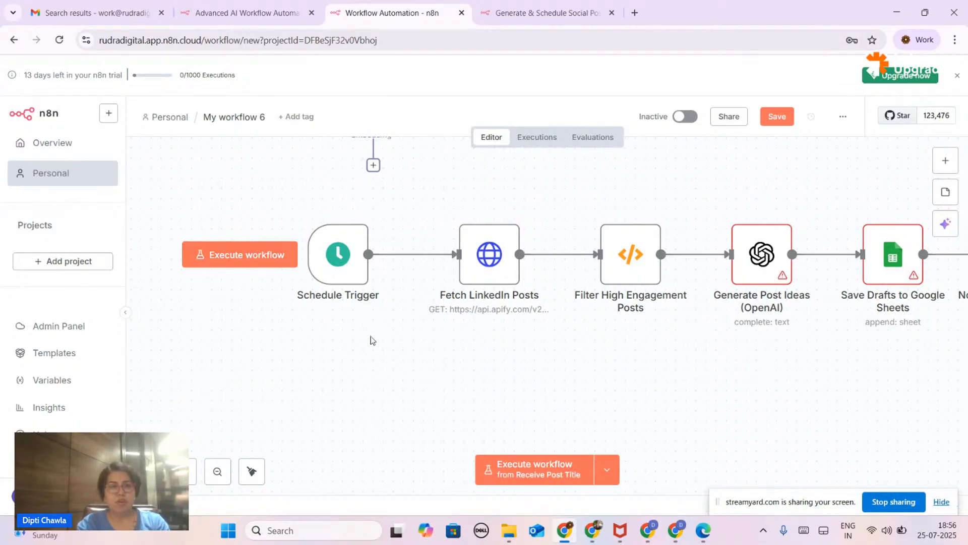
{"action": "scroll", "coordinate": [399, 353], "scroll_direction": "right", "scroll_amount": 5}
{"action": "scroll", "coordinate": [398, 353], "scroll_direction": "right", "scroll_amount": 2}
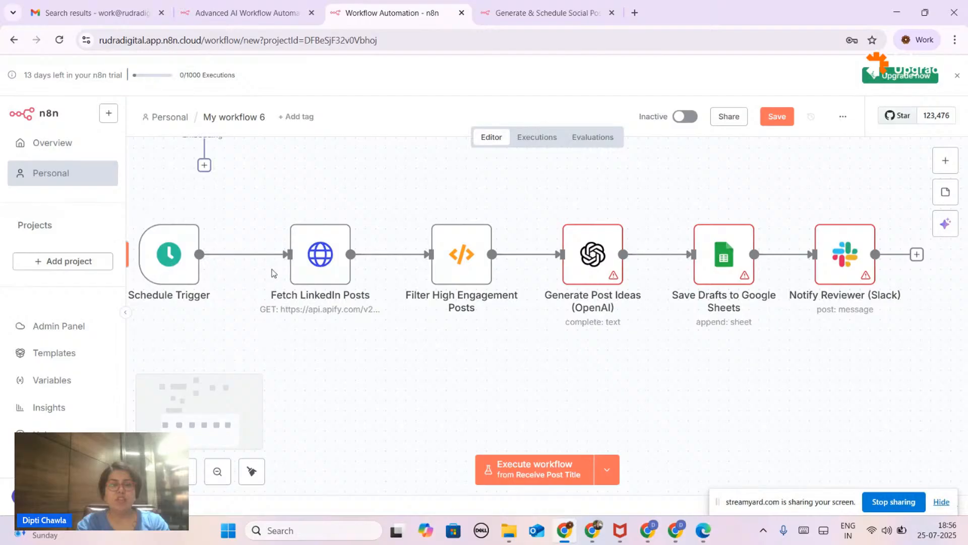
{"action": "scroll", "coordinate": [348, 276], "scroll_direction": "down", "scroll_amount": 1}
{"action": "scroll", "coordinate": [348, 276], "scroll_direction": "up", "scroll_amount": 1}
{"action": "scroll", "coordinate": [333, 293], "scroll_direction": "right", "scroll_amount": 2}
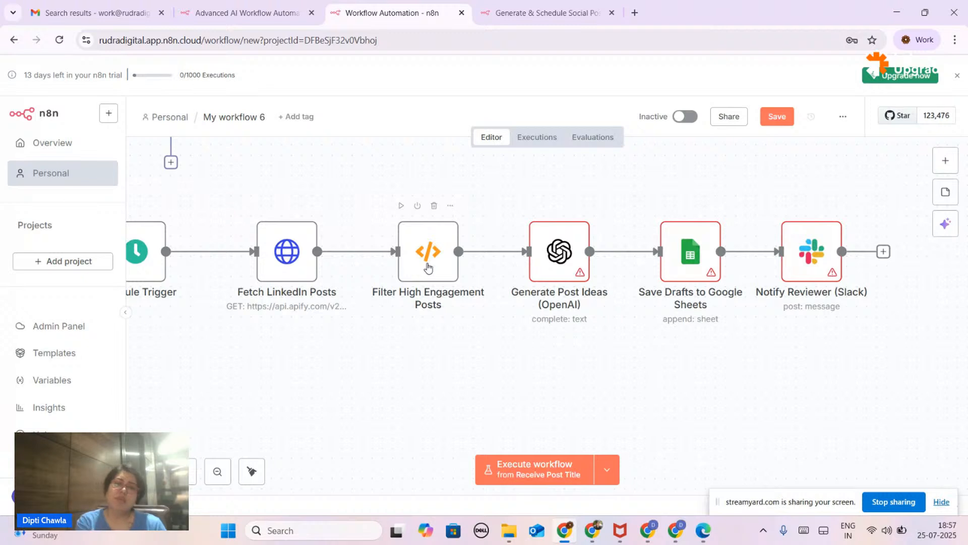
{"action": "scroll", "coordinate": [283, 341], "scroll_direction": "left", "scroll_amount": 2}
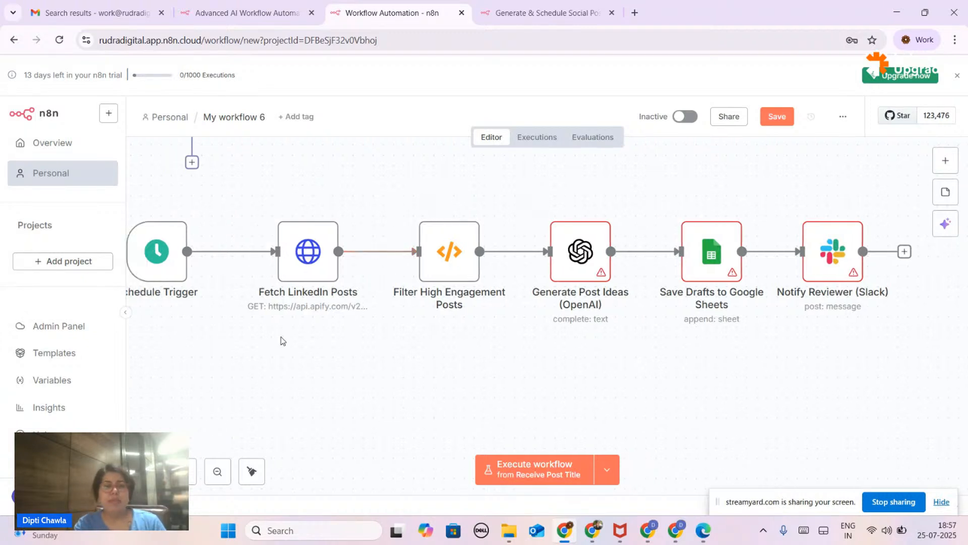
{"action": "scroll", "coordinate": [283, 342], "scroll_direction": "left", "scroll_amount": 5}
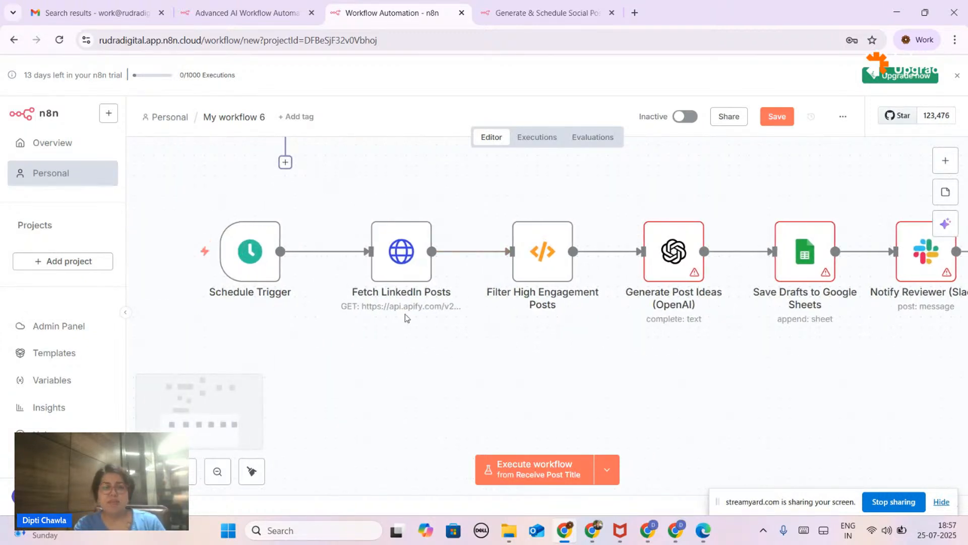
{"action": "scroll", "coordinate": [454, 328], "scroll_direction": "up", "scroll_amount": 5}
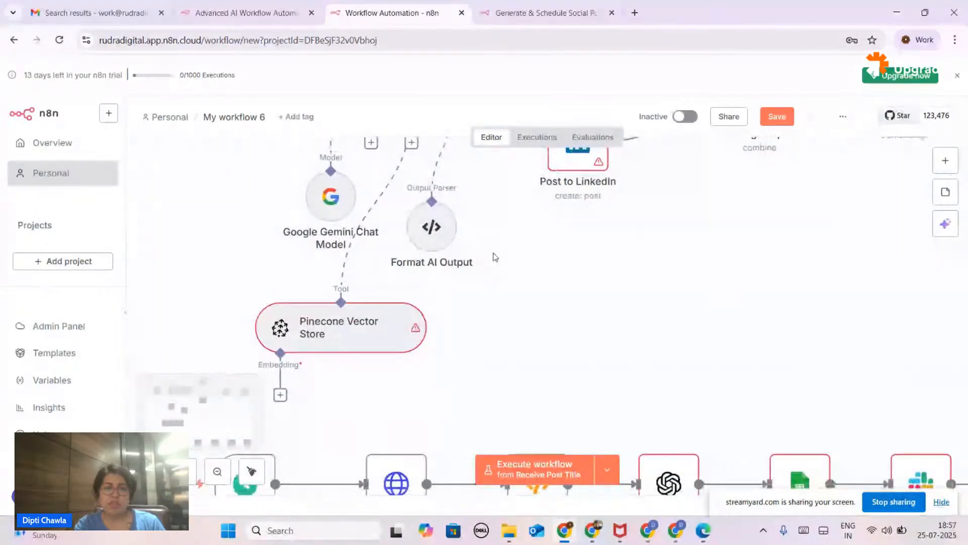
{"action": "scroll", "coordinate": [493, 257], "scroll_direction": "down", "scroll_amount": 4}
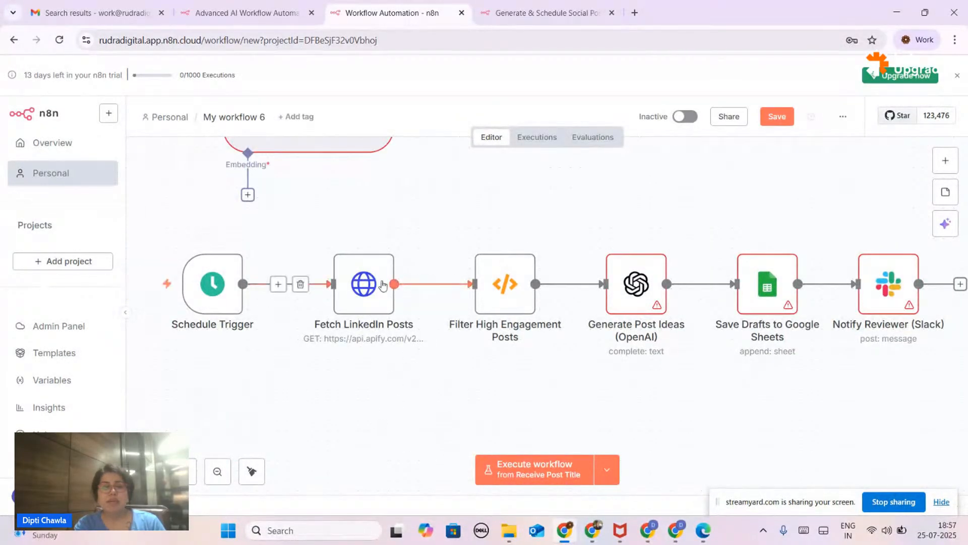
{"action": "scroll", "coordinate": [429, 352], "scroll_direction": "right", "scroll_amount": 1}
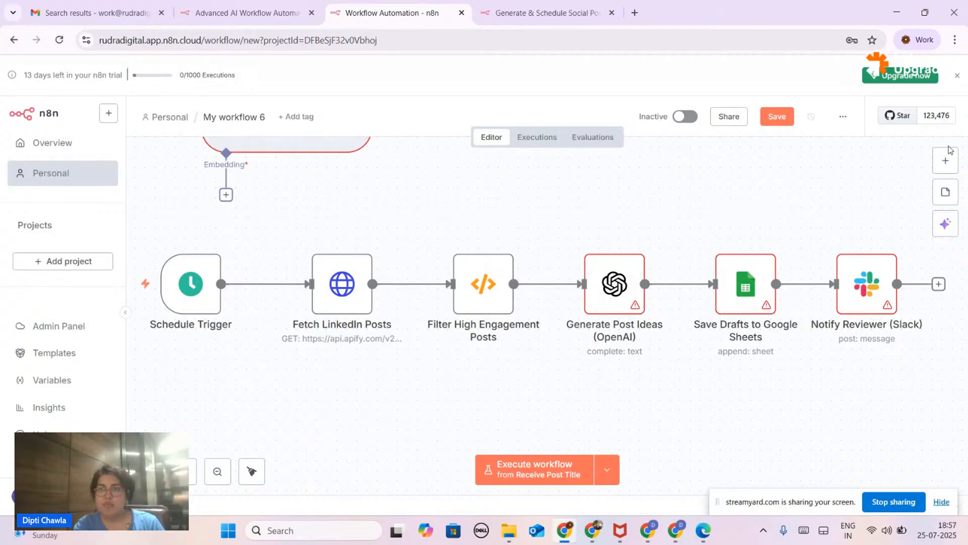
- Search the available nodes for "f", browse the matching nodes and close the node list without adding any
{"action": "left_click", "coordinate": [945, 166]}
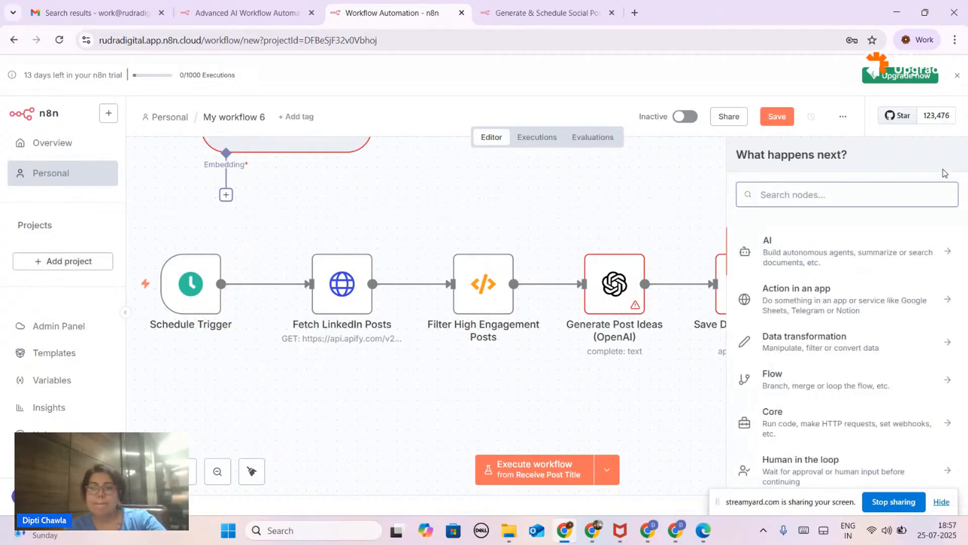
{"action": "type", "text": "f"}
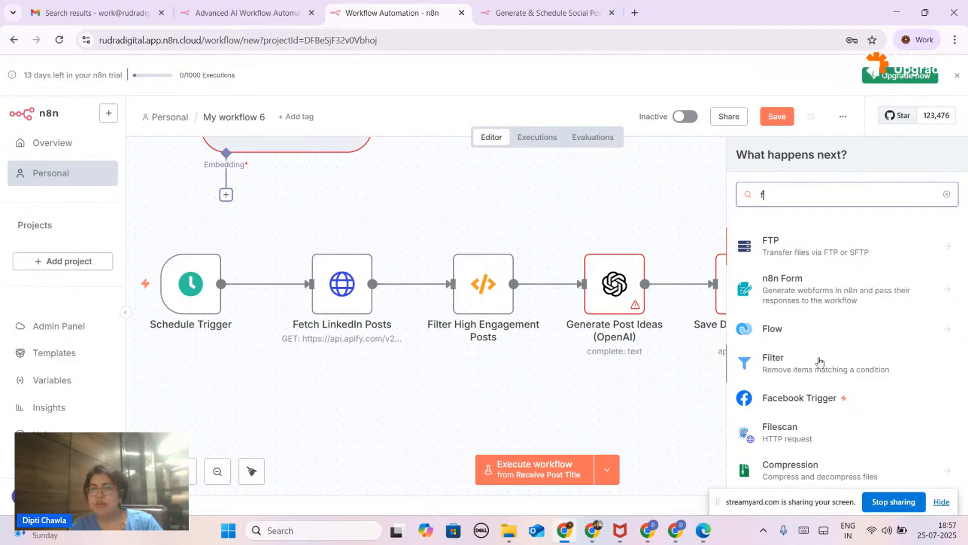
{"action": "scroll", "coordinate": [827, 361], "scroll_direction": "down", "scroll_amount": 4}
{"action": "scroll", "coordinate": [819, 373], "scroll_direction": "down", "scroll_amount": 6}
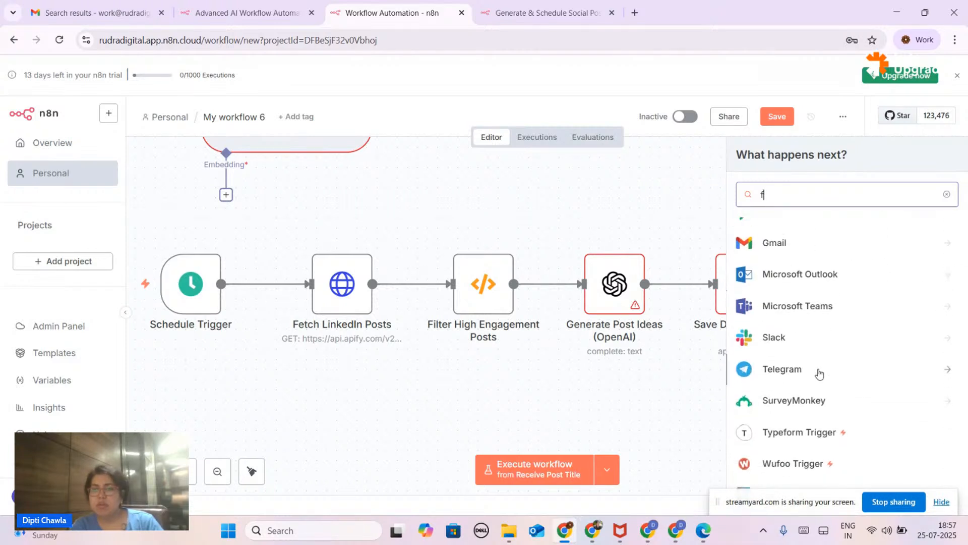
{"action": "scroll", "coordinate": [819, 373], "scroll_direction": "down", "scroll_amount": 2}
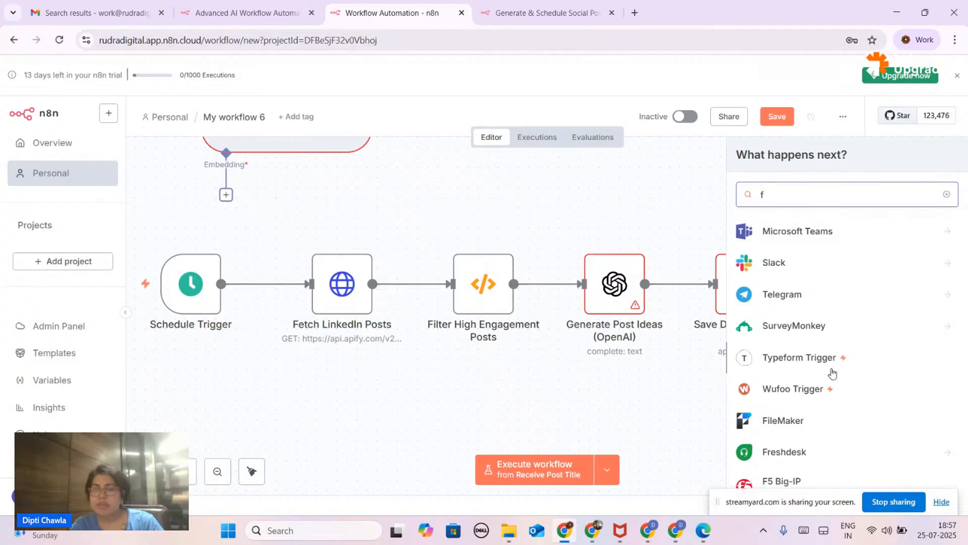
{"action": "left_click", "coordinate": [619, 401]}
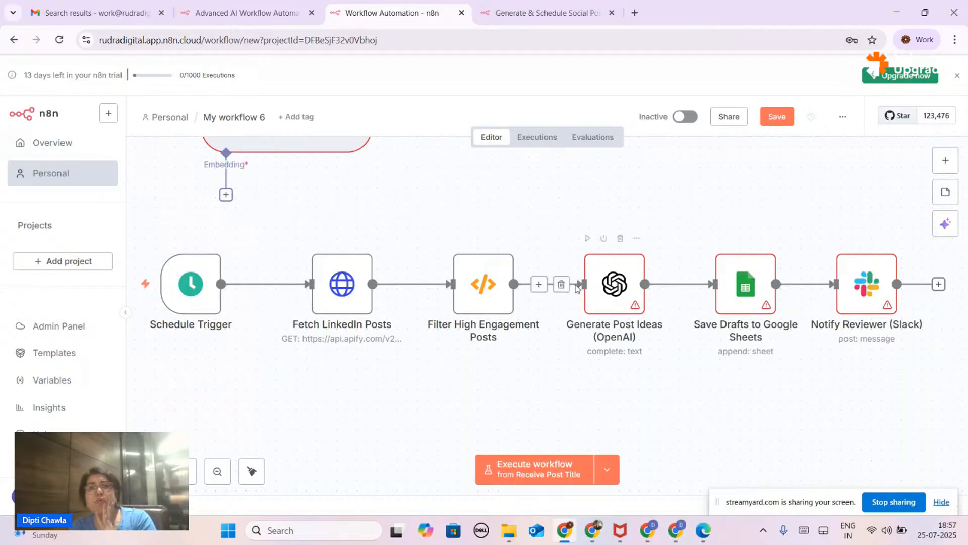
- Review the end of the lower chain and the whole upper branch from Receive Post Title to Show Confirmation
{"action": "scroll", "coordinate": [621, 307], "scroll_direction": "right", "scroll_amount": 3}
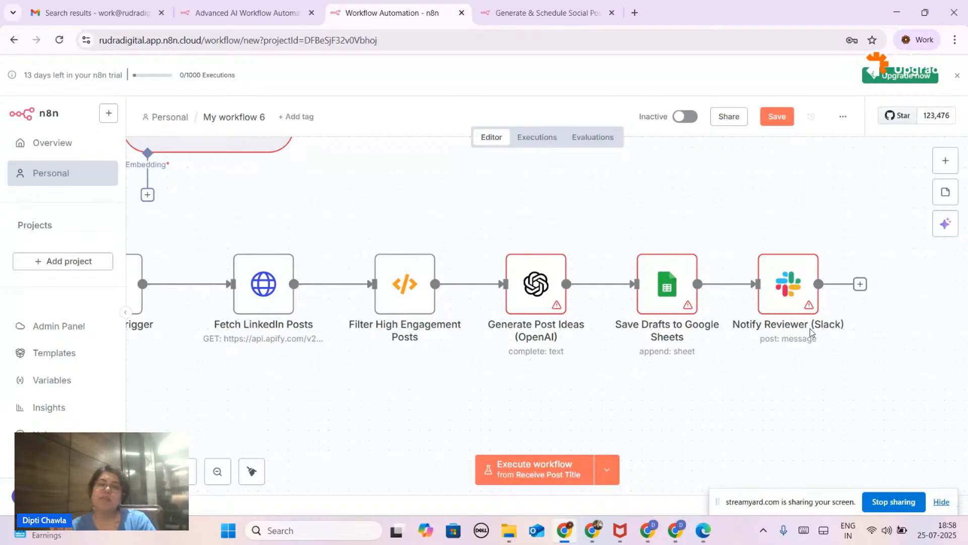
{"action": "scroll", "coordinate": [761, 307], "scroll_direction": "down", "scroll_amount": 3}
{"action": "scroll", "coordinate": [575, 257], "scroll_direction": "up", "scroll_amount": 5}
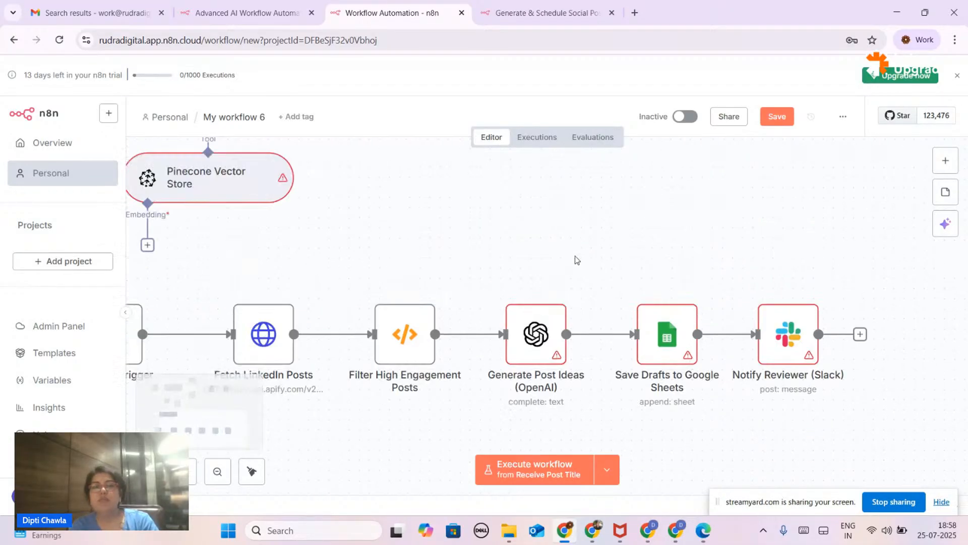
{"action": "scroll", "coordinate": [575, 255], "scroll_direction": "up", "scroll_amount": 2}
{"action": "scroll", "coordinate": [575, 256], "scroll_direction": "left", "scroll_amount": 5}
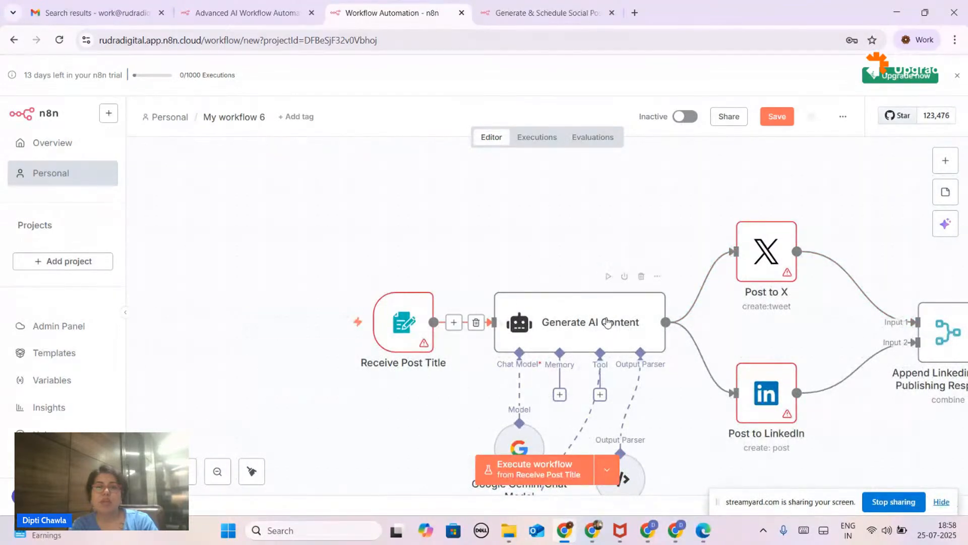
{"action": "scroll", "coordinate": [537, 319], "scroll_direction": "right", "scroll_amount": 4}
{"action": "scroll", "coordinate": [574, 337], "scroll_direction": "right", "scroll_amount": 2}
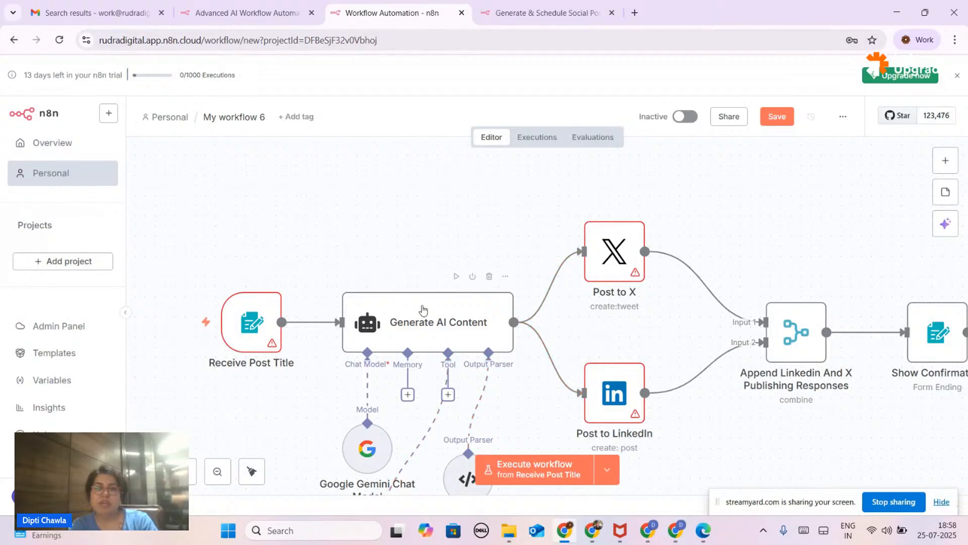
{"action": "scroll", "coordinate": [408, 353], "scroll_direction": "down", "scroll_amount": 3}
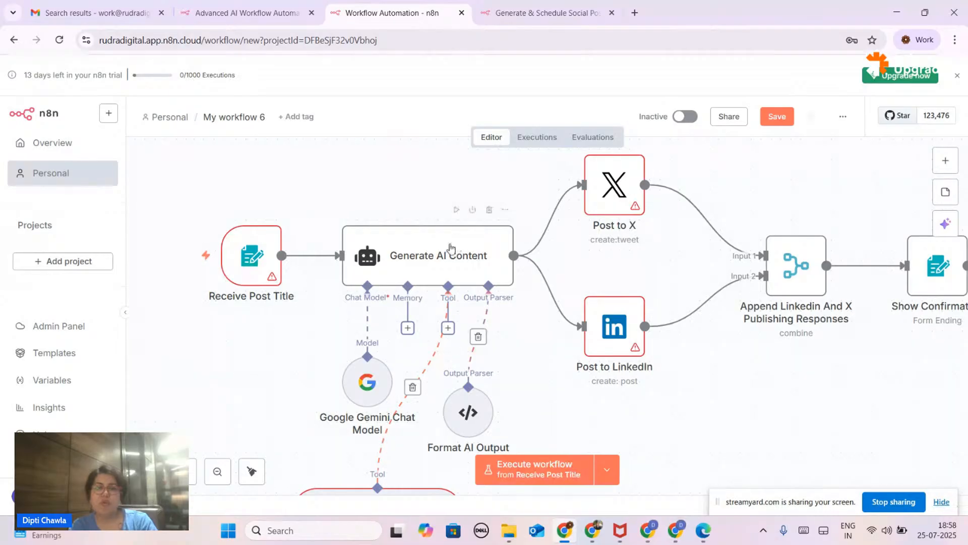
{"action": "scroll", "coordinate": [522, 367], "scroll_direction": "up", "scroll_amount": 5}
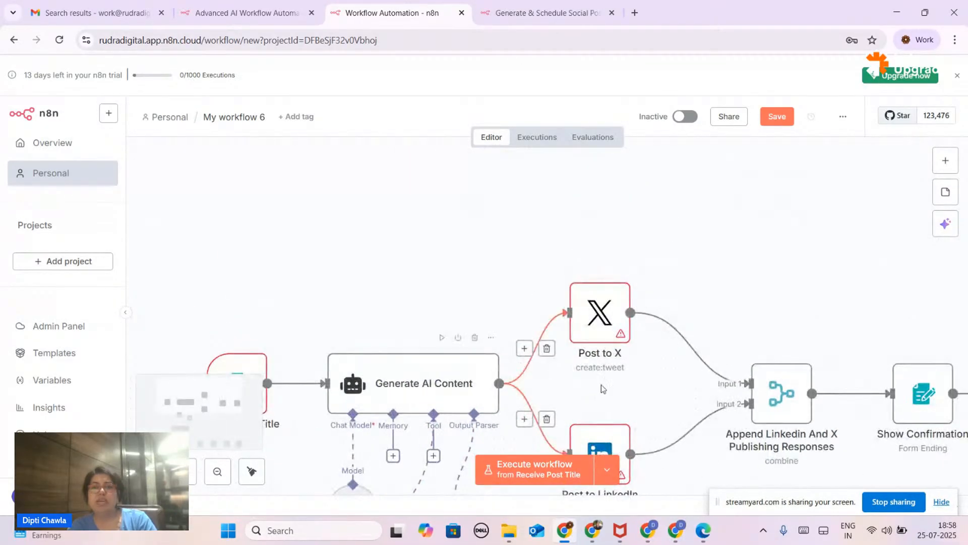
{"action": "scroll", "coordinate": [522, 367], "scroll_direction": "right", "scroll_amount": 4}
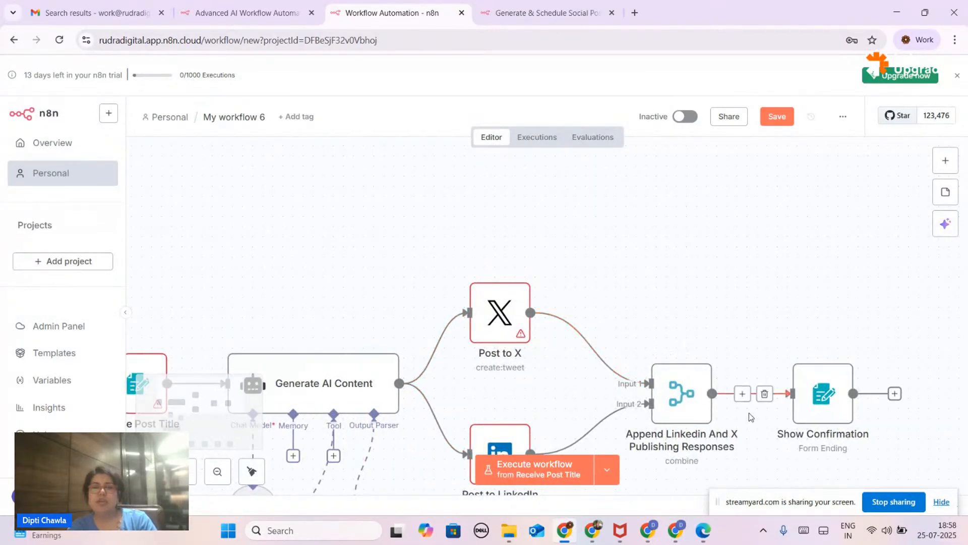
{"action": "scroll", "coordinate": [751, 416], "scroll_direction": "right", "scroll_amount": 5}
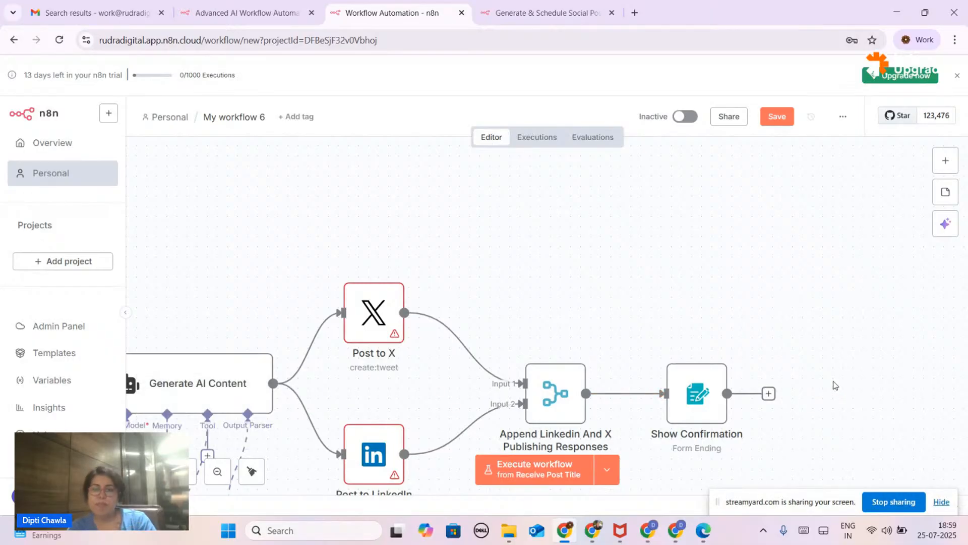
- Execute the workflow from the Receive Post Title trigger and return the view to the start of the branch
{"action": "scroll", "coordinate": [477, 311], "scroll_direction": "left", "scroll_amount": 2}
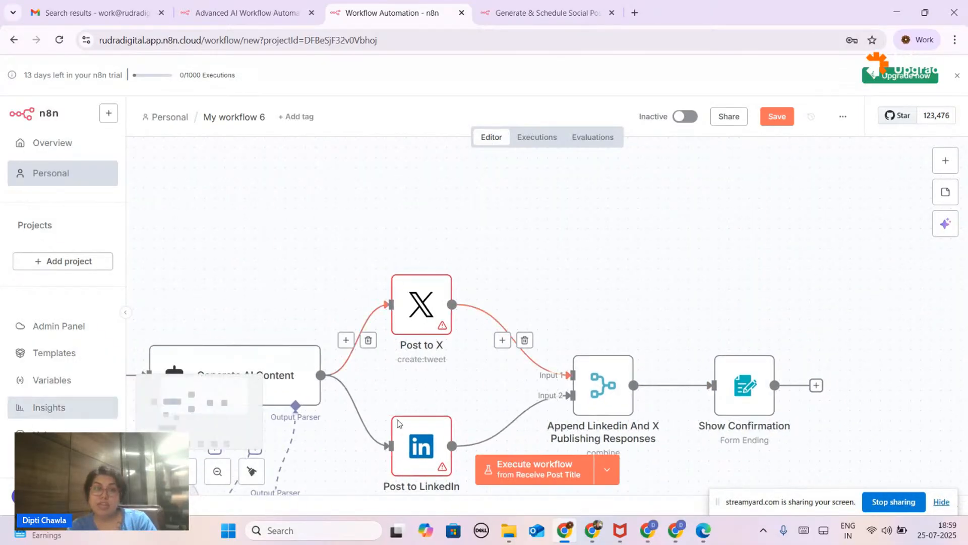
{"action": "left_click", "coordinate": [536, 475]}
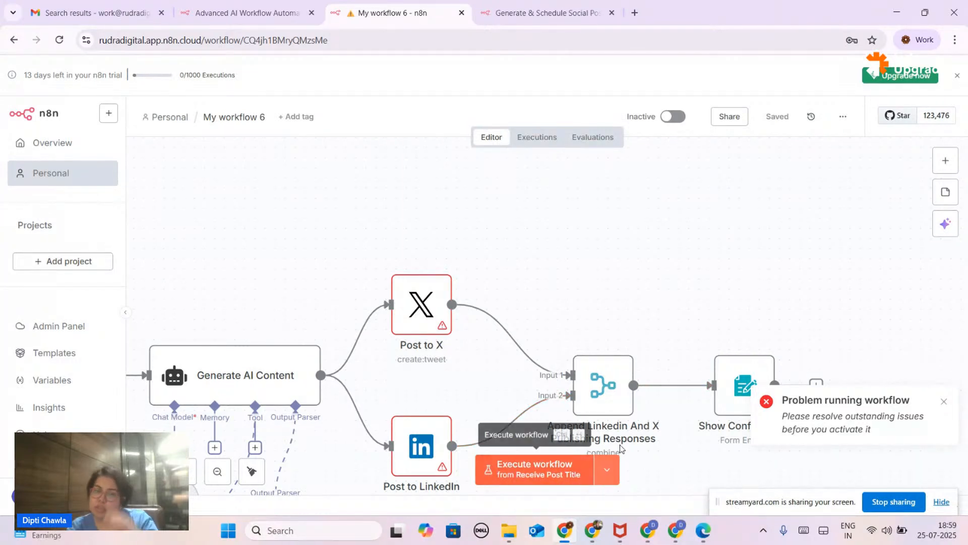
{"action": "scroll", "coordinate": [268, 376], "scroll_direction": "left", "scroll_amount": 5}
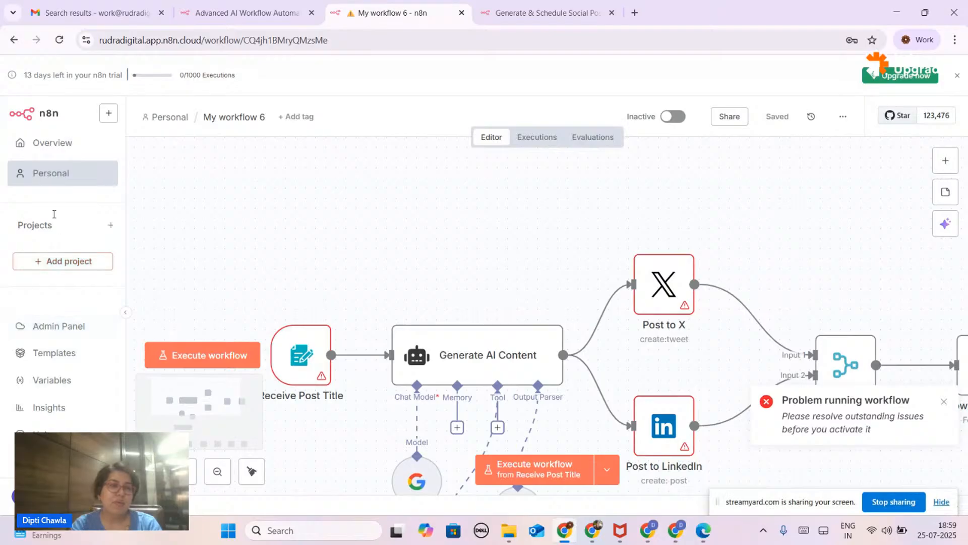
- Go to the workflow overview, dismiss the workflow error notice and look through the list of saved workflows
{"action": "left_click", "coordinate": [48, 138]}
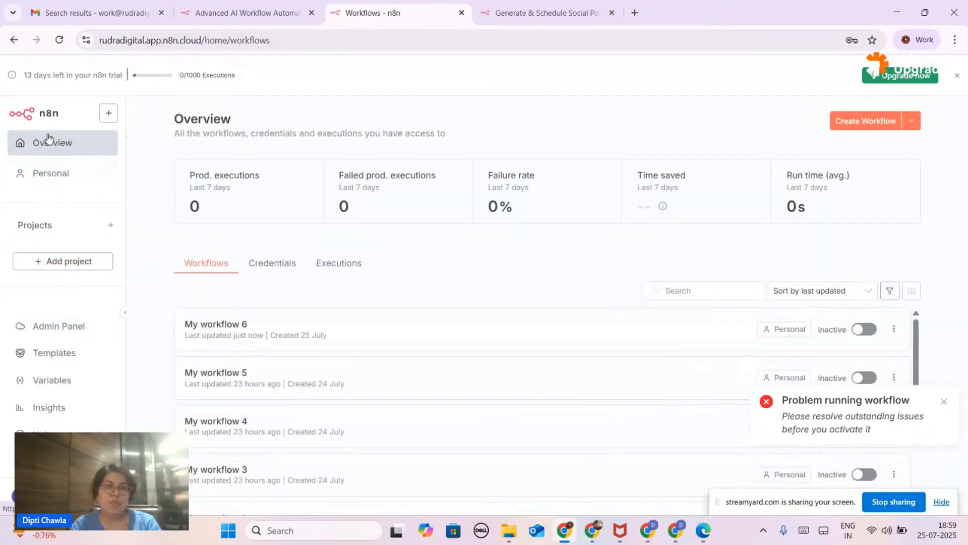
{"action": "scroll", "coordinate": [512, 371], "scroll_direction": "down", "scroll_amount": 3}
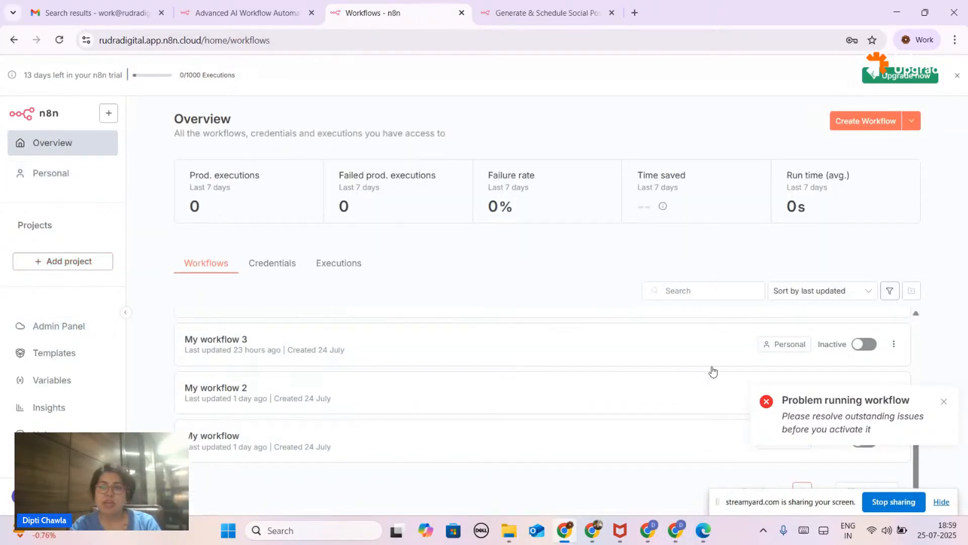
{"action": "left_click", "coordinate": [945, 403]}
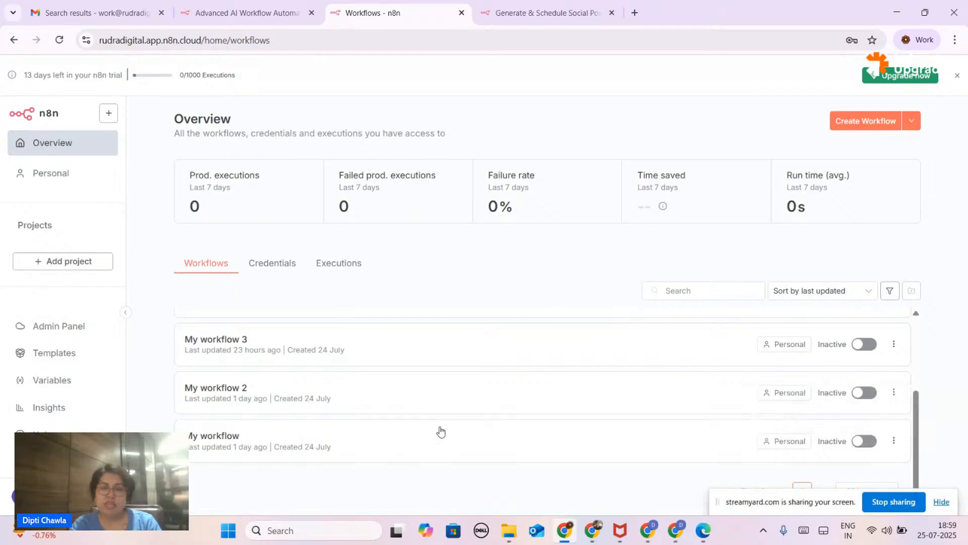
{"action": "scroll", "coordinate": [465, 415], "scroll_direction": "up", "scroll_amount": 3}
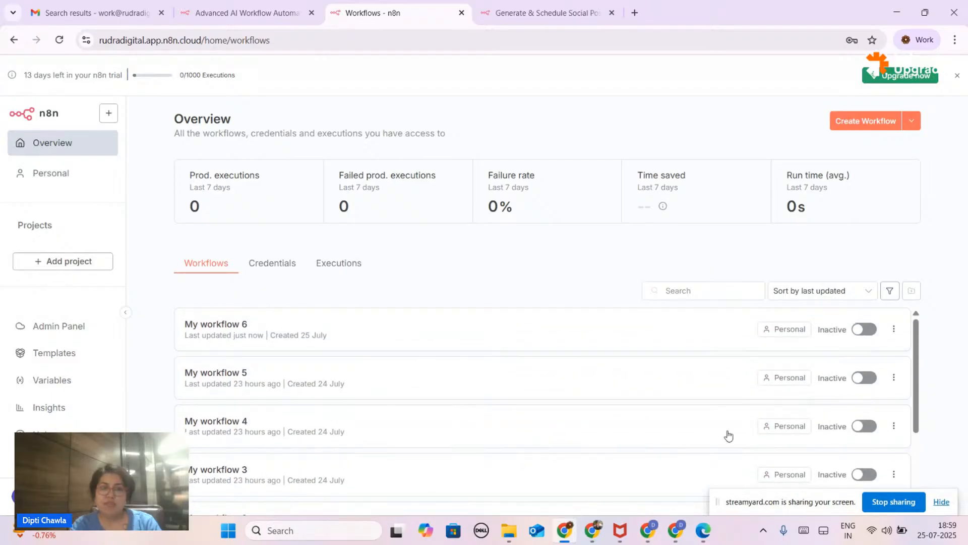
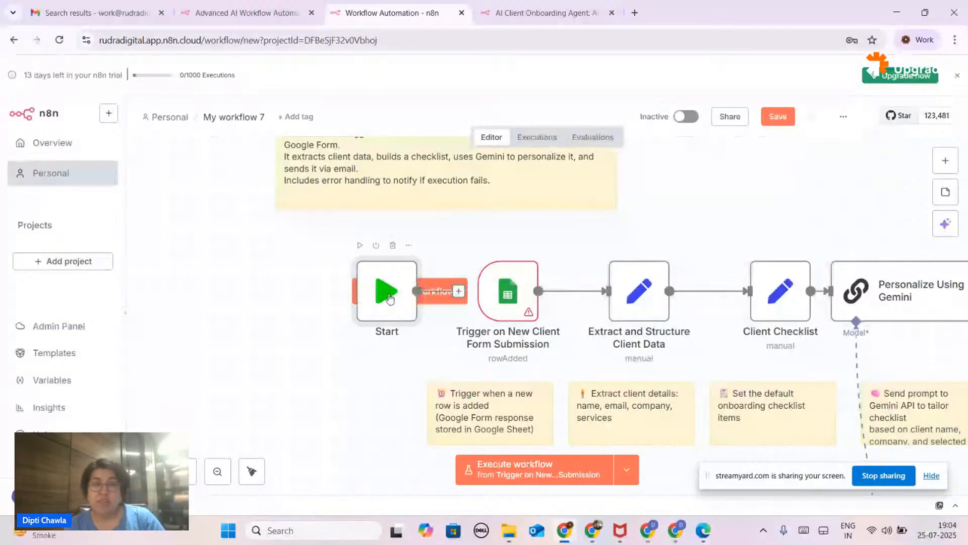
- Inspect the Start node's parameters, return to the canvas and review the Trigger on New Client Form Submission node with its note
{"action": "double_click", "coordinate": [387, 292]}
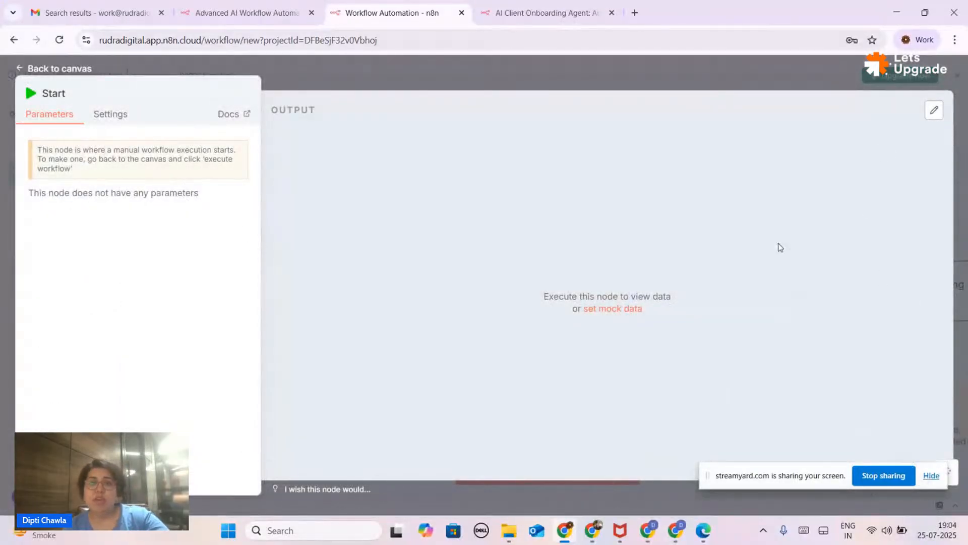
{"action": "key", "text": "Escape"}
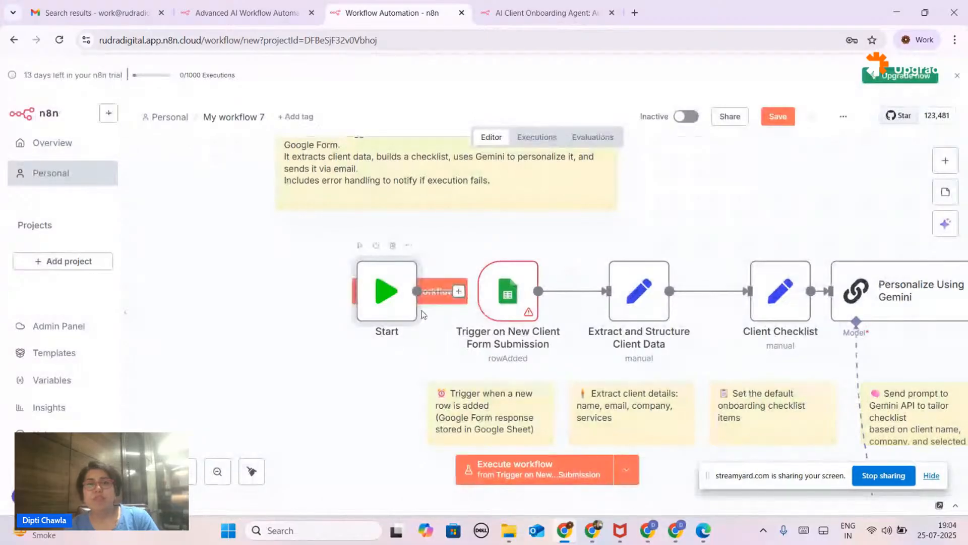
{"action": "scroll", "coordinate": [491, 318], "scroll_direction": "right", "scroll_amount": 2}
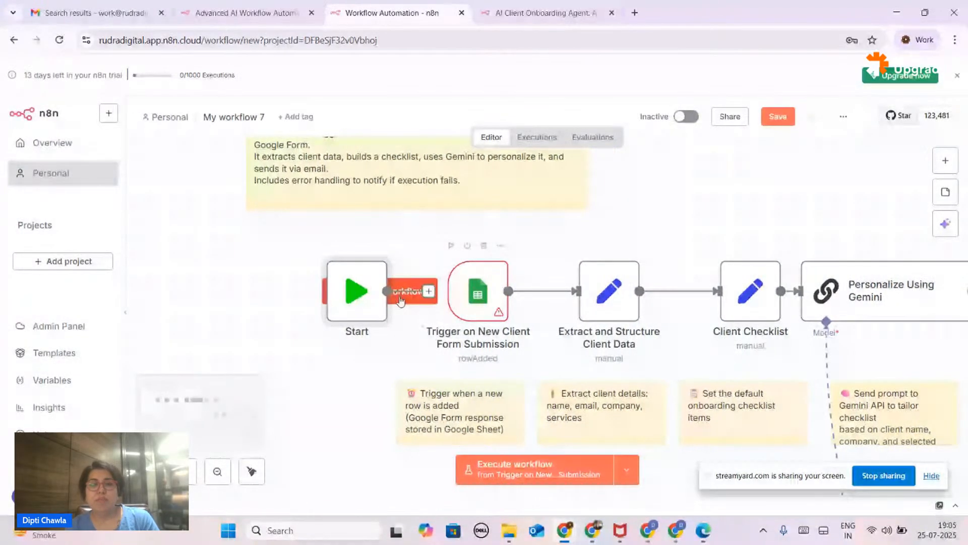
{"action": "scroll", "coordinate": [464, 299], "scroll_direction": "down", "scroll_amount": 1}
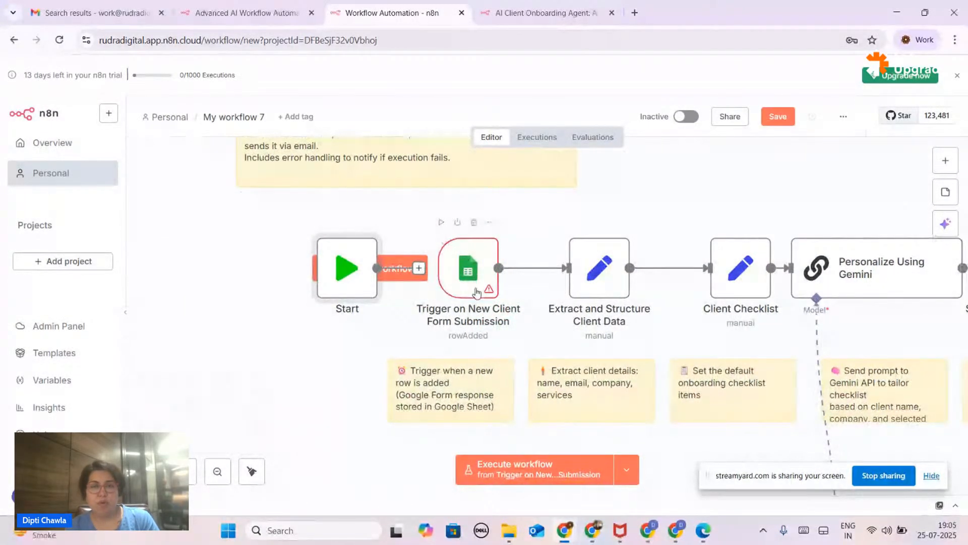
{"action": "scroll", "coordinate": [471, 246], "scroll_direction": "down", "scroll_amount": 1}
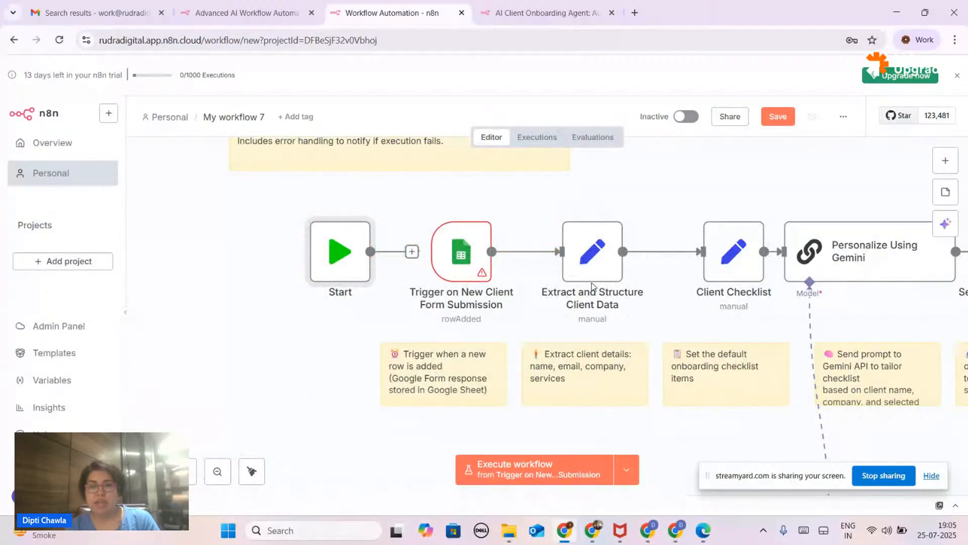
{"action": "scroll", "coordinate": [424, 351], "scroll_direction": "down", "scroll_amount": 1}
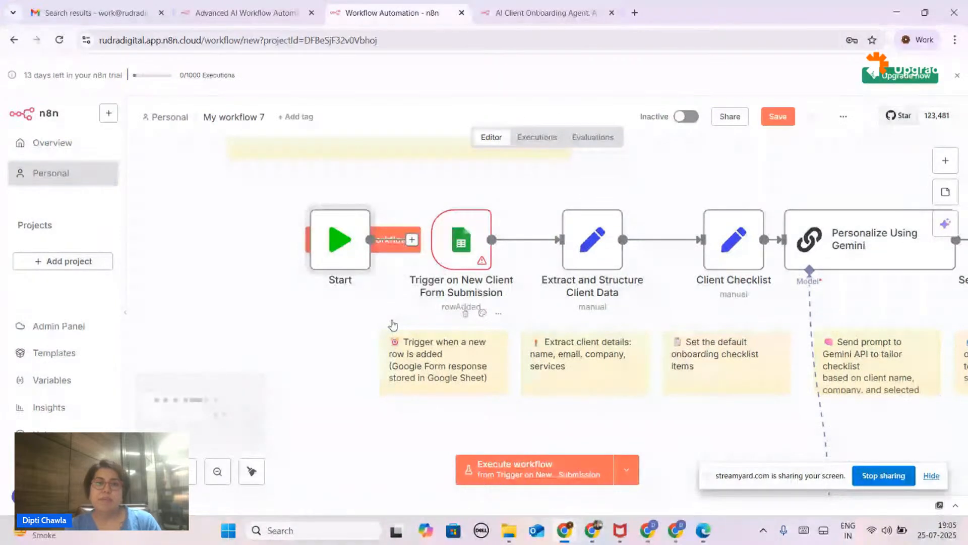
{"action": "scroll", "coordinate": [391, 327], "scroll_direction": "up", "scroll_amount": 1}
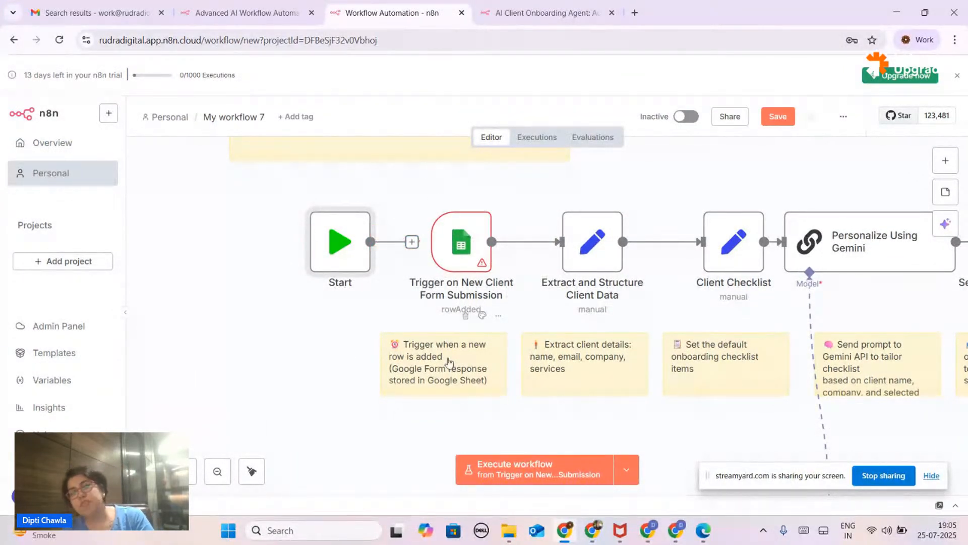
{"action": "mouse_move", "coordinate": [460, 246]}
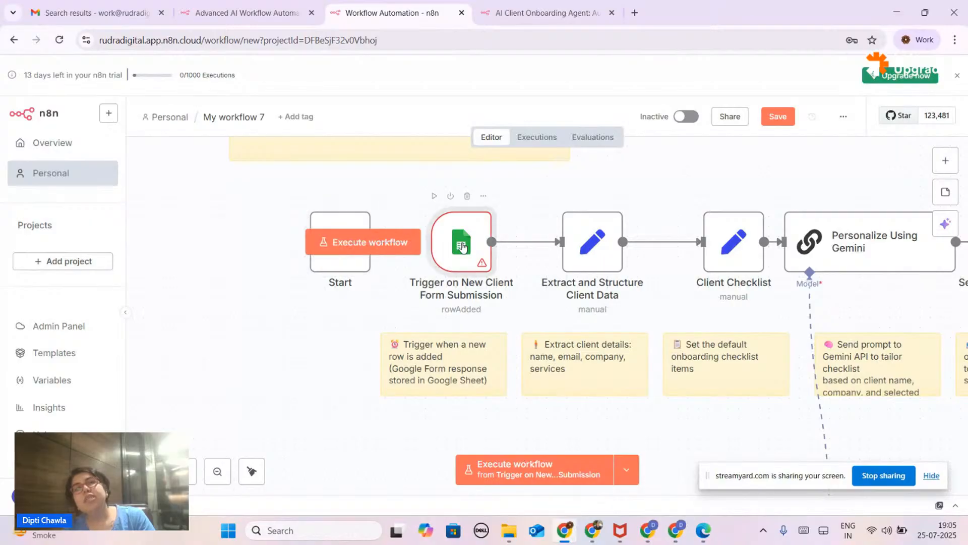
- Search the available nodes for "google" and browse the matching Google nodes
{"action": "left_click", "coordinate": [953, 161]}
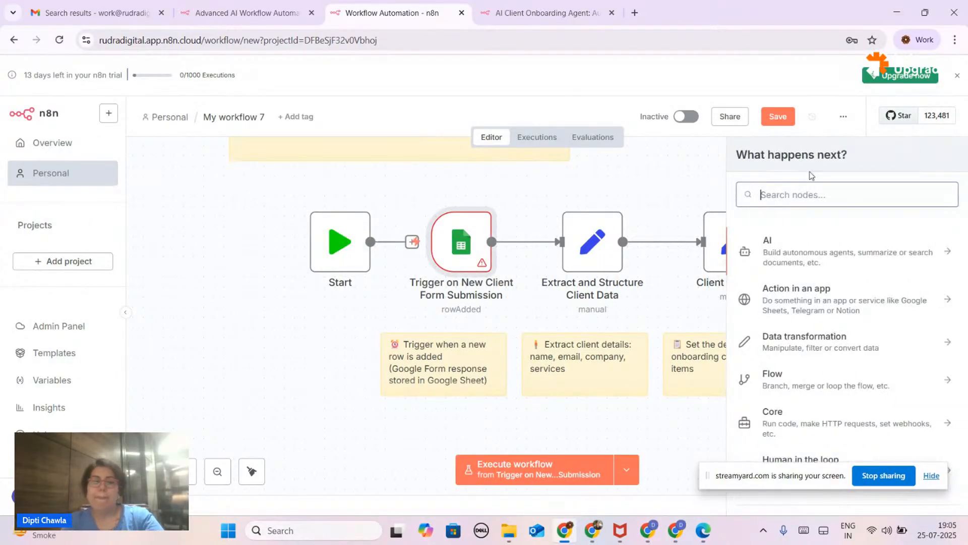
{"action": "type", "text": "goo"}
{"action": "key", "text": "BackSpace"}
{"action": "key", "text": "BackSpace"}
{"action": "key", "text": "BackSpace"}
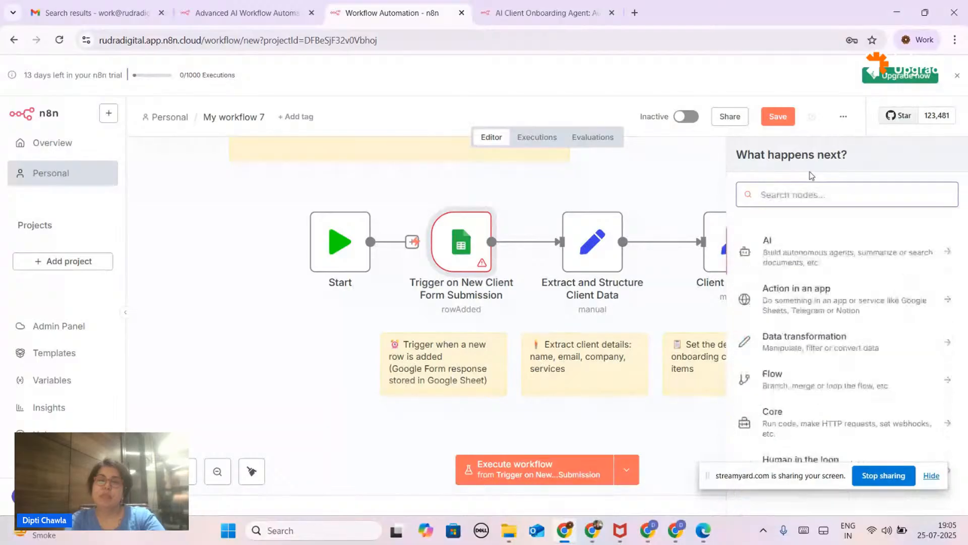
{"action": "type", "text": "o"}
{"action": "key", "text": "BackSpace"}
{"action": "type", "text": "google"}
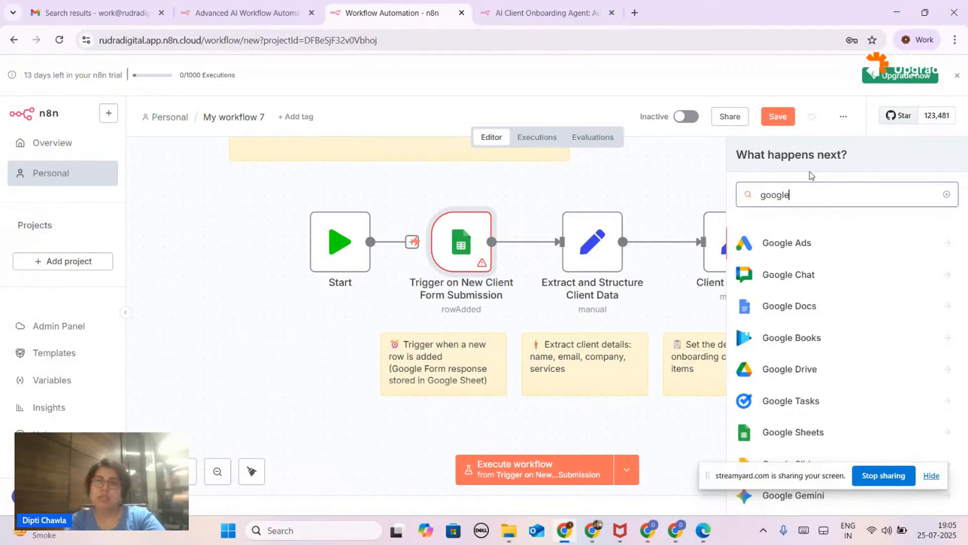
{"action": "scroll", "coordinate": [796, 432], "scroll_direction": "down", "scroll_amount": 4}
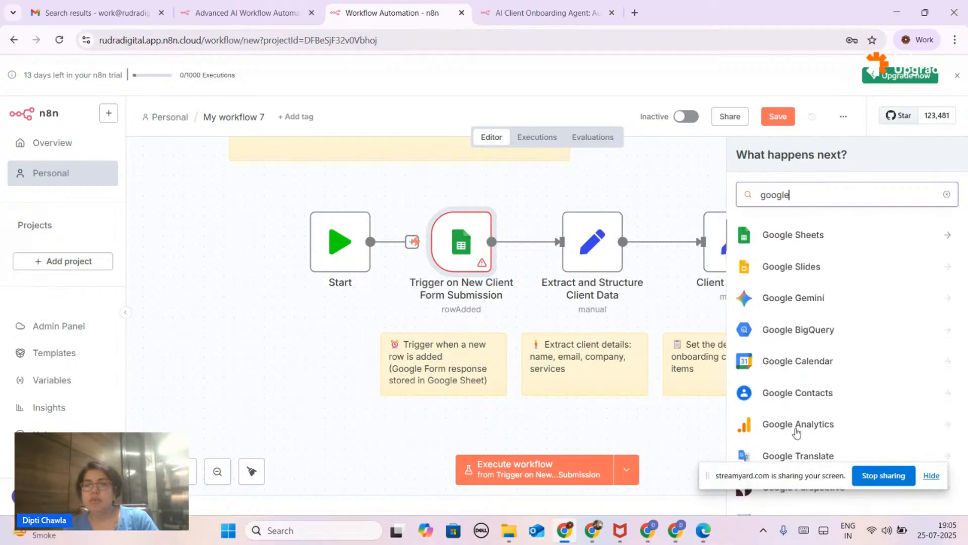
{"action": "scroll", "coordinate": [796, 432], "scroll_direction": "up", "scroll_amount": 2}
{"action": "scroll", "coordinate": [797, 432], "scroll_direction": "down", "scroll_amount": 10}
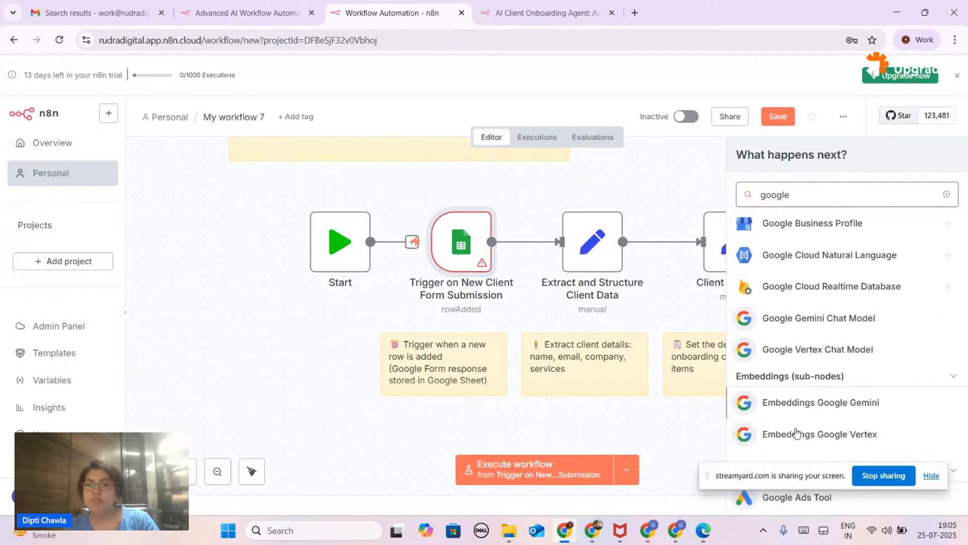
- Search the nodes for "google form", return to browsing the "google" matches and close the node list without adding any
{"action": "type", "text": "le form"}
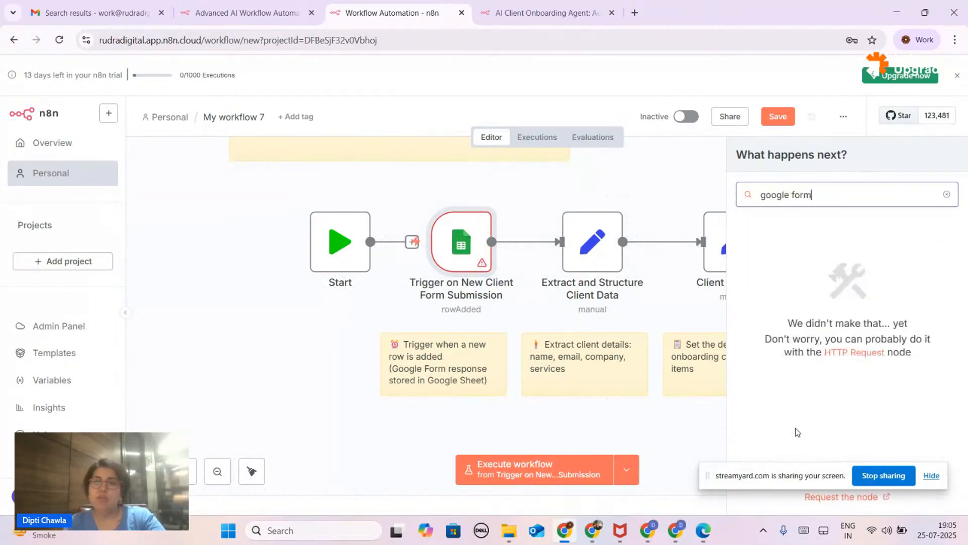
{"action": "key", "text": "BackSpace"}
{"action": "key", "text": "BackSpace"}
{"action": "key", "text": "BackSpace"}
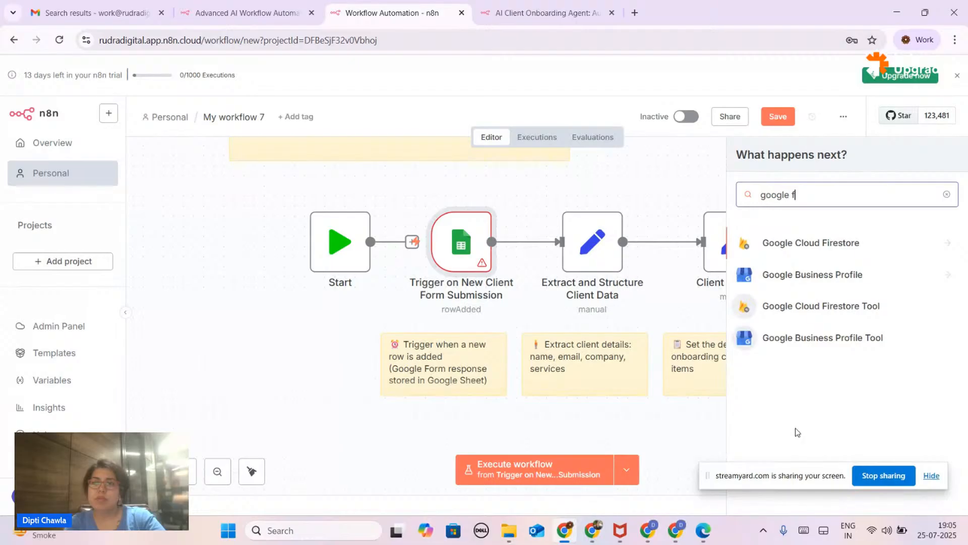
{"action": "key", "text": "BackSpace"}
{"action": "key", "text": "BackSpace"}
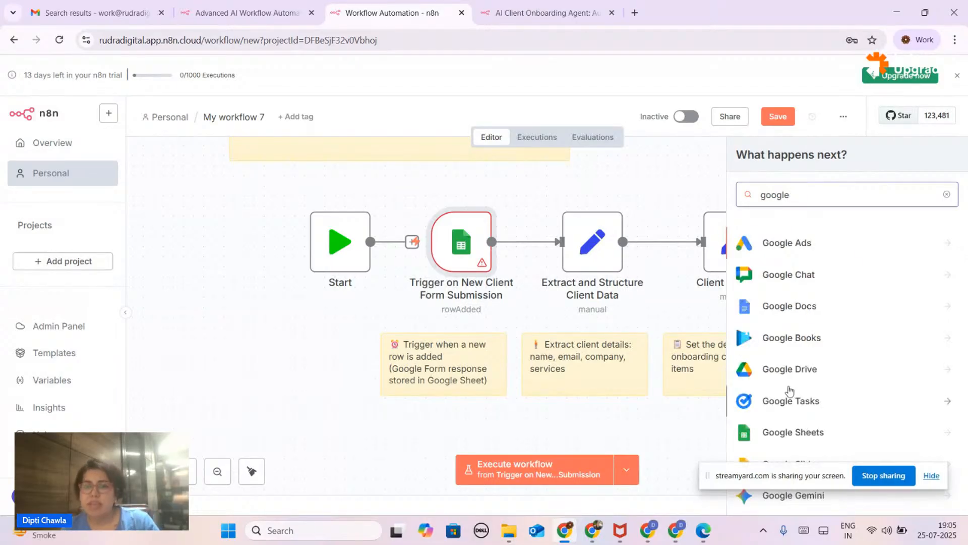
{"action": "scroll", "coordinate": [804, 398], "scroll_direction": "down", "scroll_amount": 2}
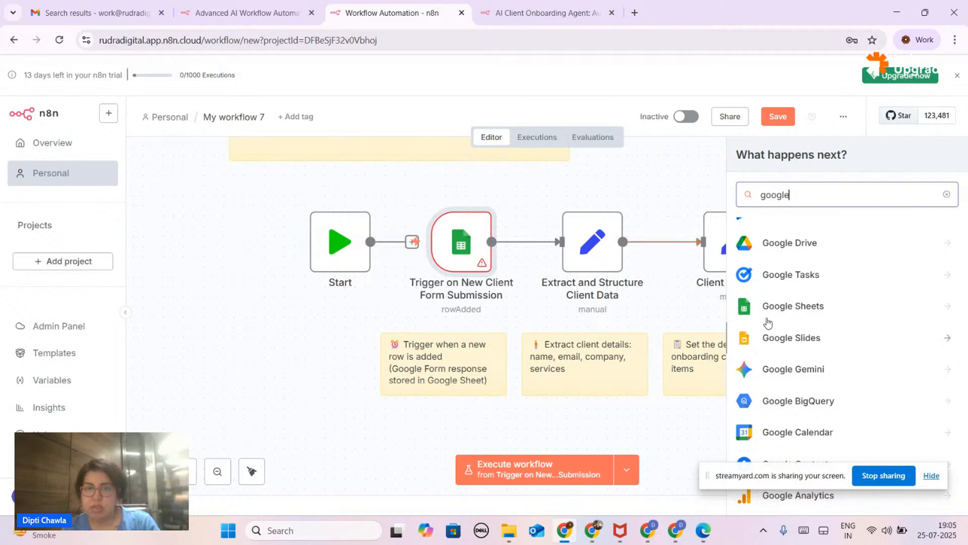
{"action": "left_click", "coordinate": [673, 192]}
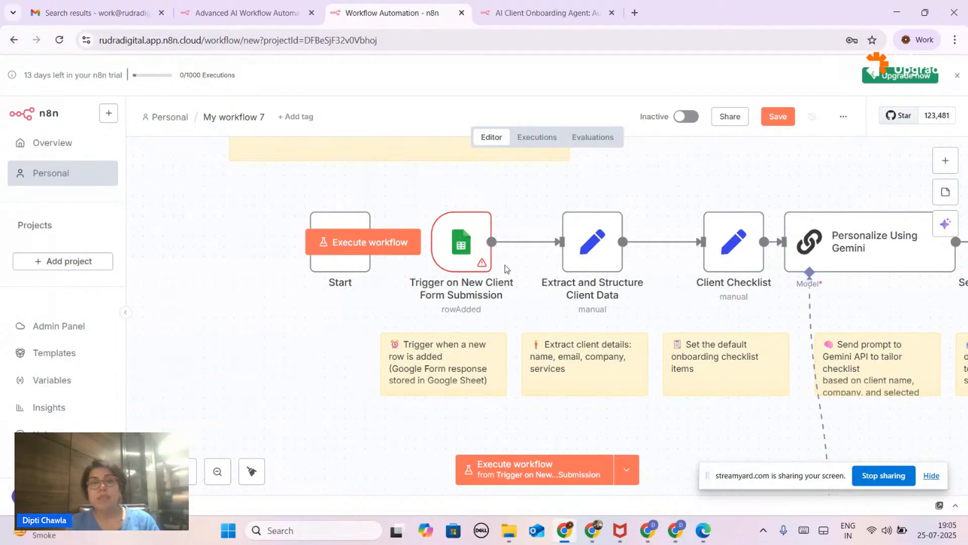
- Review the chain from Extract and Structure Client Data through Client Checklist, Personalize Using Gemini and Send Email to Client to Execution Completed
{"action": "scroll", "coordinate": [504, 264], "scroll_direction": "down", "scroll_amount": 1}
{"action": "scroll", "coordinate": [554, 271], "scroll_direction": "right", "scroll_amount": 3}
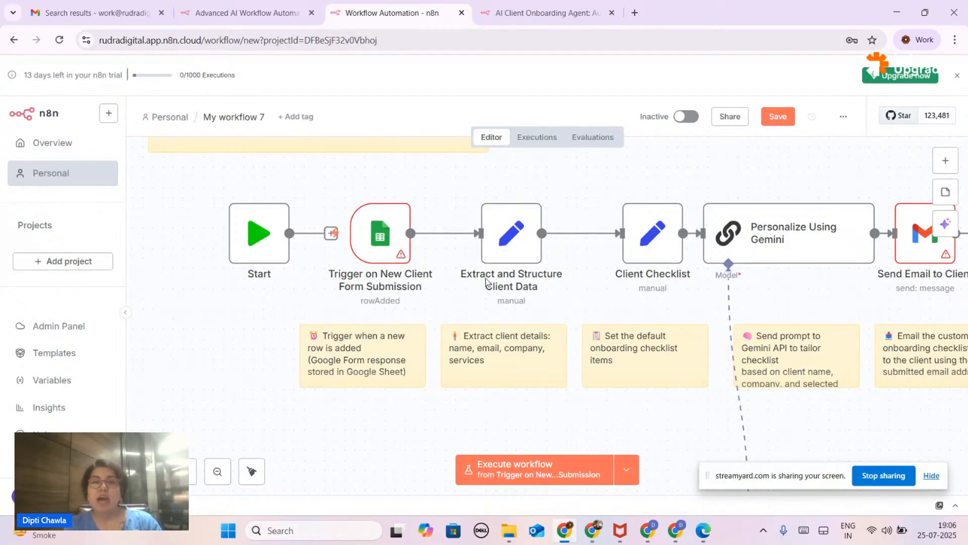
{"action": "scroll", "coordinate": [508, 317], "scroll_direction": "right", "scroll_amount": 4}
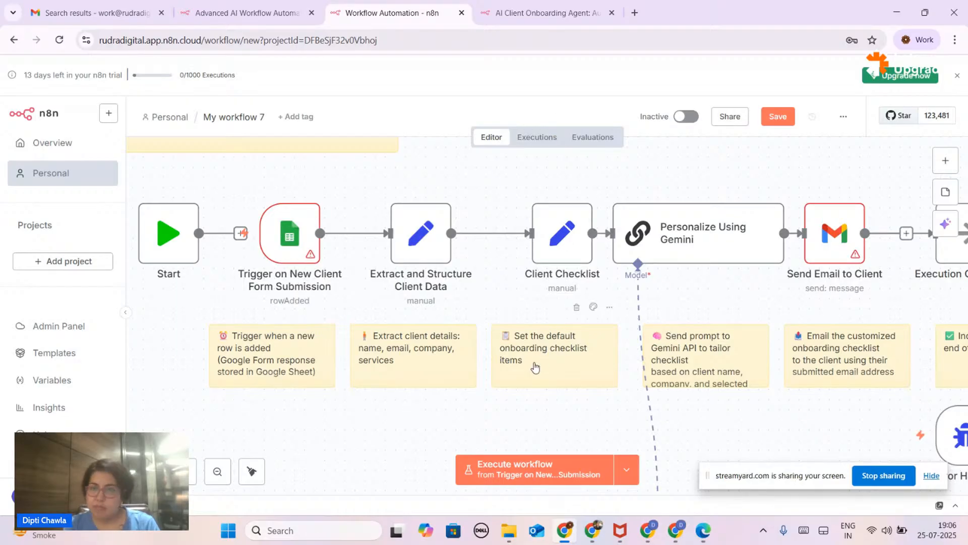
{"action": "scroll", "coordinate": [535, 366], "scroll_direction": "right", "scroll_amount": 4}
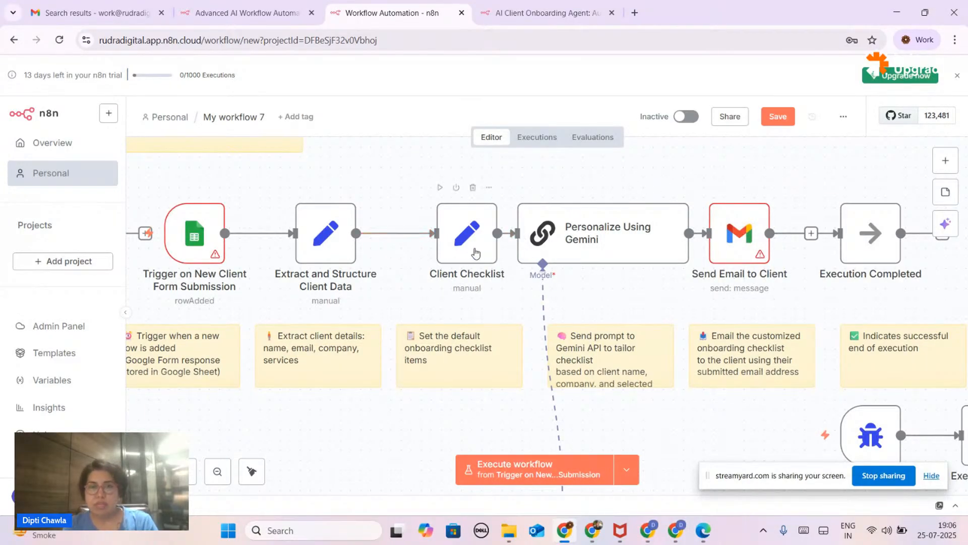
{"action": "scroll", "coordinate": [561, 244], "scroll_direction": "right", "scroll_amount": 2}
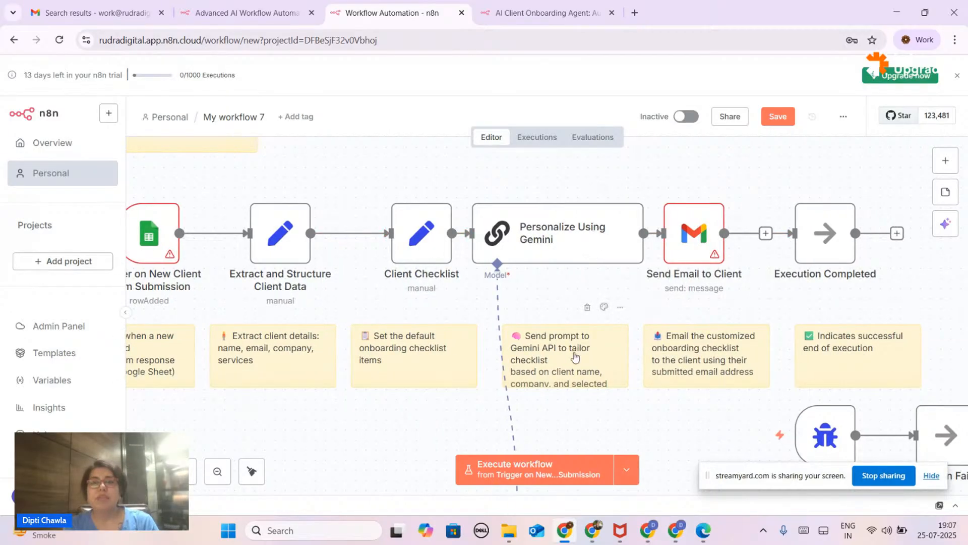
{"action": "scroll", "coordinate": [575, 356], "scroll_direction": "down", "scroll_amount": 1}
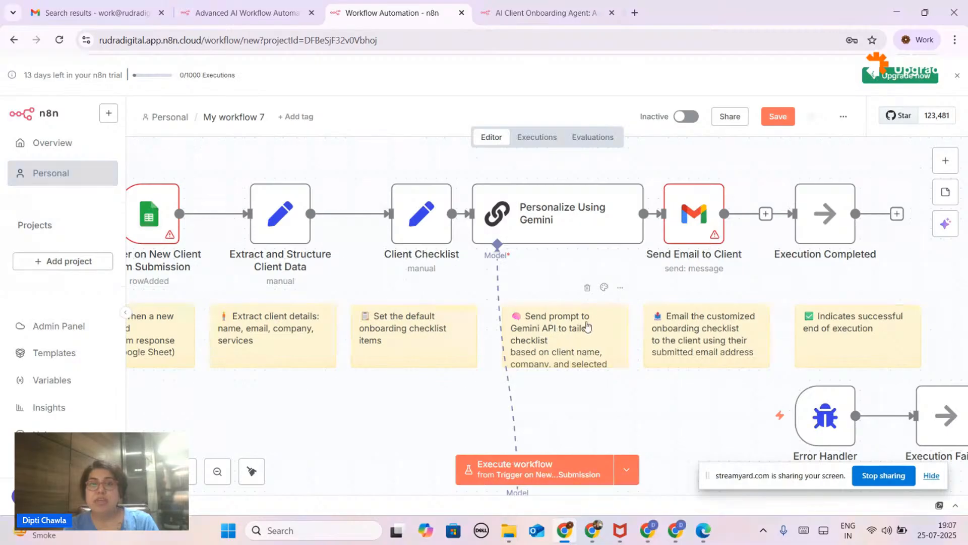
- Inspect the Personalize Using Gemini node's prompt source options, prompt text and remaining parameters, and return to the canvas
{"action": "double_click", "coordinate": [543, 201]}
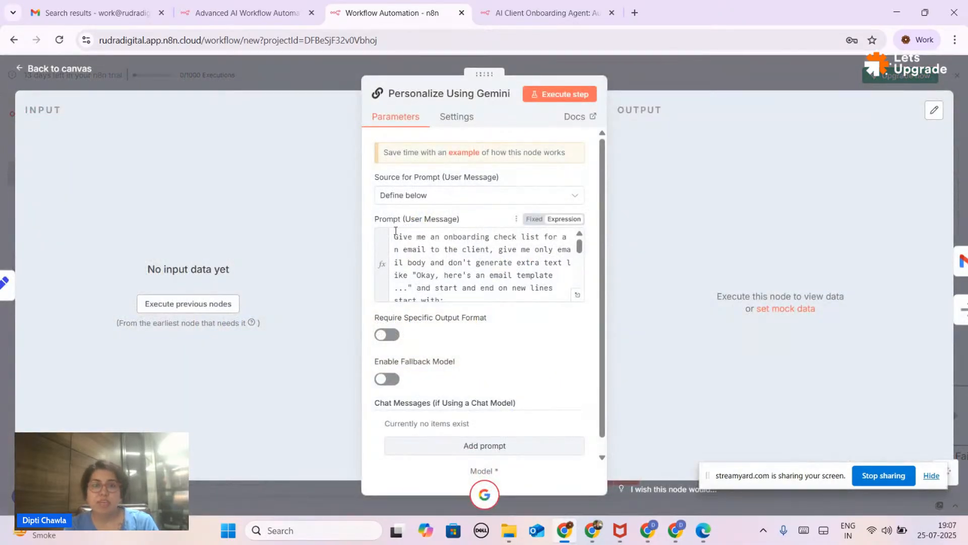
{"action": "left_click", "coordinate": [408, 196]}
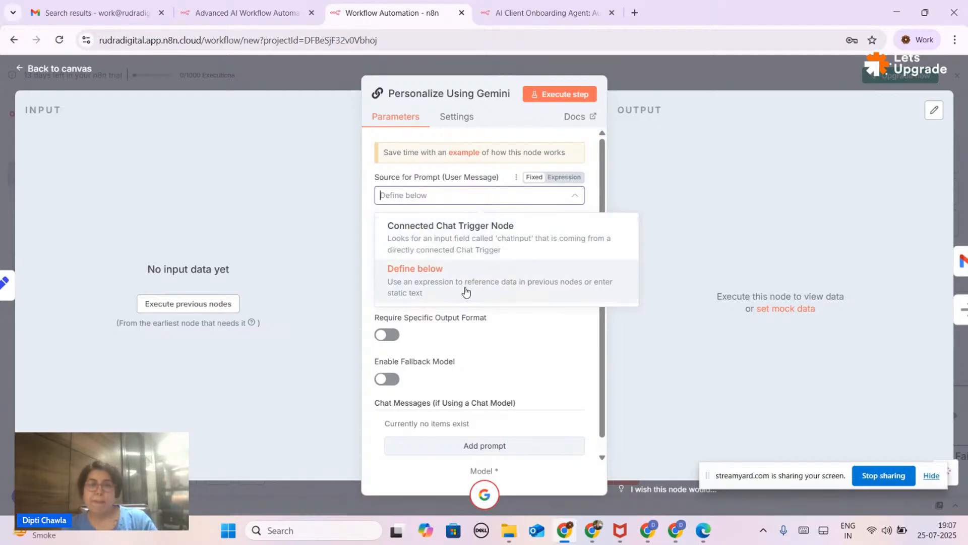
{"action": "left_click", "coordinate": [554, 348]}
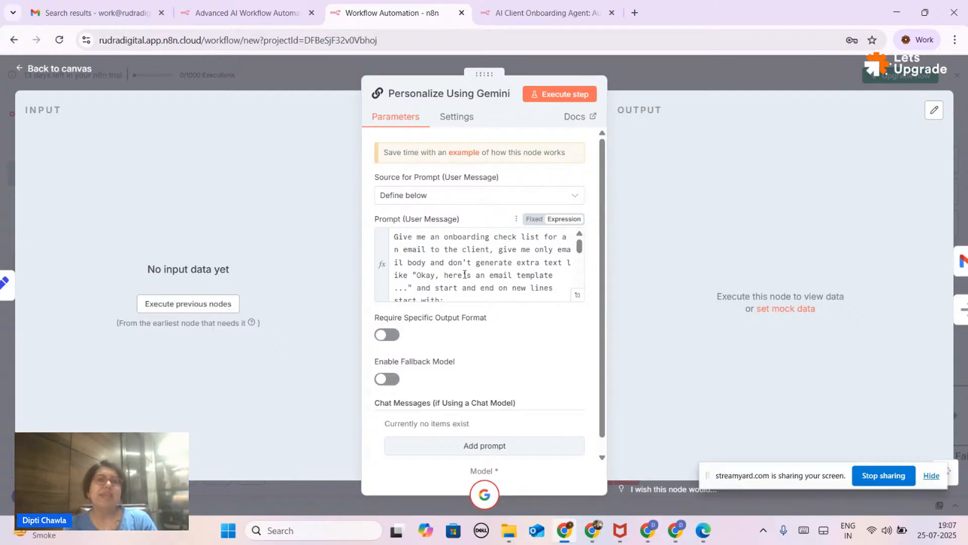
{"action": "scroll", "coordinate": [465, 275], "scroll_direction": "down", "scroll_amount": 1}
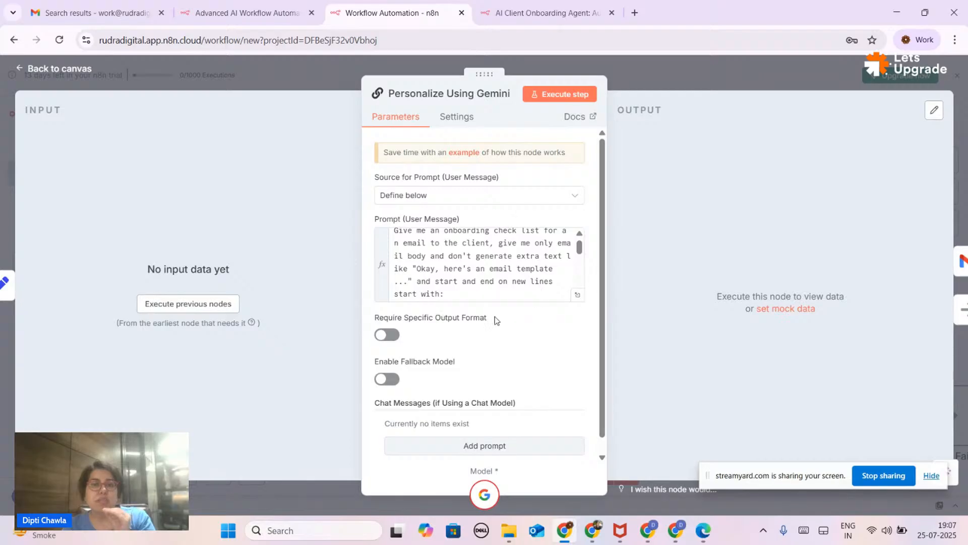
{"action": "scroll", "coordinate": [495, 319], "scroll_direction": "down", "scroll_amount": 1}
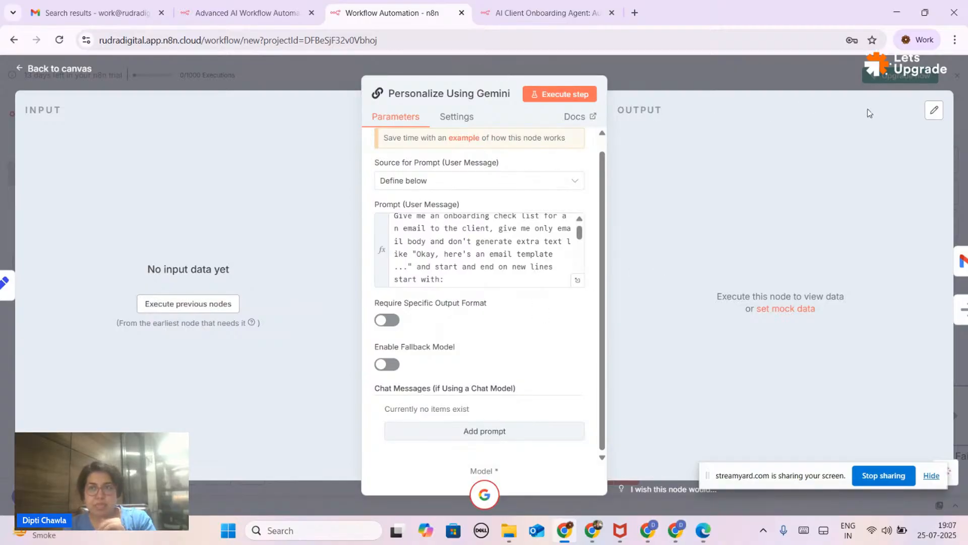
{"action": "left_click", "coordinate": [767, 84]}
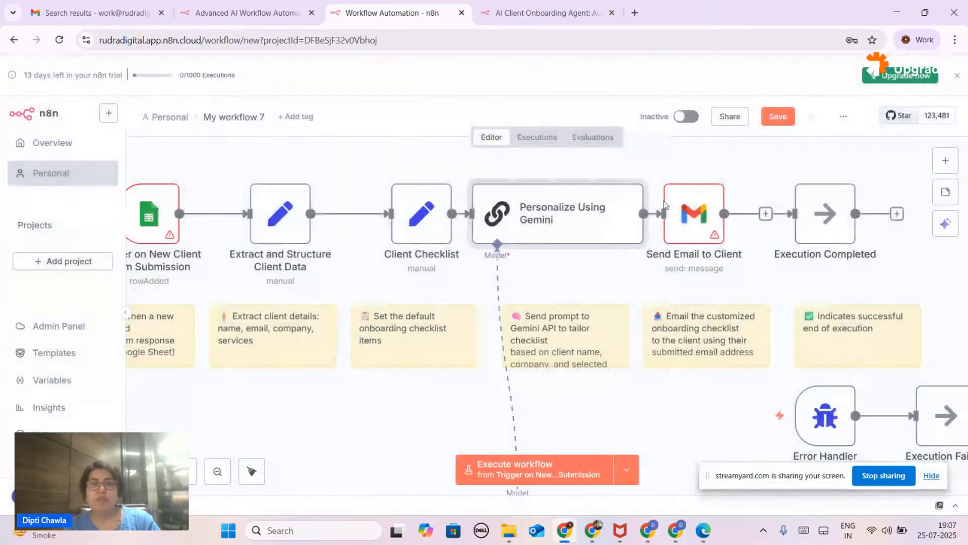
{"action": "double_click", "coordinate": [546, 237]}
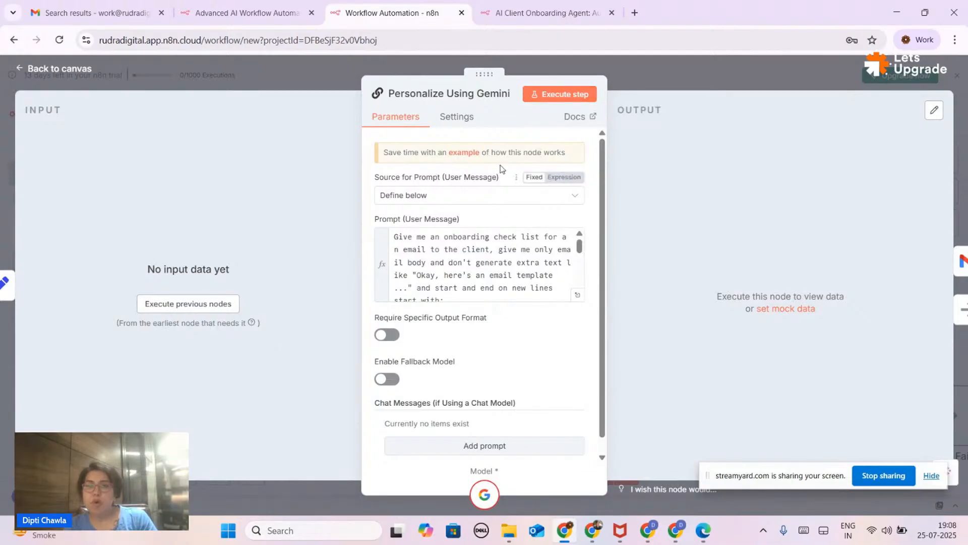
{"action": "mouse_move", "coordinate": [203, 323]}
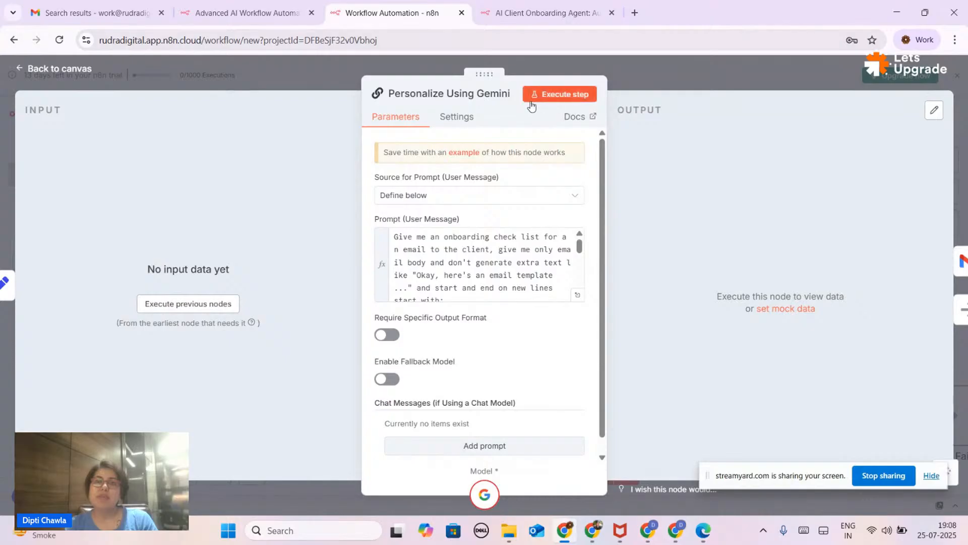
{"action": "left_click", "coordinate": [702, 66]}
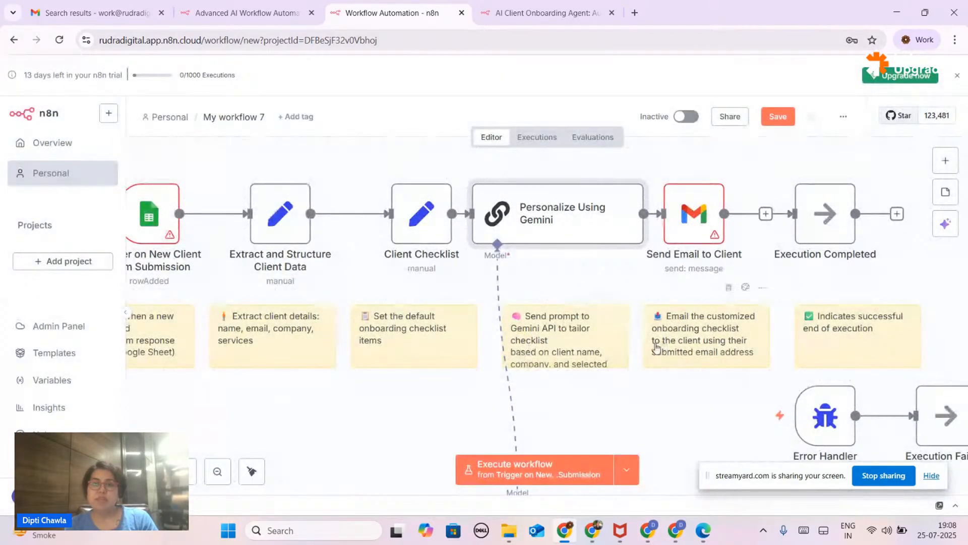
- Open the Send Email to Client node and examine its credential, resource and operation choices and its recipient expression
{"action": "scroll", "coordinate": [655, 345], "scroll_direction": "right", "scroll_amount": 3}
{"action": "scroll", "coordinate": [655, 343], "scroll_direction": "right", "scroll_amount": 2}
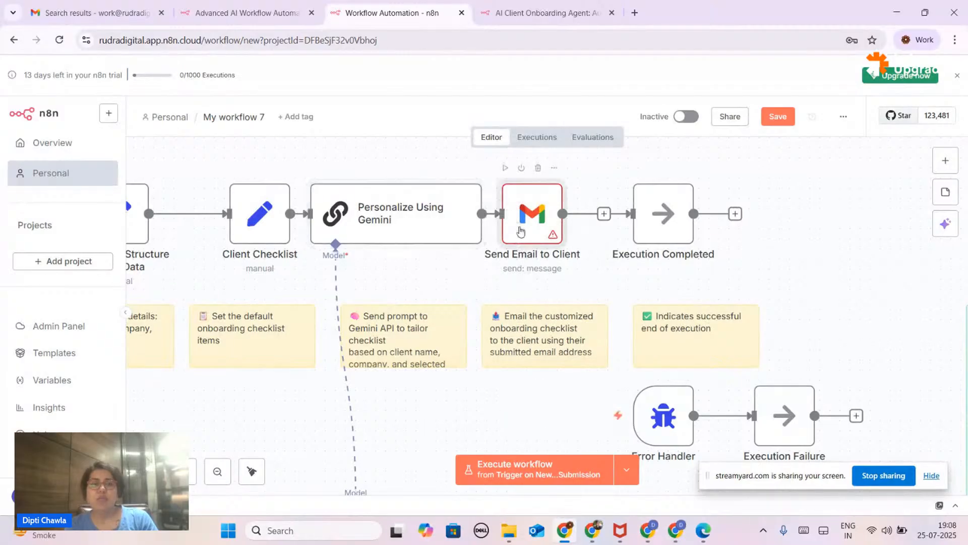
{"action": "double_click", "coordinate": [547, 229]}
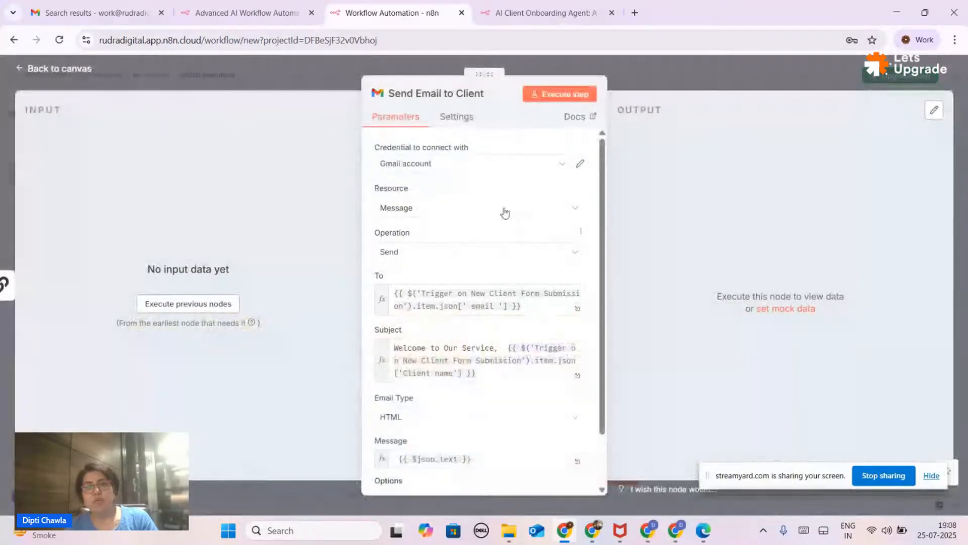
{"action": "left_click", "coordinate": [427, 167]}
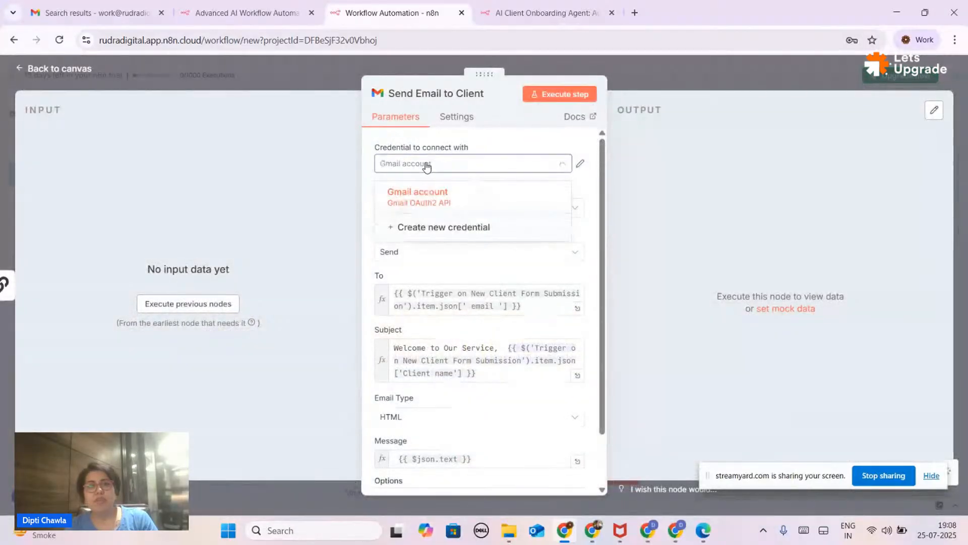
{"action": "left_click", "coordinate": [507, 138]}
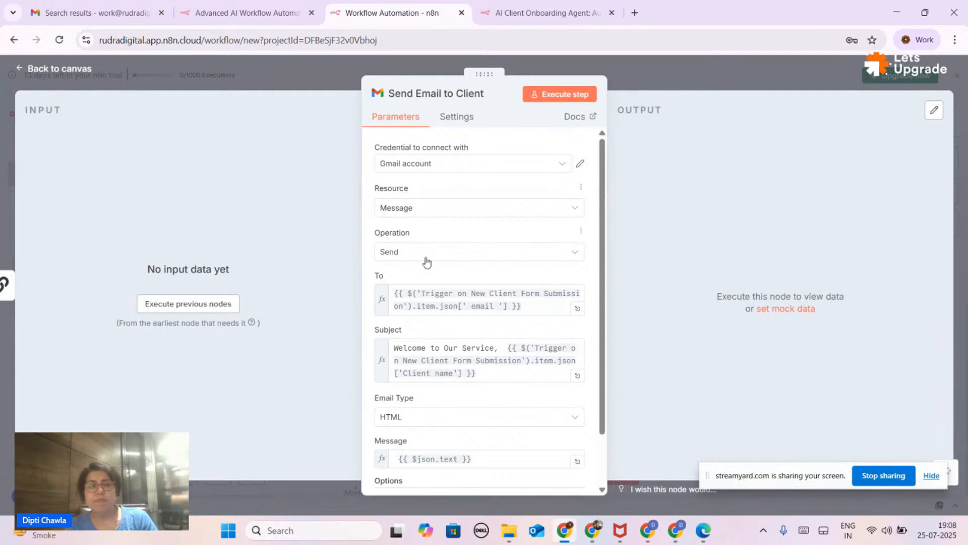
{"action": "scroll", "coordinate": [444, 258], "scroll_direction": "down", "scroll_amount": 1}
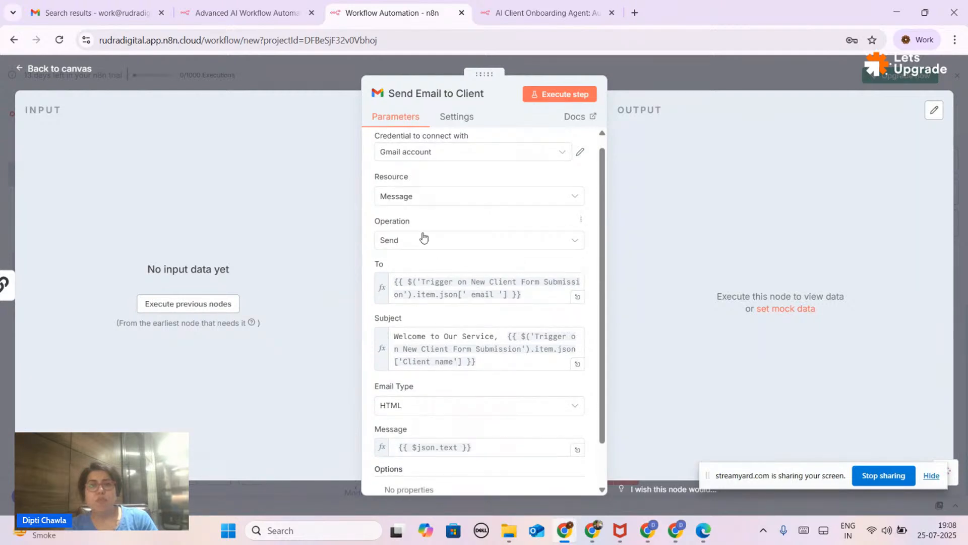
{"action": "left_click", "coordinate": [423, 241]}
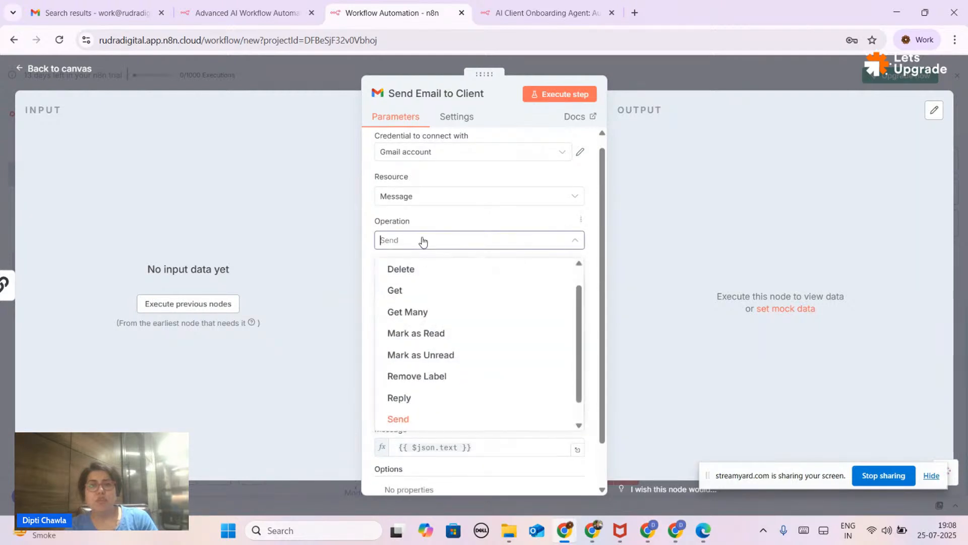
{"action": "left_click", "coordinate": [401, 198]}
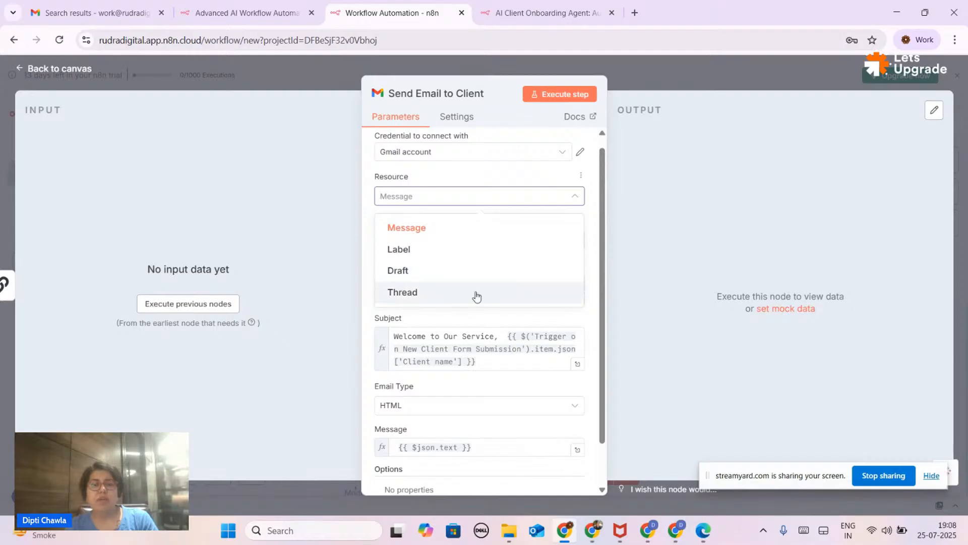
{"action": "left_click", "coordinate": [453, 174]}
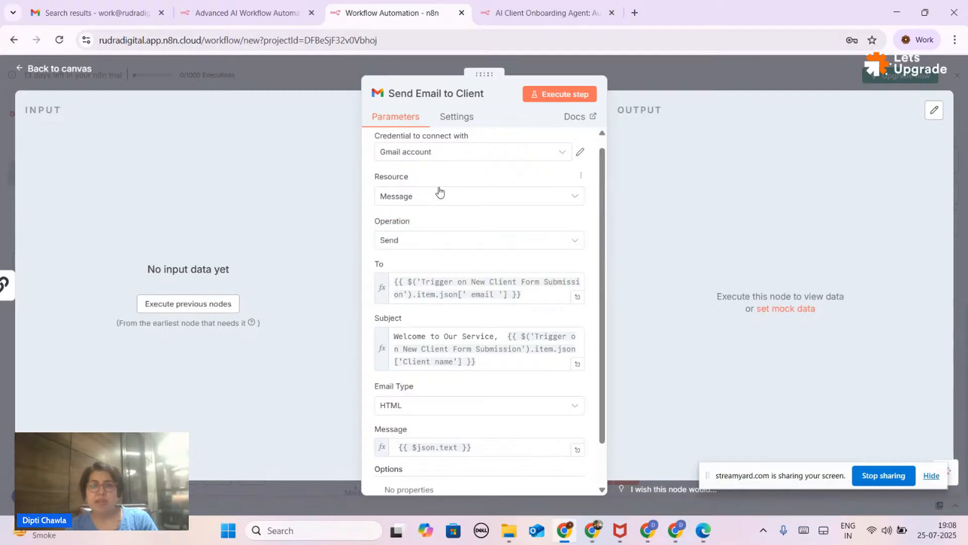
{"action": "left_click", "coordinate": [395, 240]}
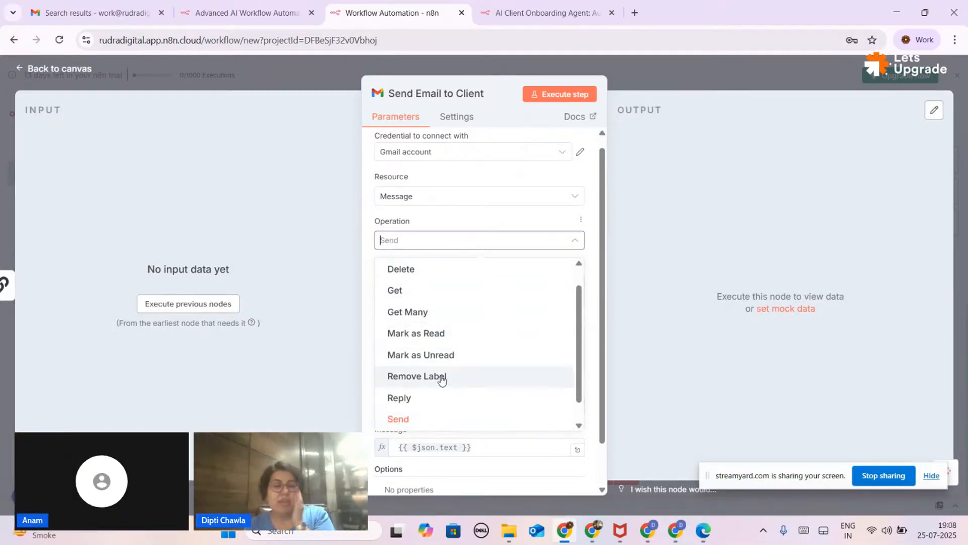
{"action": "left_click", "coordinate": [417, 221]}
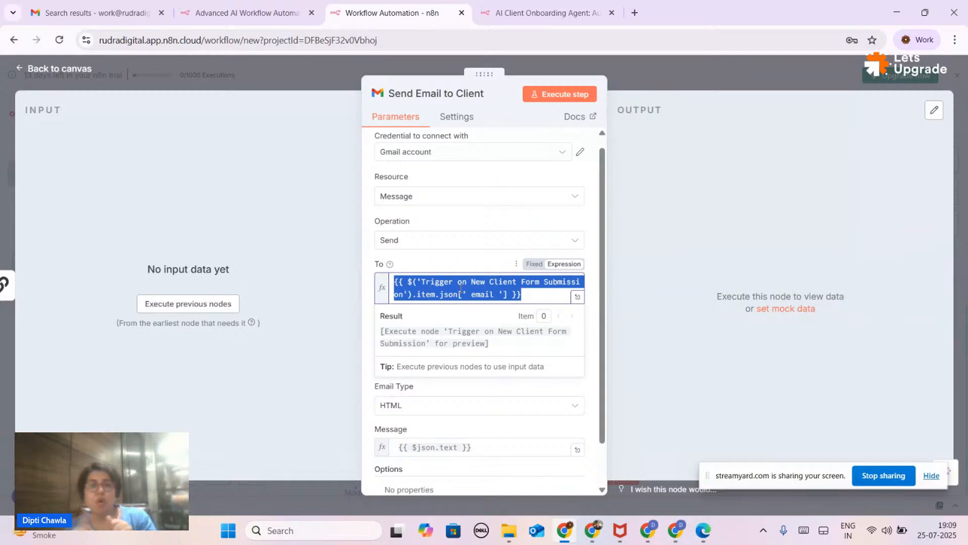
- Try the Get Many operation on the Send Email to Client node, set the operation back to Send and return to the canvas
{"action": "left_click", "coordinate": [421, 246]}
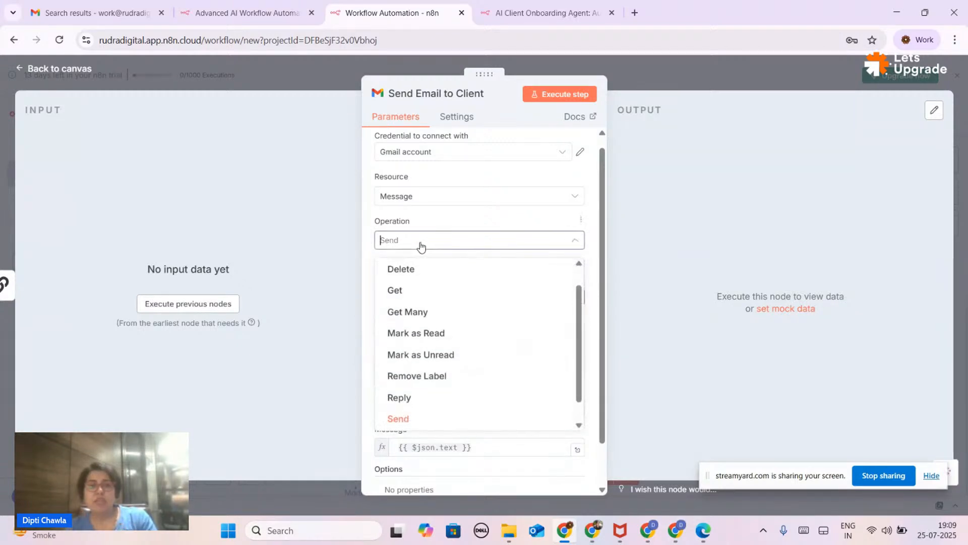
{"action": "left_click", "coordinate": [412, 309]}
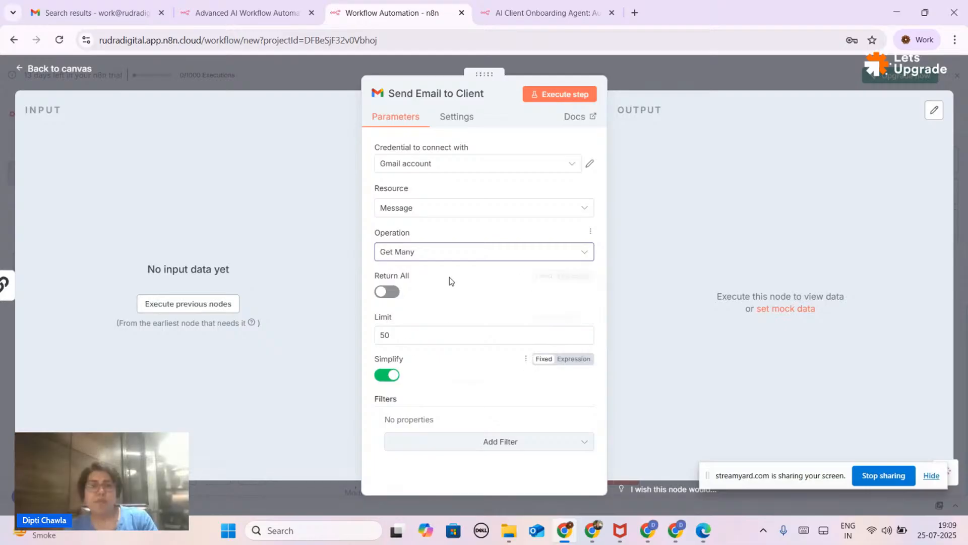
{"action": "left_click", "coordinate": [404, 251]}
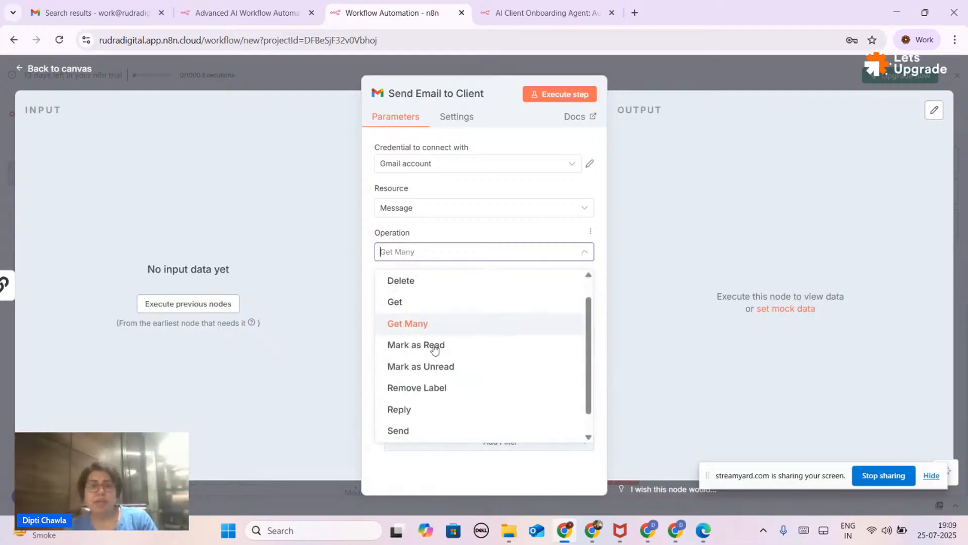
{"action": "left_click", "coordinate": [411, 430]}
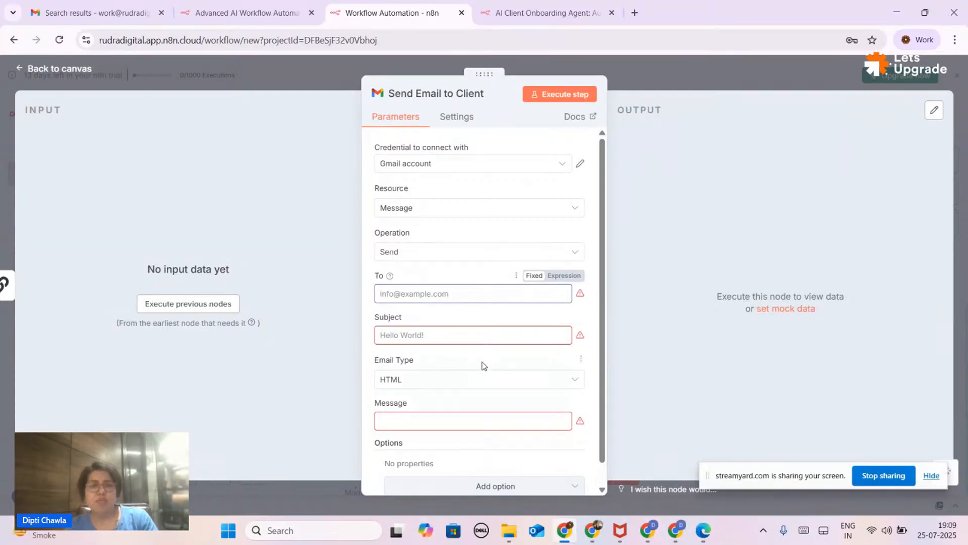
{"action": "scroll", "coordinate": [483, 364], "scroll_direction": "down", "scroll_amount": 1}
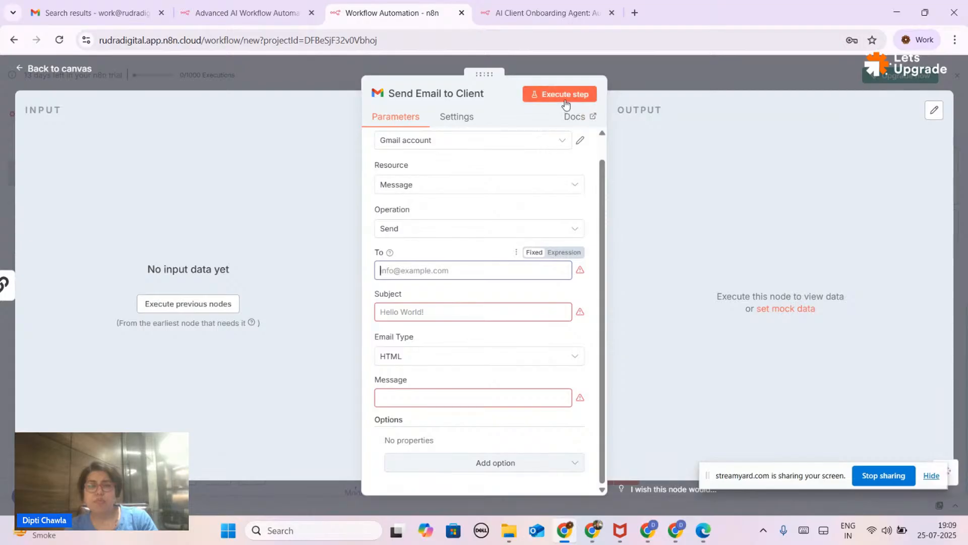
{"action": "left_click", "coordinate": [798, 89]}
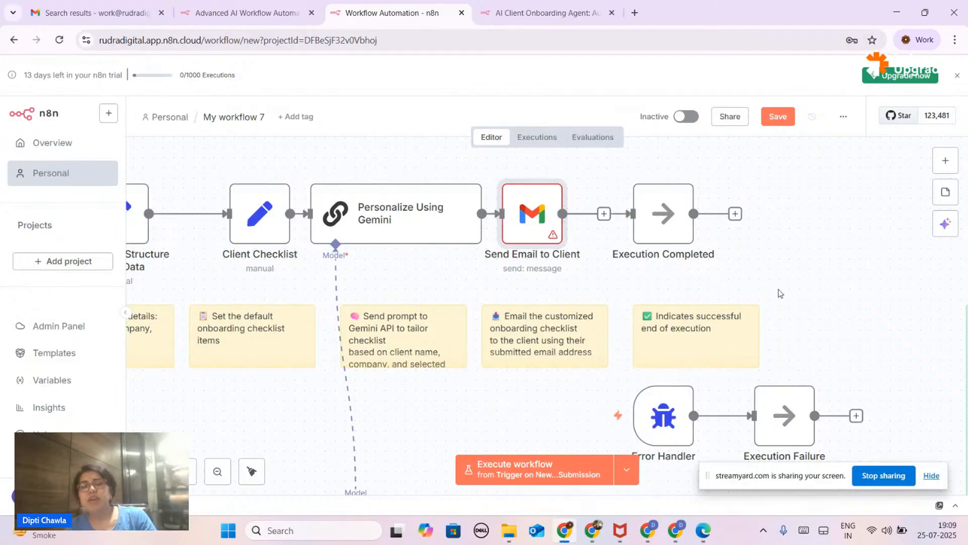
- Review the Error Handler and Execution Failure branch with its notes and the Google Gemini Chat Model node
{"action": "scroll", "coordinate": [779, 292], "scroll_direction": "down", "scroll_amount": 5}
{"action": "scroll", "coordinate": [755, 294], "scroll_direction": "up", "scroll_amount": 3}
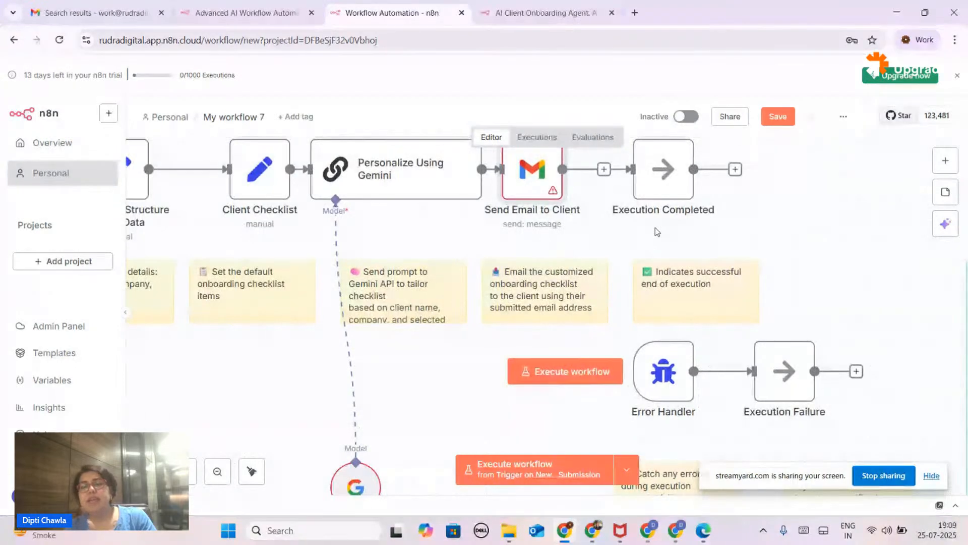
{"action": "scroll", "coordinate": [655, 228], "scroll_direction": "down", "scroll_amount": 3}
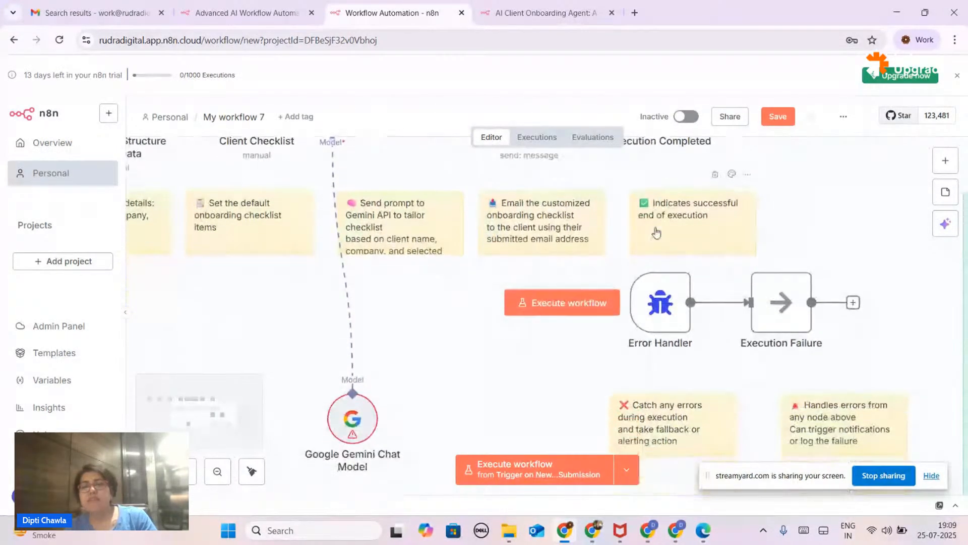
{"action": "scroll", "coordinate": [703, 328], "scroll_direction": "down", "scroll_amount": 2}
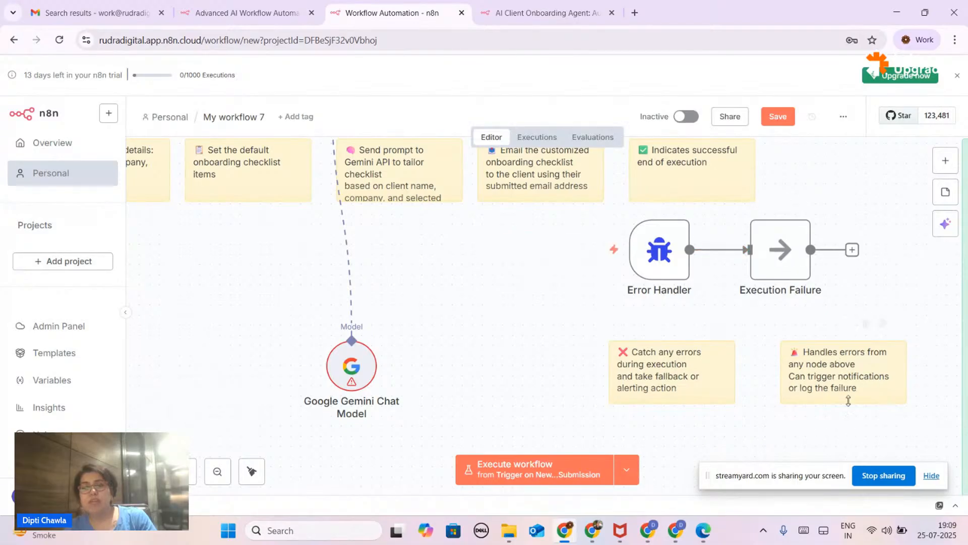
{"action": "scroll", "coordinate": [774, 382], "scroll_direction": "down", "scroll_amount": 6}
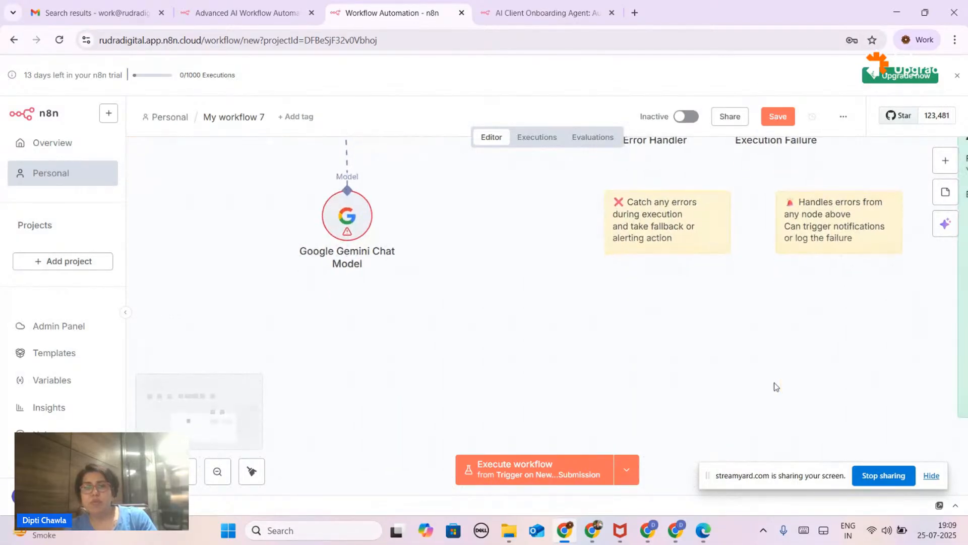
{"action": "scroll", "coordinate": [774, 383], "scroll_direction": "down", "scroll_amount": 1}
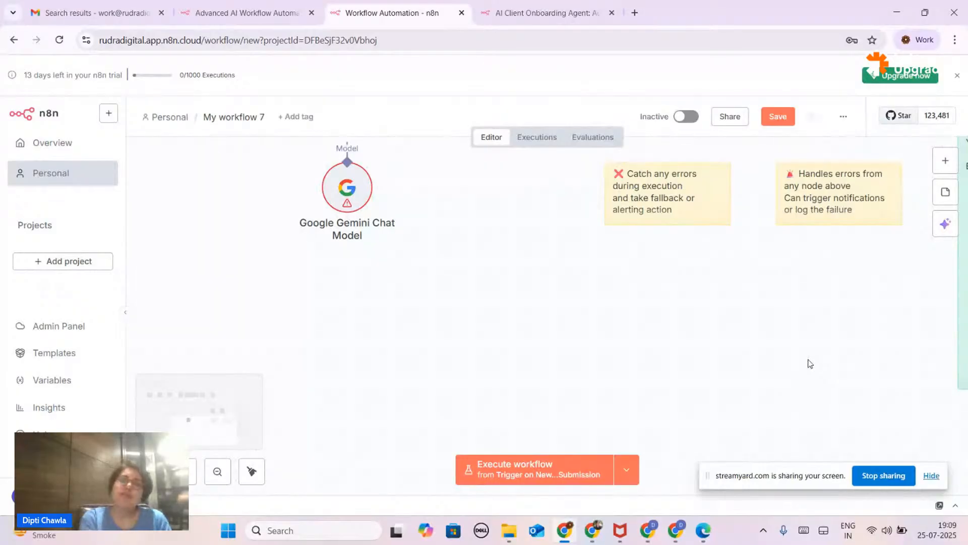
{"action": "scroll", "coordinate": [810, 363], "scroll_direction": "right", "scroll_amount": 1}
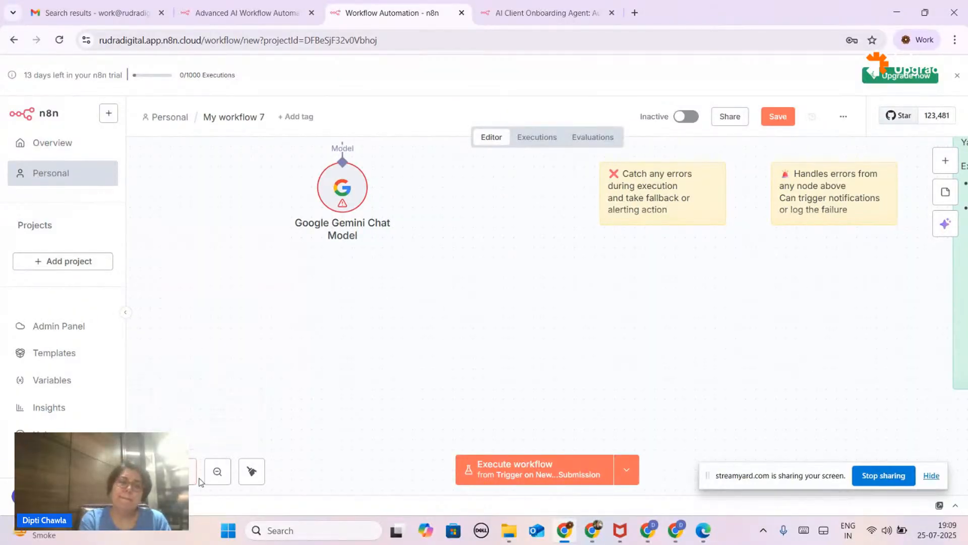
- Look over the whole onboarding workflow from Start to Execution Completed together with the Workflow Assistance note
{"action": "left_click", "coordinate": [222, 475]}
{"action": "left_click", "coordinate": [222, 475]}
{"action": "left_click", "coordinate": [222, 475]}
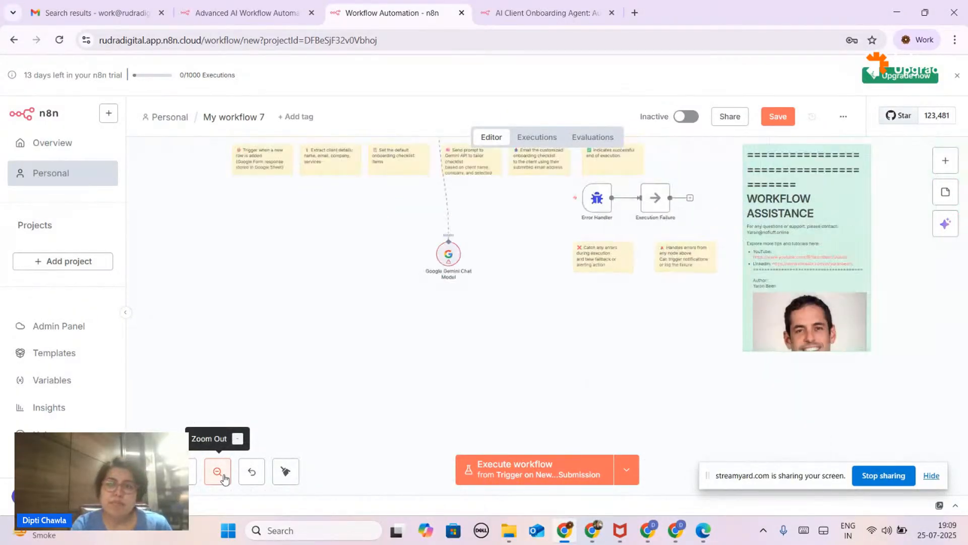
{"action": "scroll", "coordinate": [584, 354], "scroll_direction": "up", "scroll_amount": 3}
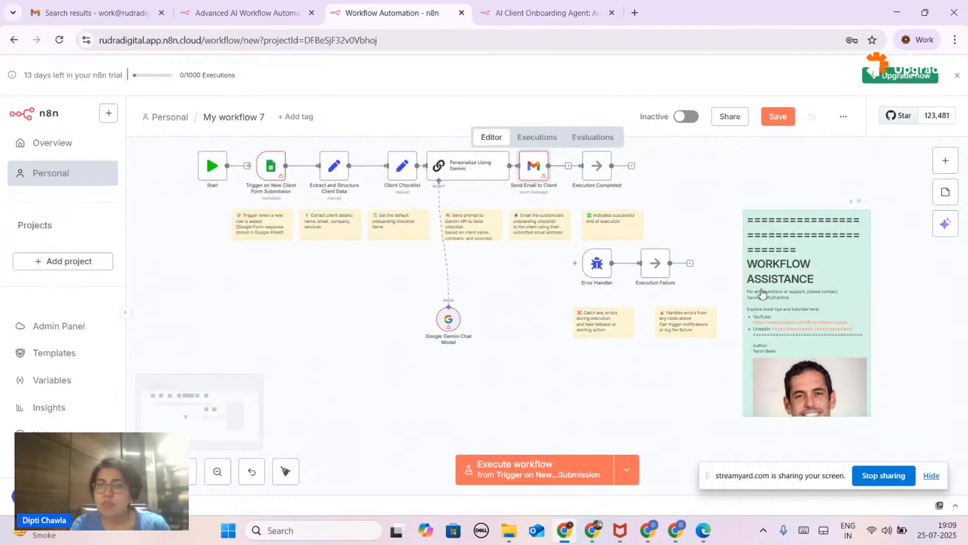
{"action": "scroll", "coordinate": [809, 373], "scroll_direction": "up", "scroll_amount": 1}
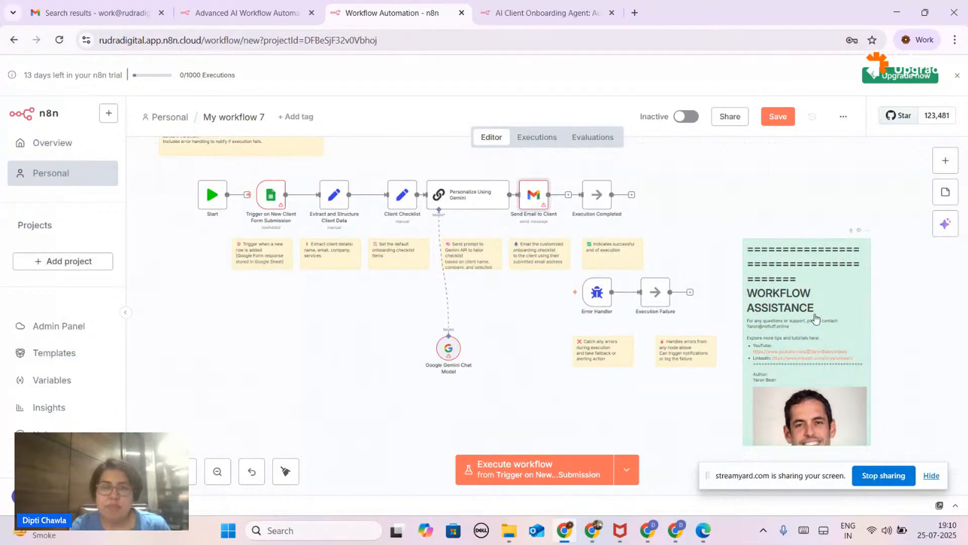
{"action": "scroll", "coordinate": [575, 278], "scroll_direction": "left", "scroll_amount": 3}
{"action": "right_click", "coordinate": [573, 279]}
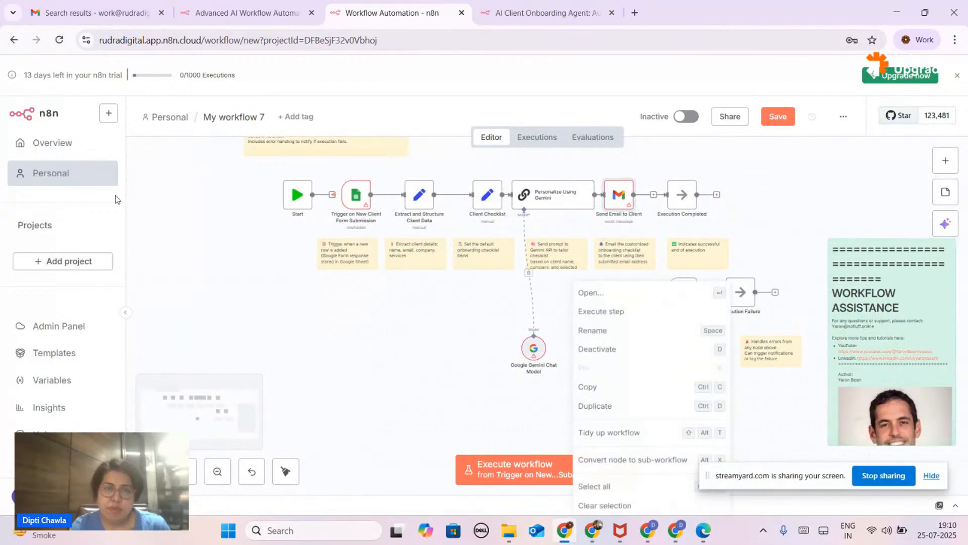
{"action": "left_click", "coordinate": [322, 347]}
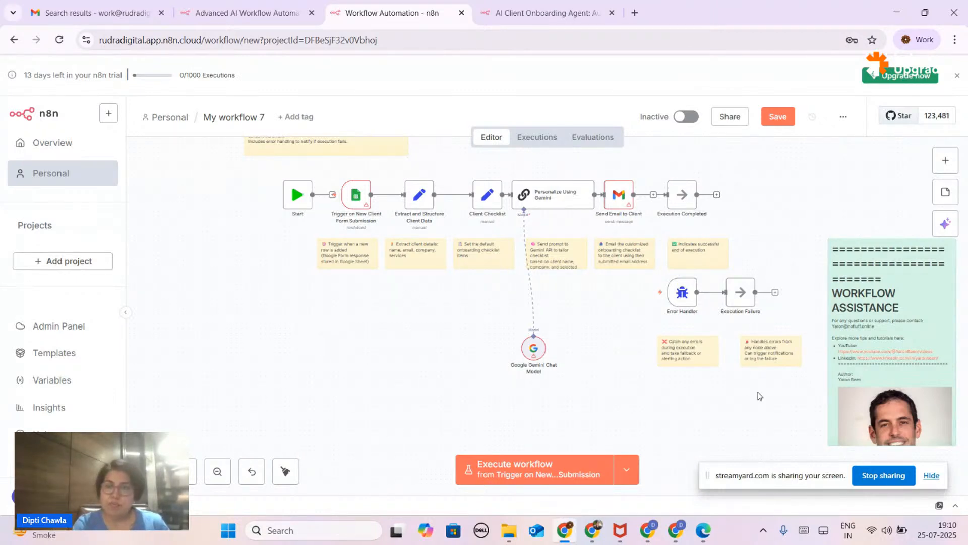
{"action": "left_click", "coordinate": [878, 476]}
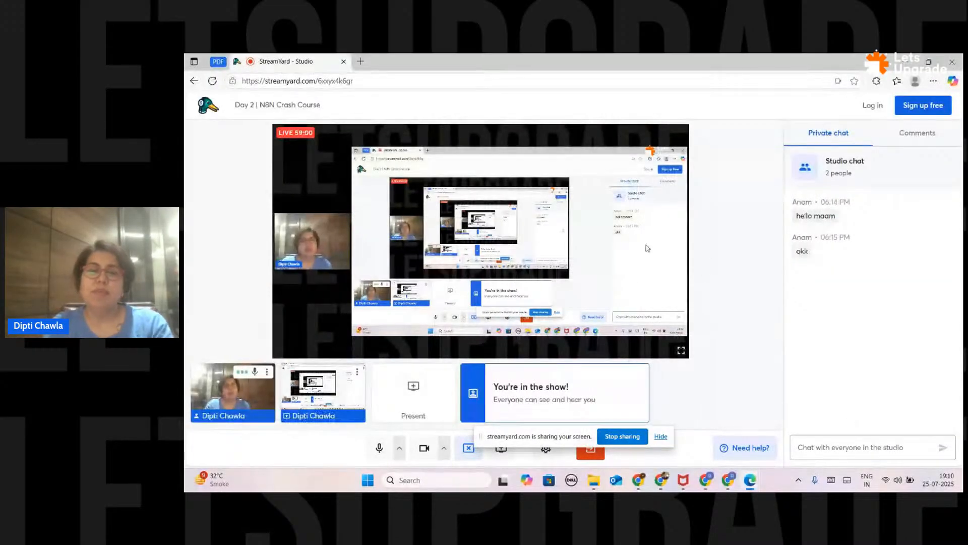
{"action": "key", "text": "alt+Tab"}
{"action": "key", "text": "Tab"}
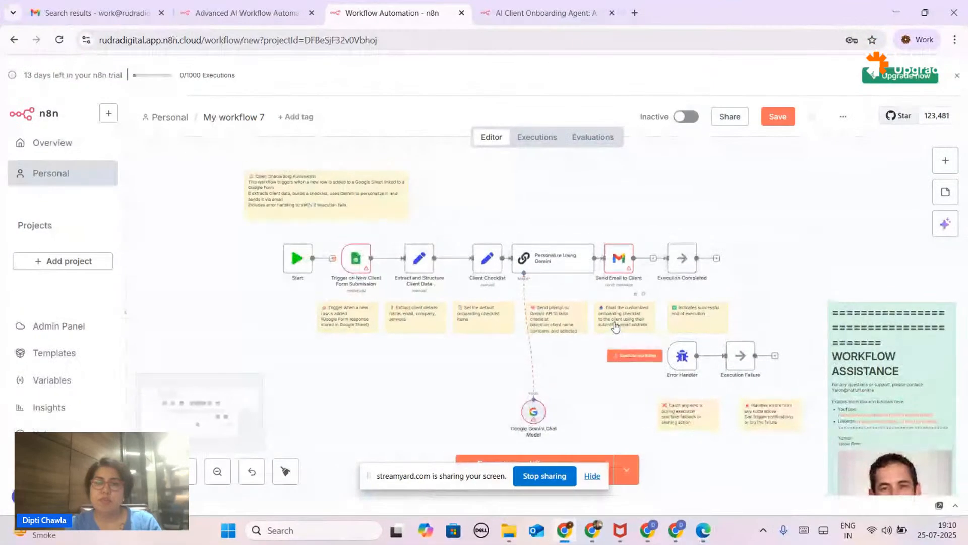
{"action": "scroll", "coordinate": [676, 373], "scroll_direction": "down", "scroll_amount": 2}
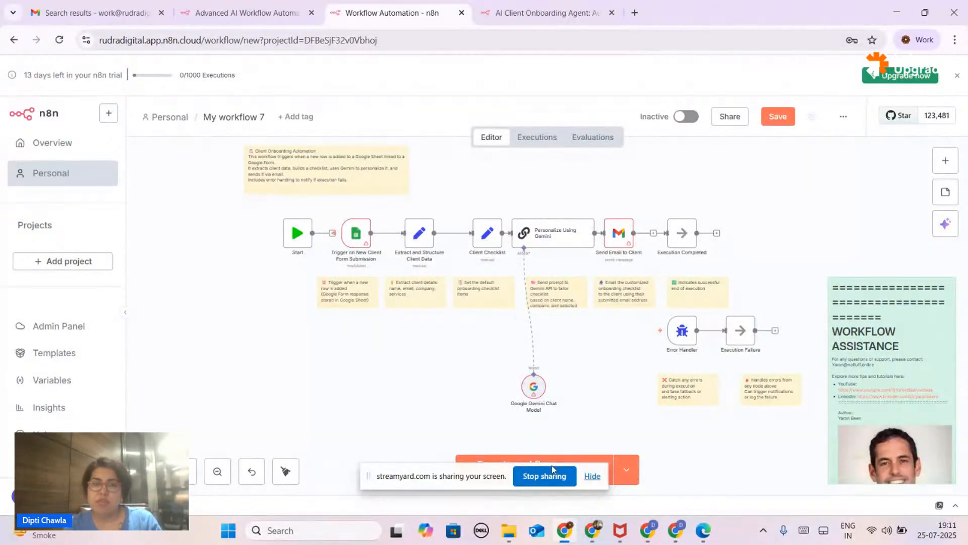
{"action": "left_click", "coordinate": [553, 469]}
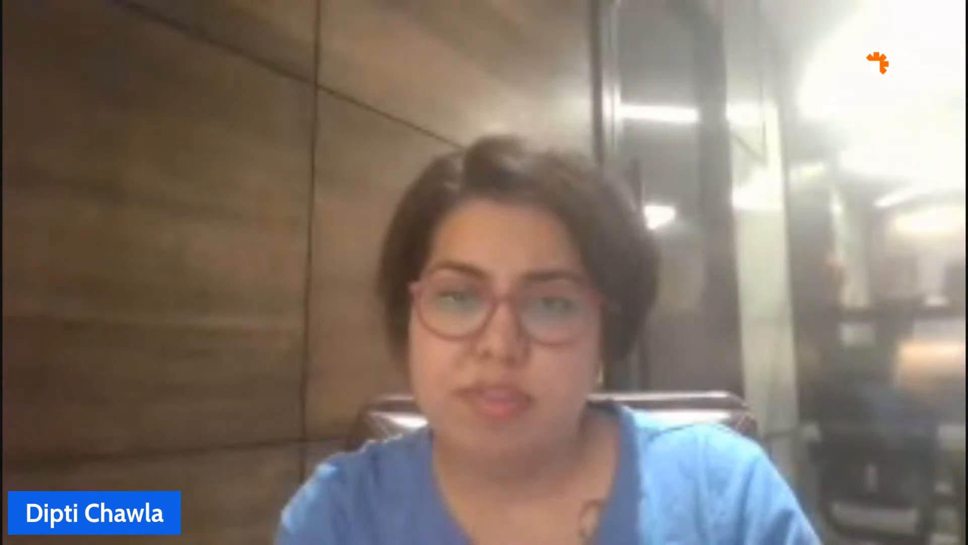
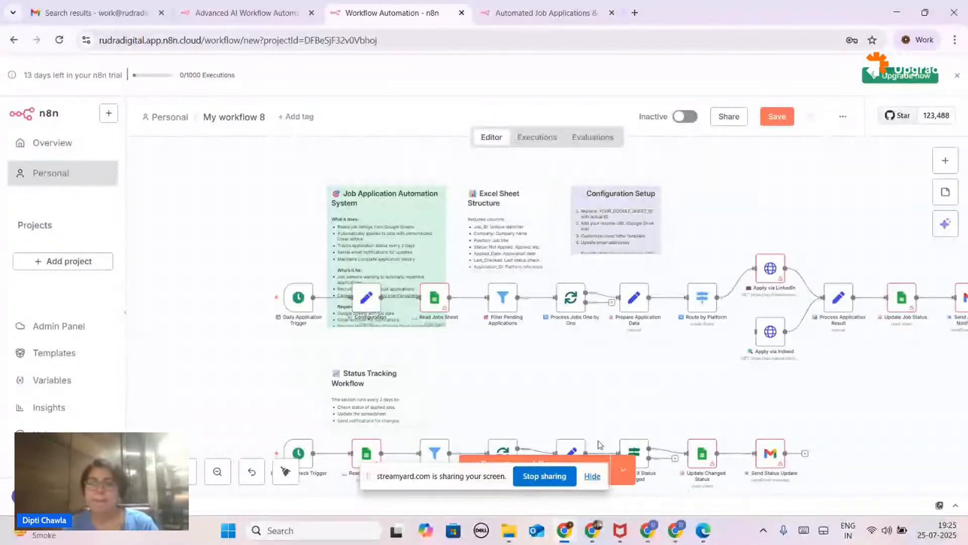
- Check the live stream's chat in the YouTube browser window and return to the job application workflow
{"action": "left_click", "coordinate": [680, 536]}
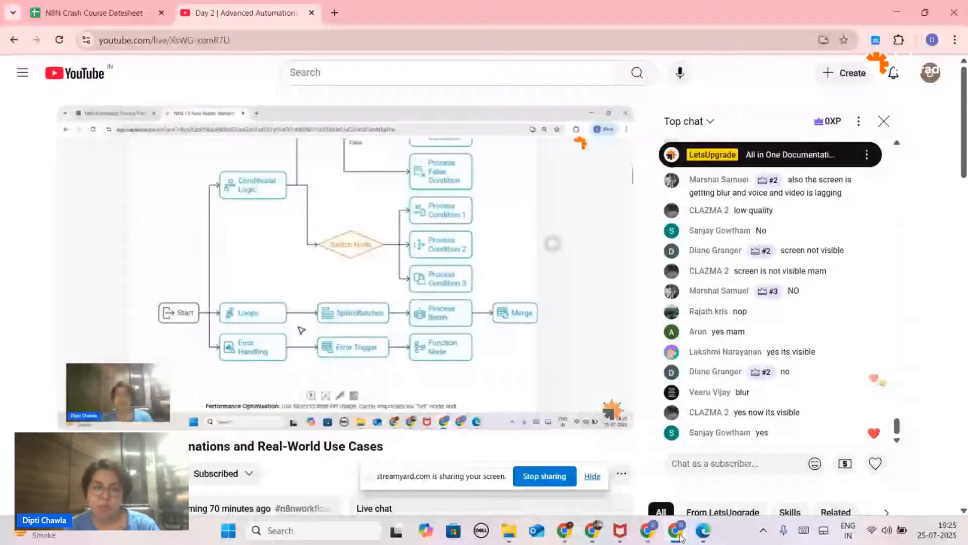
{"action": "left_click", "coordinate": [679, 536]}
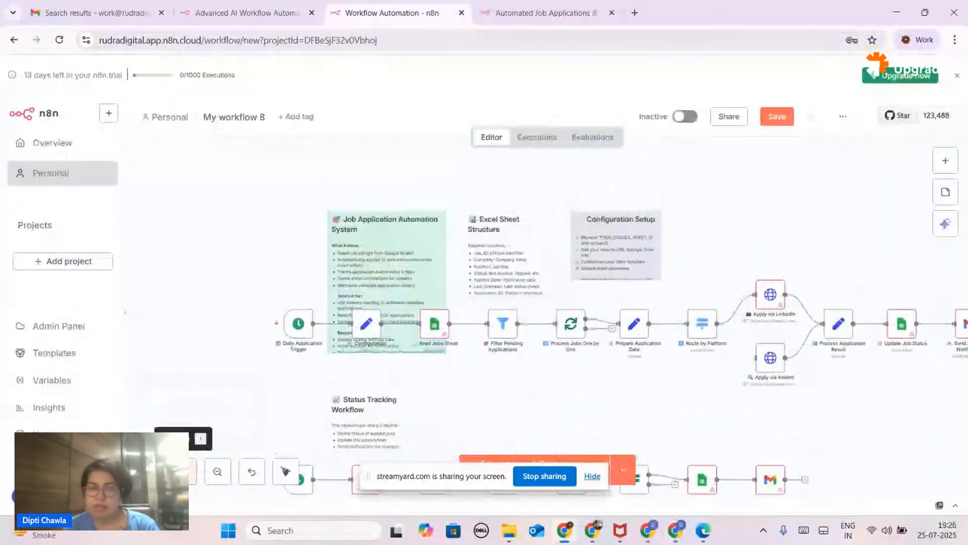
{"action": "scroll", "coordinate": [523, 390], "scroll_direction": "up", "scroll_amount": 1}
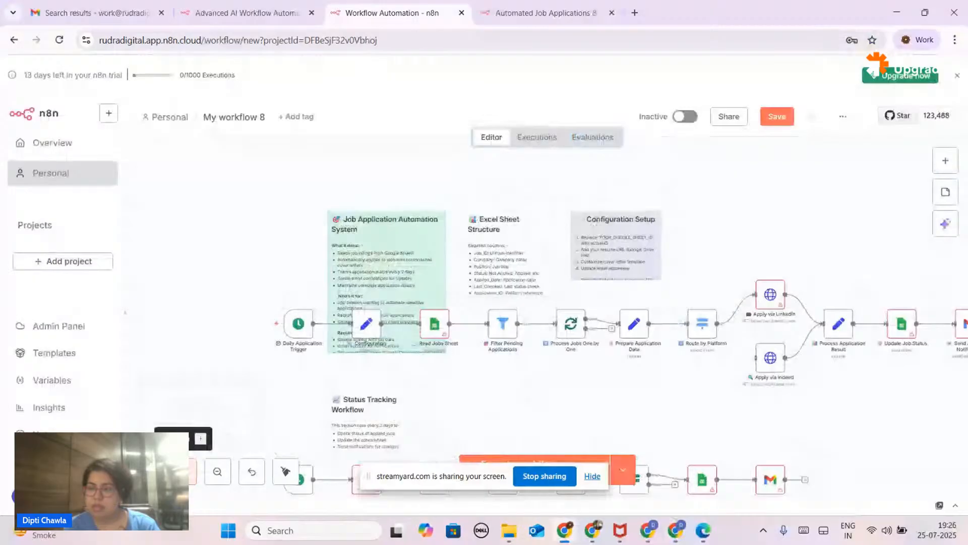
- Move the Configuration and Read Jobs Sheet nodes below the Job Application Automation System note so they no longer cover its text
{"action": "left_click", "coordinate": [184, 472]}
{"action": "left_click", "coordinate": [184, 472]}
{"action": "left_click", "coordinate": [183, 471]}
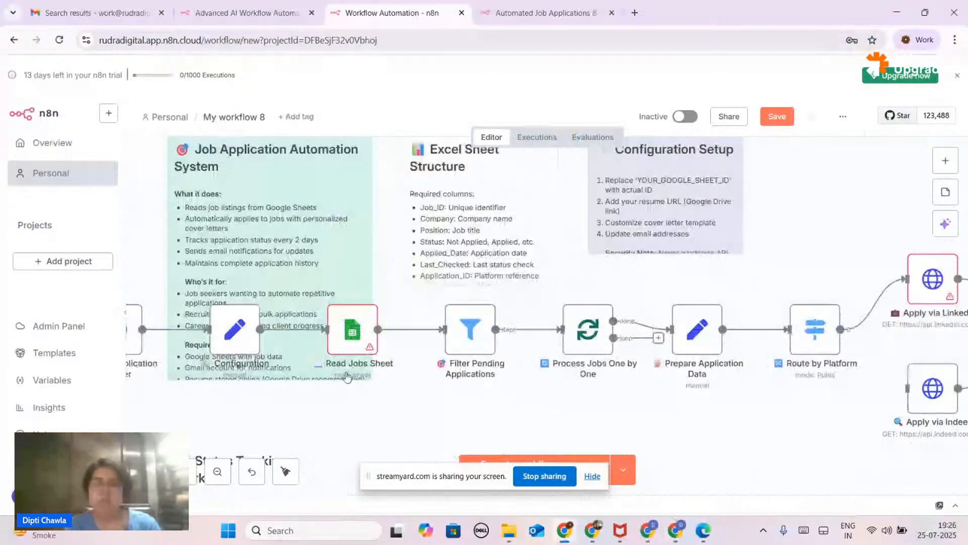
{"action": "scroll", "coordinate": [553, 228], "scroll_direction": "left", "scroll_amount": 5}
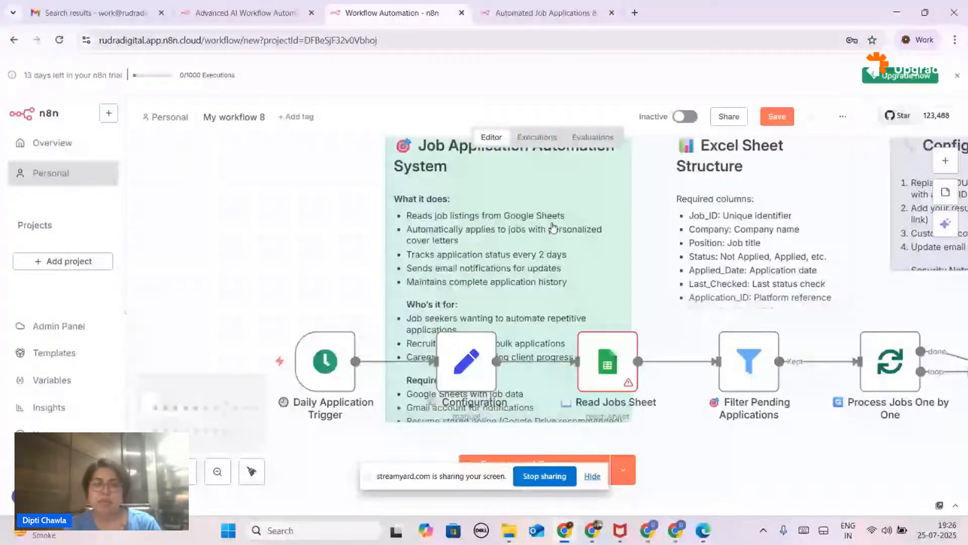
{"action": "scroll", "coordinate": [553, 228], "scroll_direction": "down", "scroll_amount": 1}
{"action": "left_click_drag", "start_coordinate": [460, 364], "coordinate": [470, 462]}
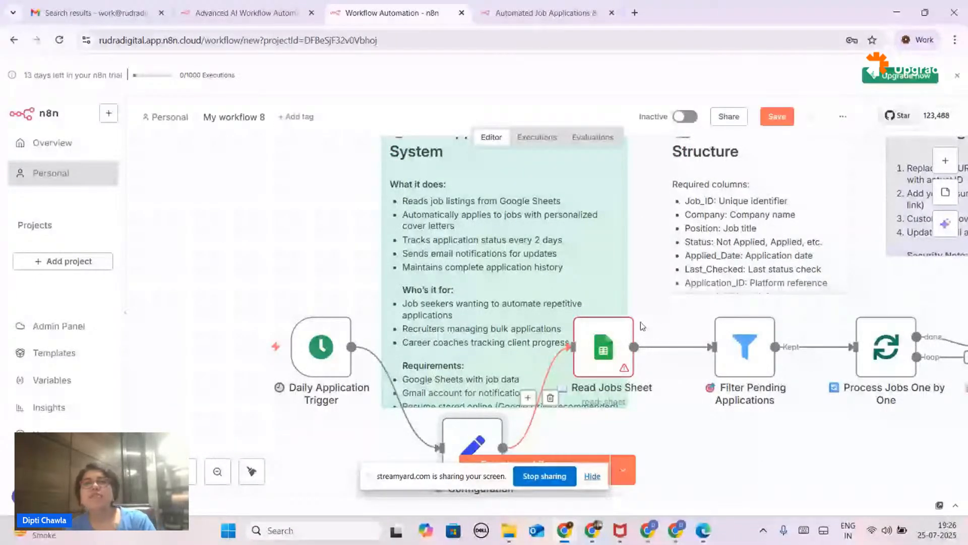
{"action": "left_click_drag", "start_coordinate": [611, 340], "coordinate": [662, 442]}
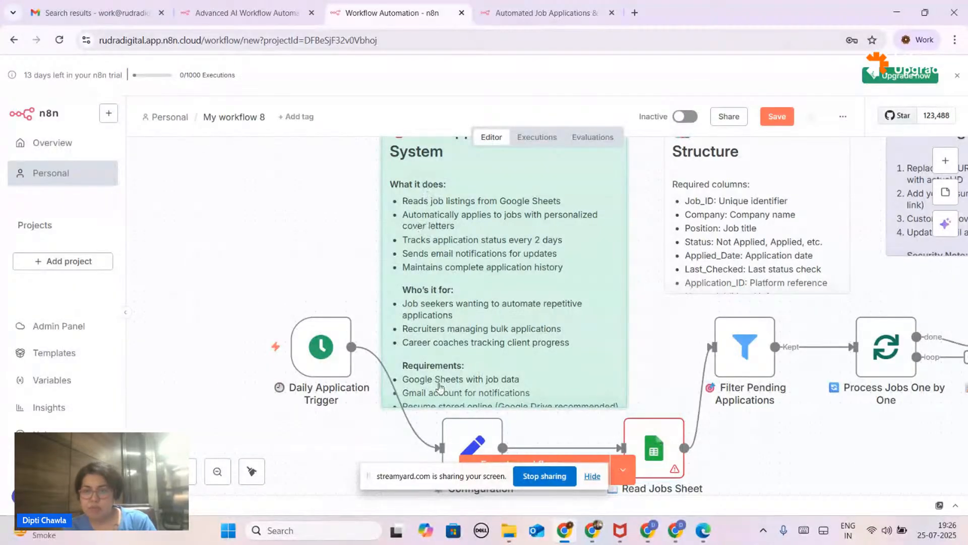
- Read the Job Application Automation System, Excel Sheet Structure and Configuration Setup notes above the workflow
{"action": "scroll", "coordinate": [532, 232], "scroll_direction": "right", "scroll_amount": 1}
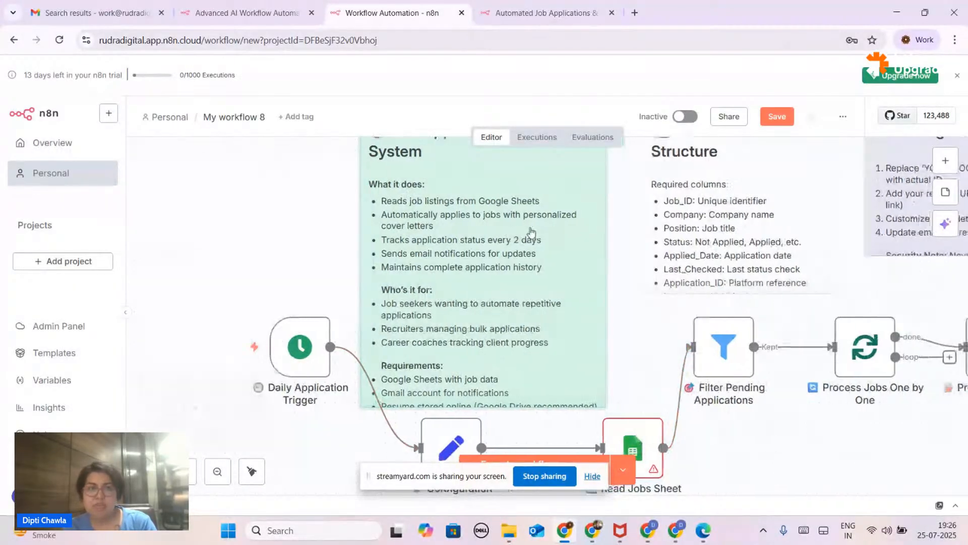
{"action": "scroll", "coordinate": [532, 232], "scroll_direction": "right", "scroll_amount": 5}
{"action": "scroll", "coordinate": [523, 232], "scroll_direction": "right", "scroll_amount": 2}
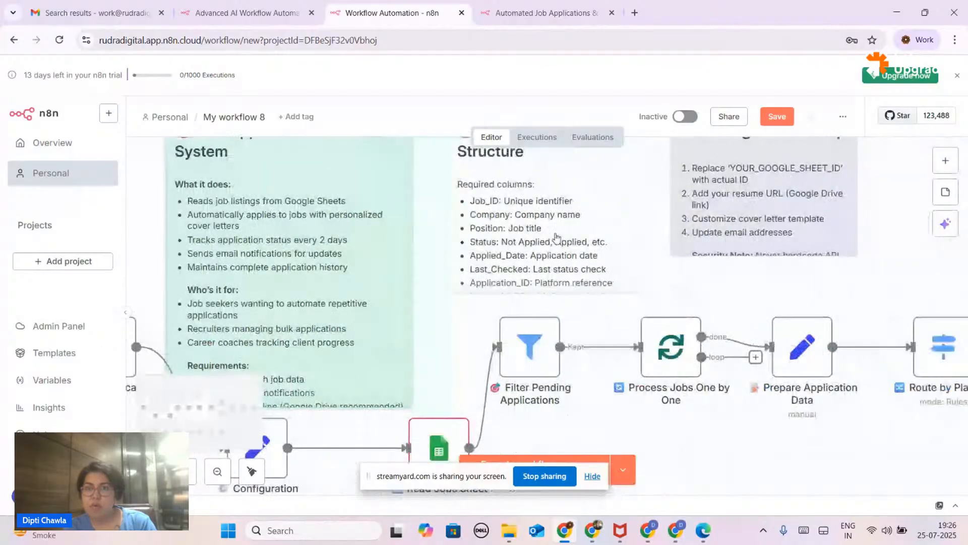
{"action": "scroll", "coordinate": [557, 236], "scroll_direction": "up", "scroll_amount": 4}
{"action": "scroll", "coordinate": [557, 236], "scroll_direction": "right", "scroll_amount": 1}
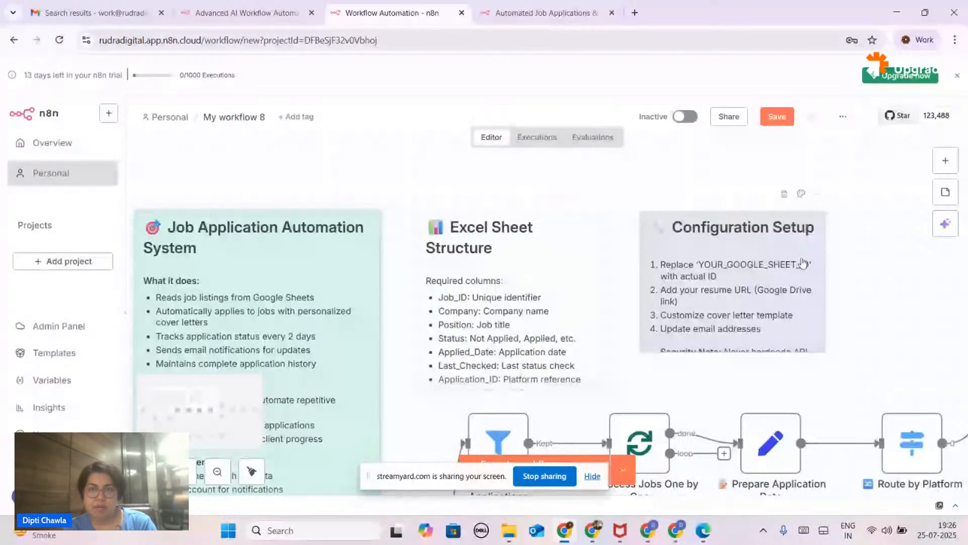
{"action": "scroll", "coordinate": [803, 263], "scroll_direction": "down", "scroll_amount": 1}
{"action": "scroll", "coordinate": [802, 266], "scroll_direction": "down", "scroll_amount": 1}
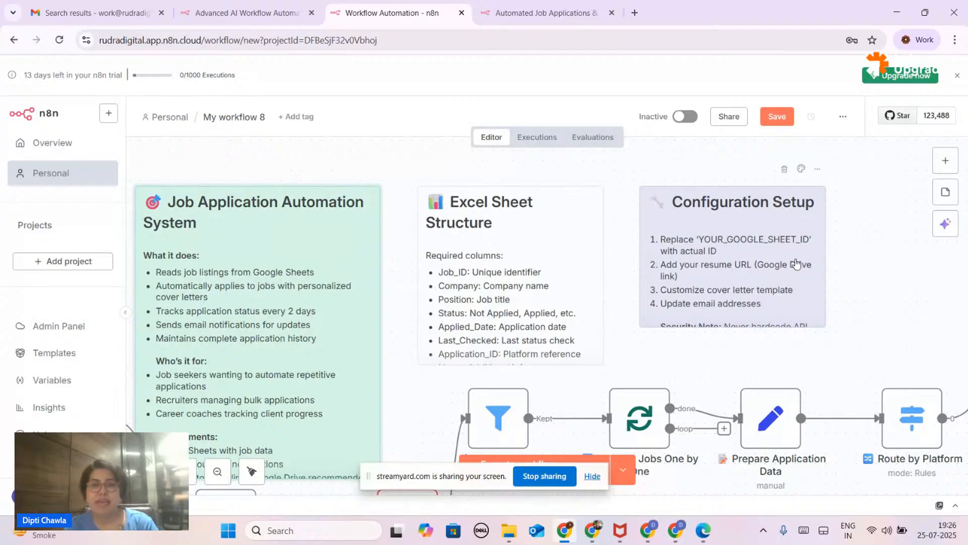
{"action": "scroll", "coordinate": [546, 363], "scroll_direction": "down", "scroll_amount": 1}
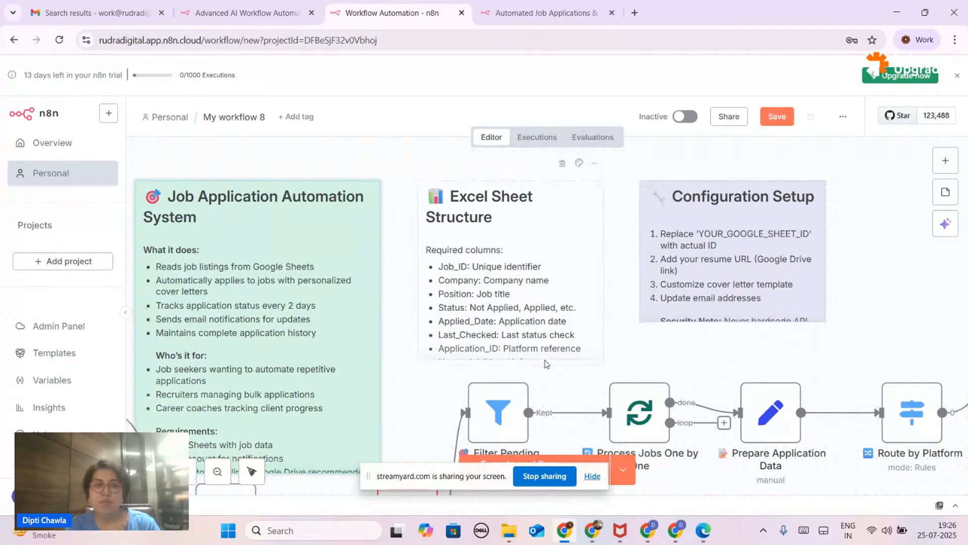
- Look over the Status Tracking Workflow note and the Daily Application Trigger, Configuration and Read Jobs Sheet nodes
{"action": "scroll", "coordinate": [546, 363], "scroll_direction": "down", "scroll_amount": 3}
{"action": "scroll", "coordinate": [547, 364], "scroll_direction": "down", "scroll_amount": 4}
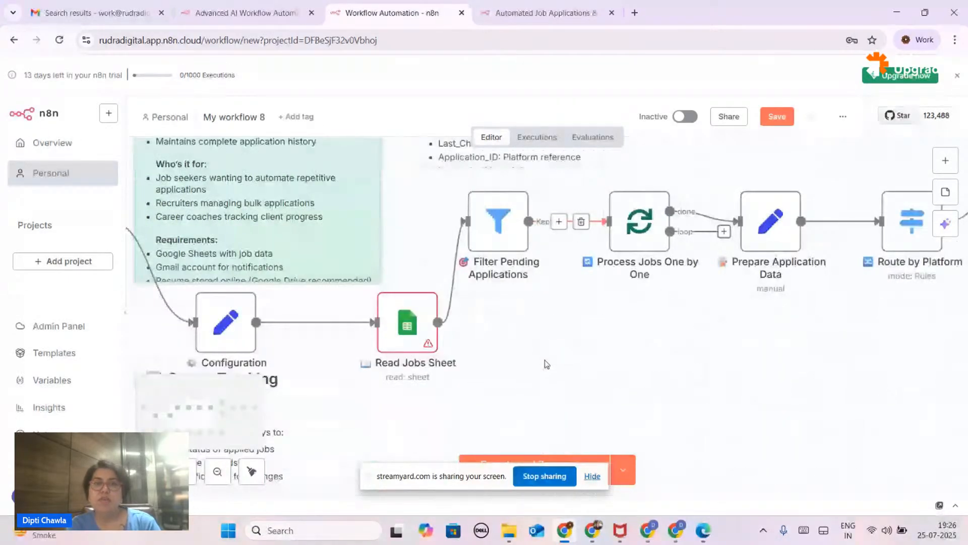
{"action": "scroll", "coordinate": [546, 364], "scroll_direction": "down", "scroll_amount": 3}
{"action": "scroll", "coordinate": [359, 261], "scroll_direction": "left", "scroll_amount": 10}
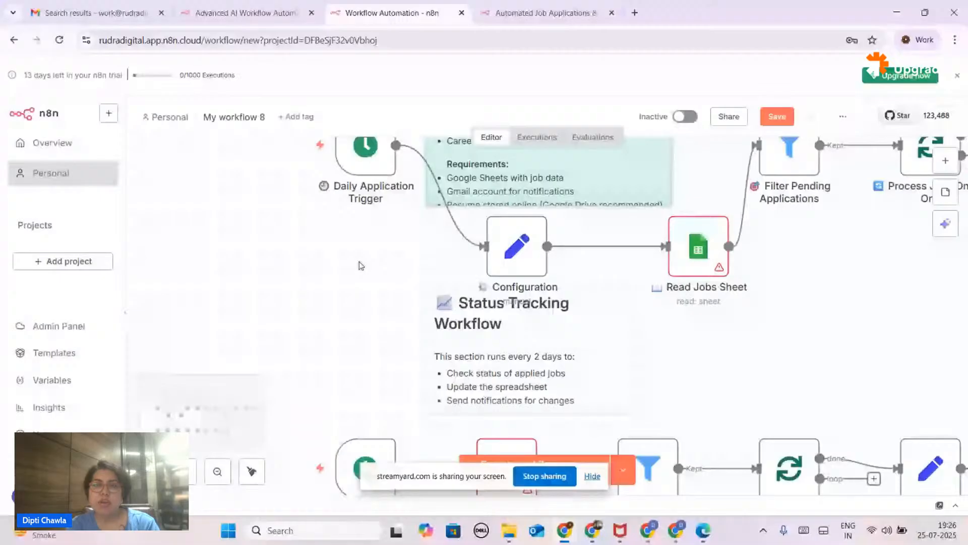
{"action": "scroll", "coordinate": [359, 261], "scroll_direction": "up", "scroll_amount": 1}
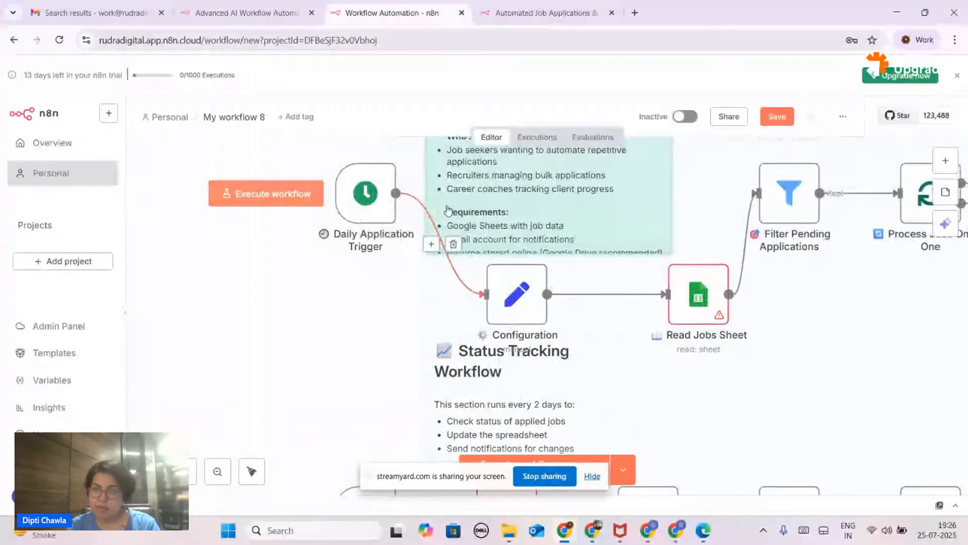
- Search the node library for "applic" and for "trigg", and browse the trigger nodes
{"action": "left_click", "coordinate": [946, 163]}
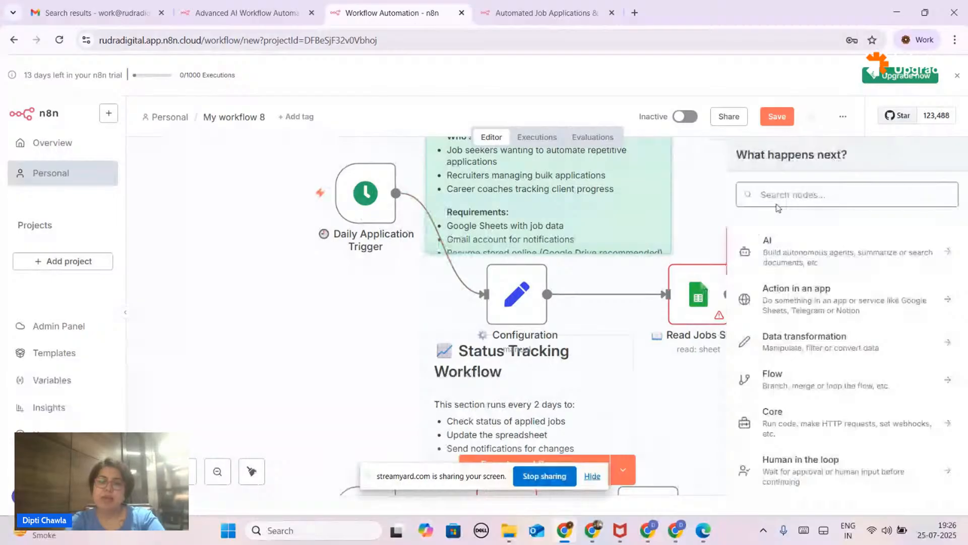
{"action": "type", "text": "applic"}
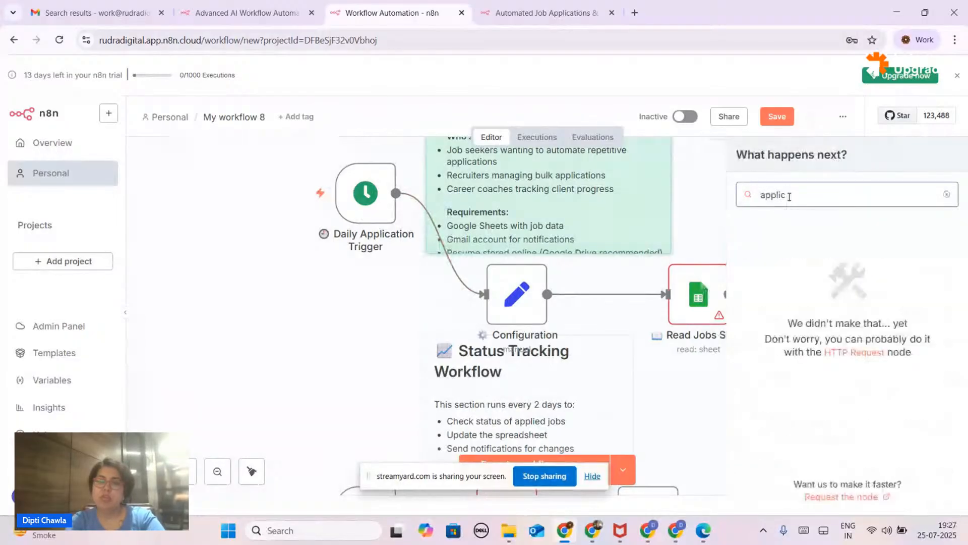
{"action": "key", "text": "BackSpace"}
{"action": "key", "text": "BackSpace"}
{"action": "key", "text": "BackSpace"}
{"action": "key", "text": "BackSpace"}
{"action": "key", "text": "BackSpace"}
{"action": "key", "text": "BackSpace"}
{"action": "type", "text": "trigg"}
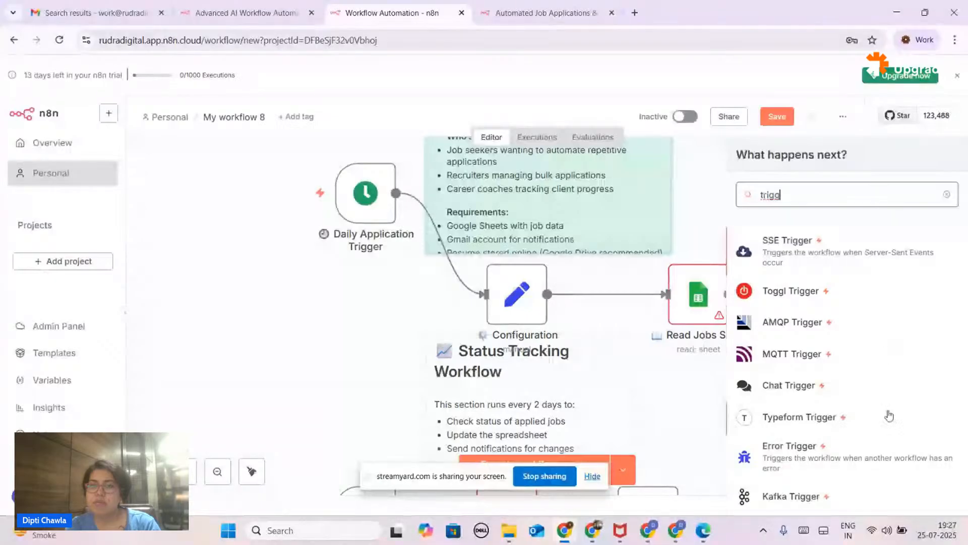
{"action": "scroll", "coordinate": [887, 414], "scroll_direction": "down", "scroll_amount": 5}
{"action": "scroll", "coordinate": [889, 414], "scroll_direction": "up", "scroll_amount": 5}
- Search the node library for "dail", shorten the term to "dai" and browse the matching nodes
{"action": "key", "text": "ctrl+a"}
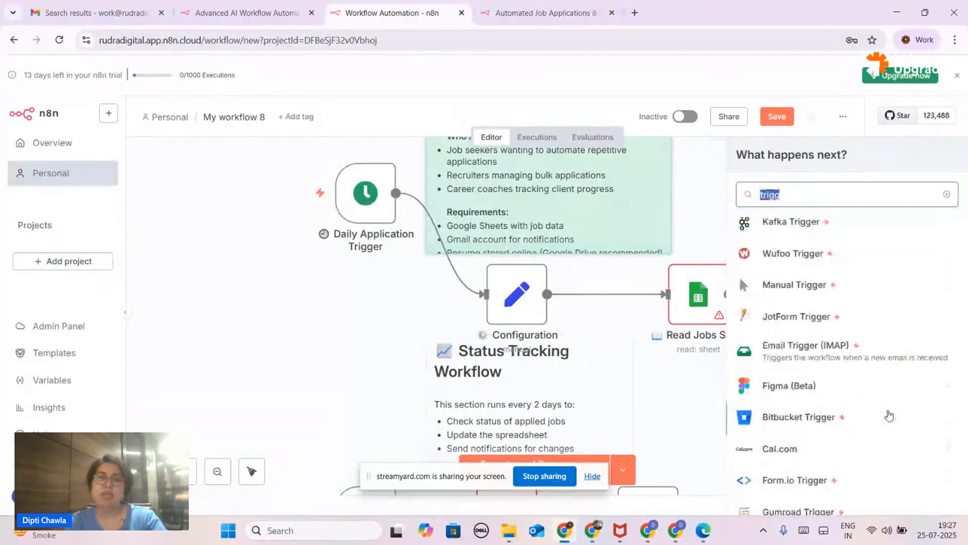
{"action": "type", "text": "dail"}
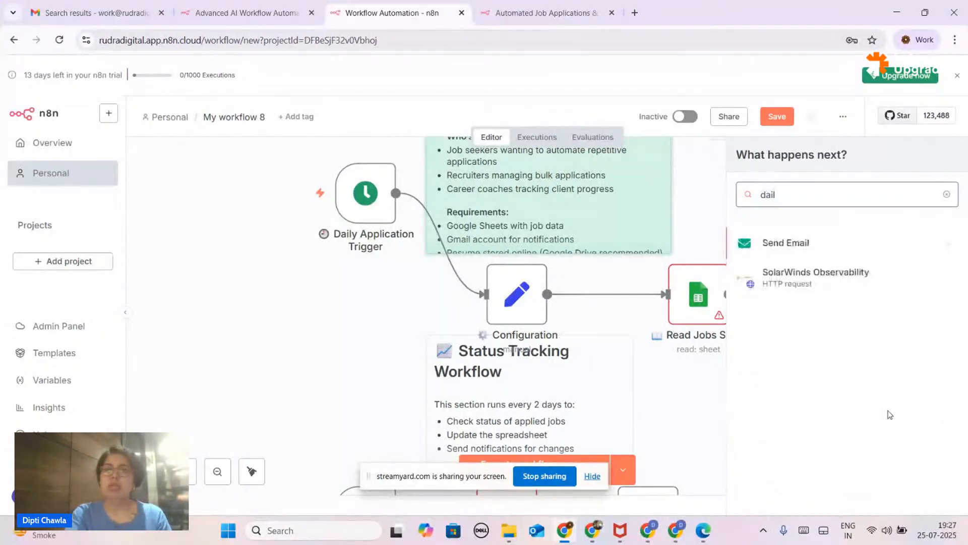
{"action": "key", "text": "BackSpace"}
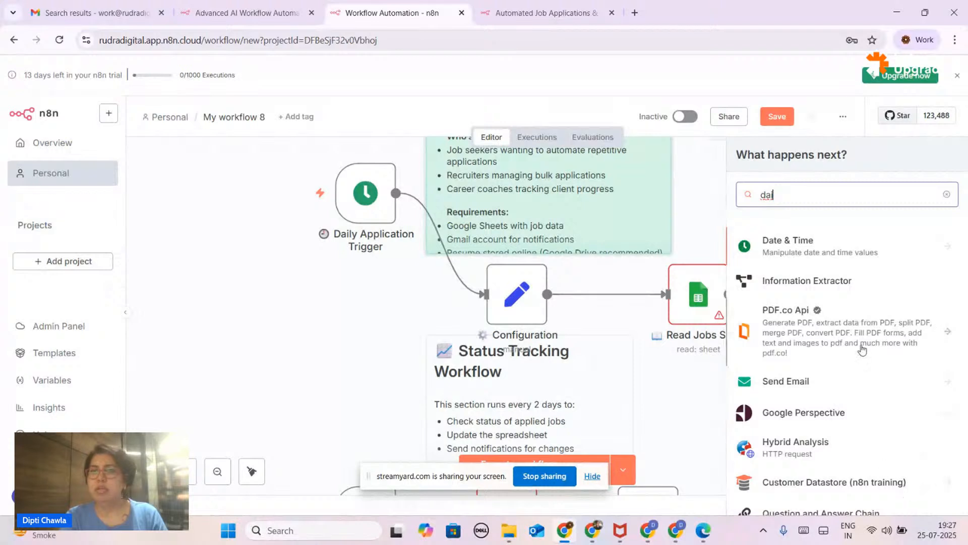
{"action": "scroll", "coordinate": [867, 346], "scroll_direction": "down", "scroll_amount": 1}
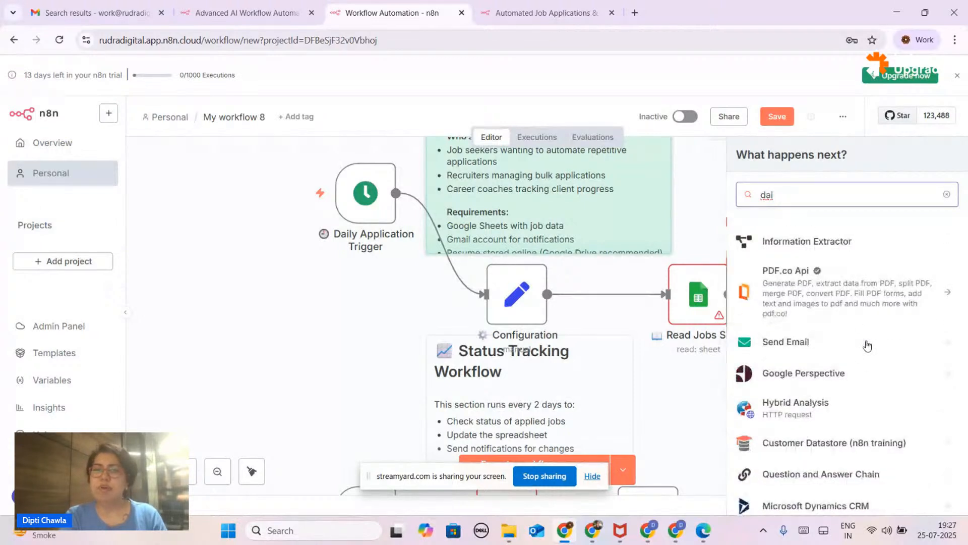
{"action": "scroll", "coordinate": [867, 345], "scroll_direction": "down", "scroll_amount": 3}
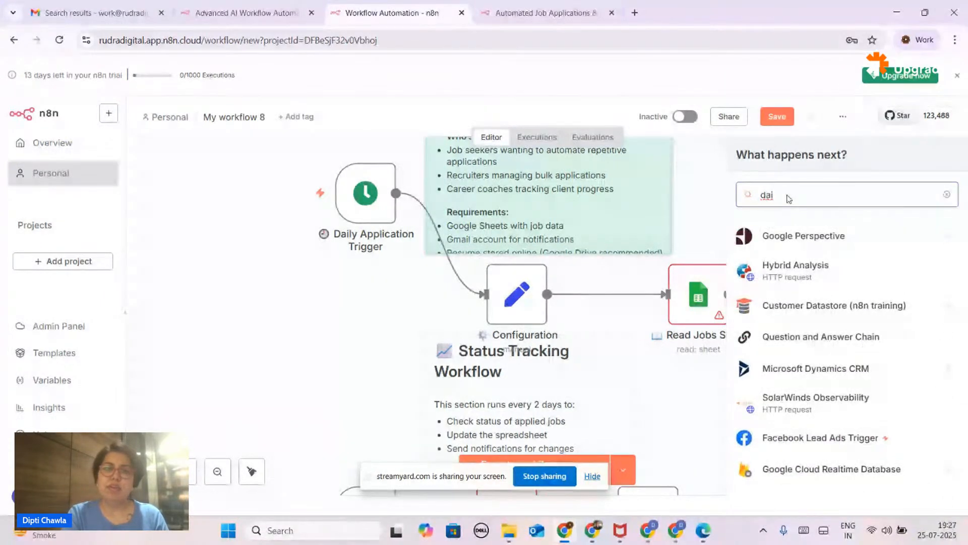
- Examine the Daily Application Trigger node's parameters, and return to the canvas to review its connection to Configuration and Read Jobs Sheet
{"action": "double_click", "coordinate": [366, 193]}
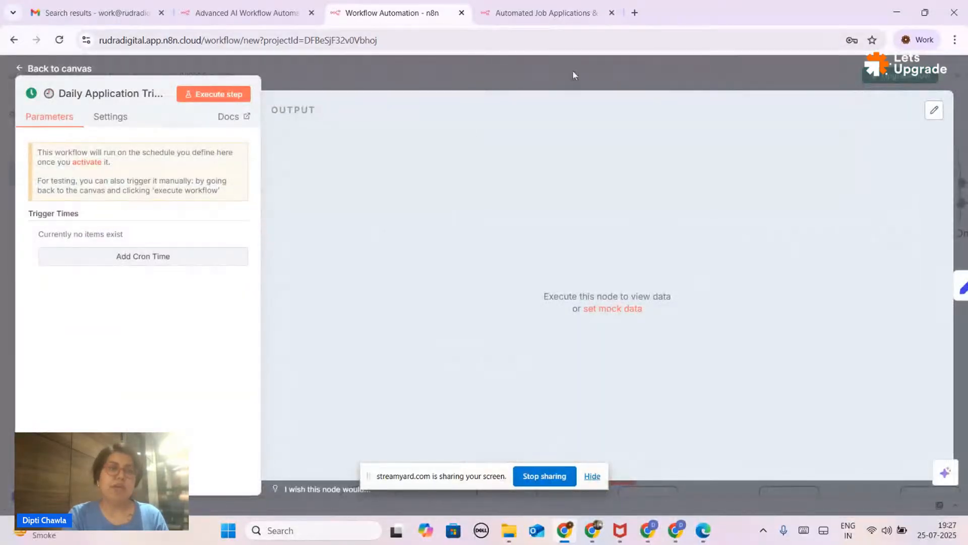
{"action": "left_click", "coordinate": [553, 77]}
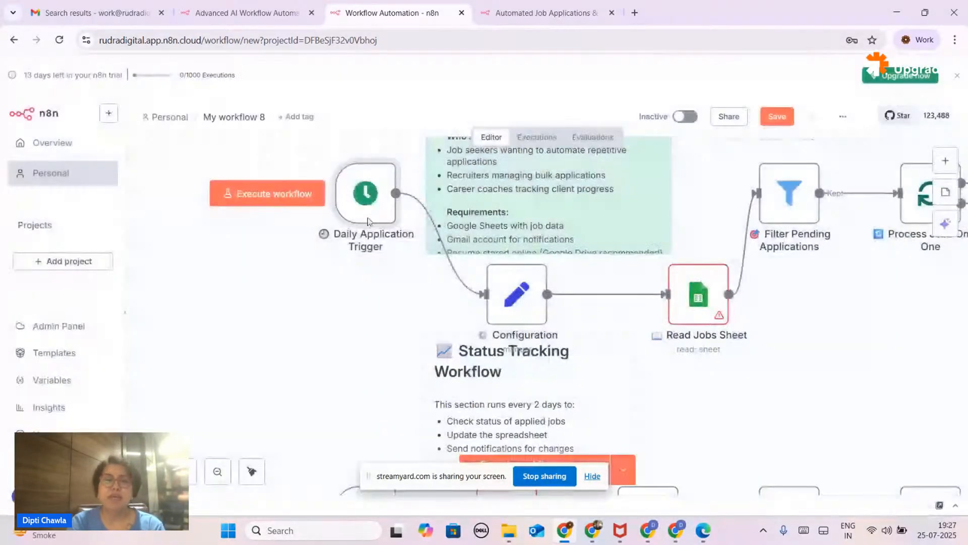
{"action": "scroll", "coordinate": [414, 220], "scroll_direction": "right", "scroll_amount": 2}
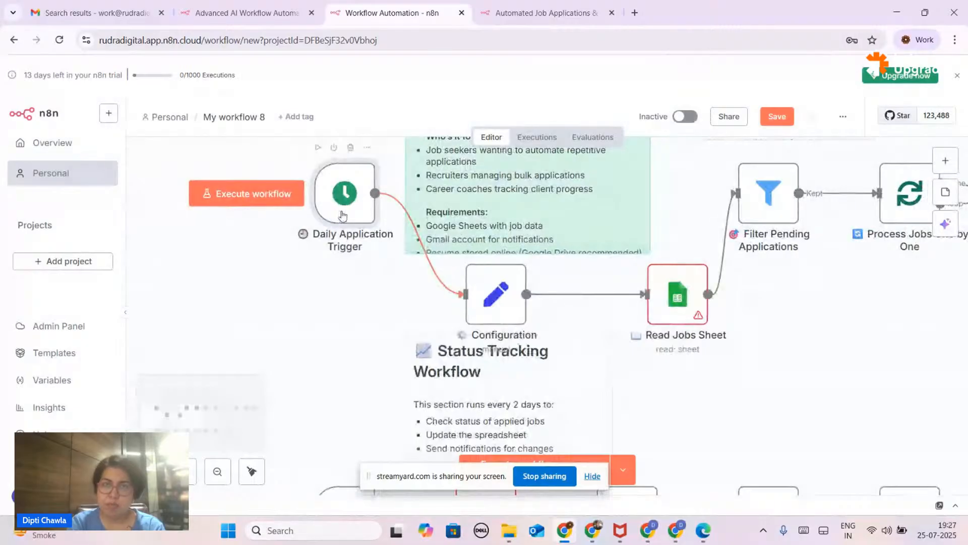
{"action": "scroll", "coordinate": [536, 231], "scroll_direction": "right", "scroll_amount": 2}
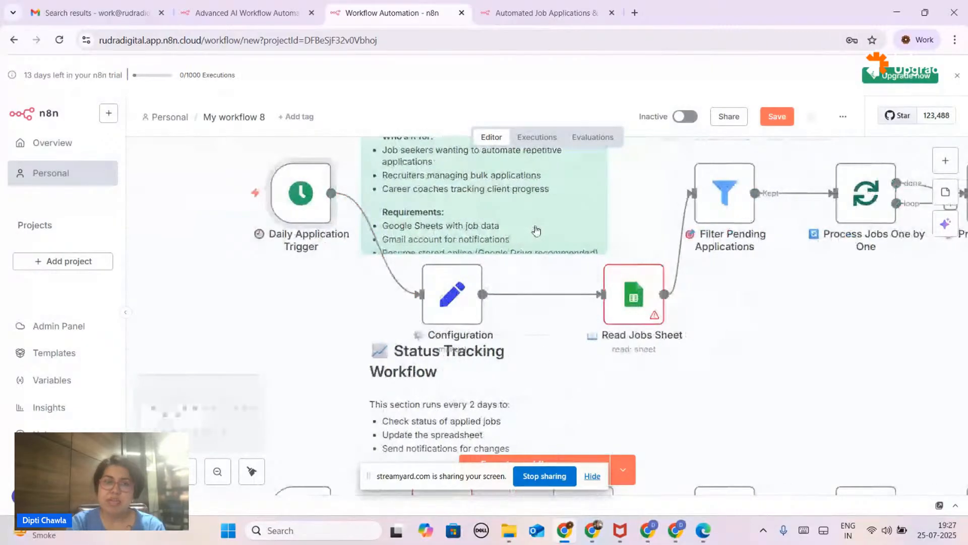
{"action": "scroll", "coordinate": [455, 269], "scroll_direction": "down", "scroll_amount": 2}
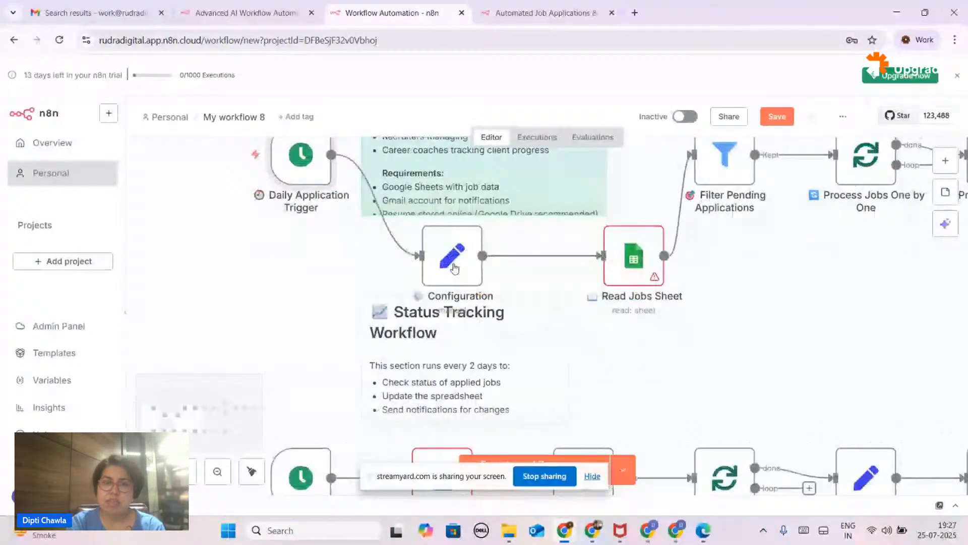
{"action": "scroll", "coordinate": [454, 268], "scroll_direction": "up", "scroll_amount": 6}
{"action": "scroll", "coordinate": [443, 263], "scroll_direction": "right", "scroll_amount": 2}
{"action": "scroll", "coordinate": [442, 264], "scroll_direction": "right", "scroll_amount": 1}
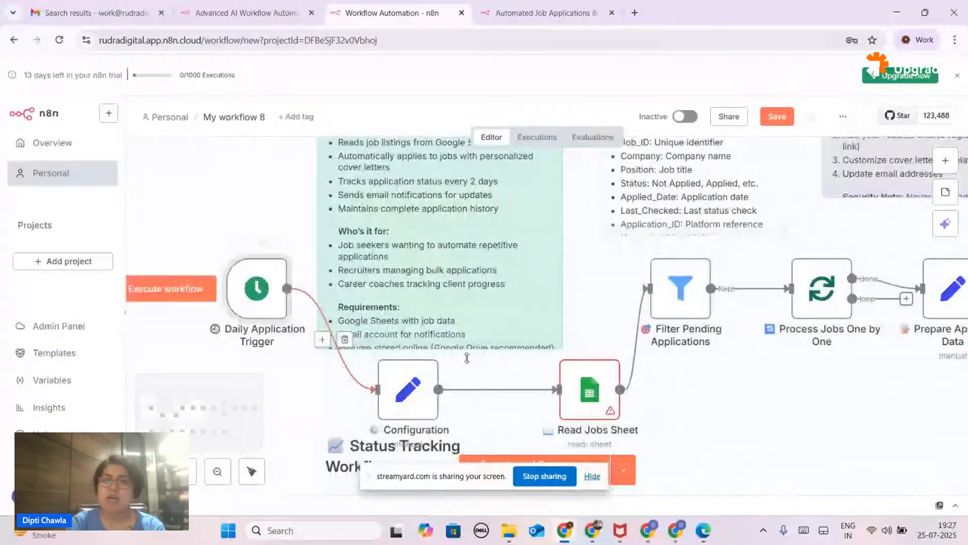
- Trace the daily application branch from Read Jobs Sheet through filtering, platform routing and the LinkedIn and Indeed requests to Send Application Notification
{"action": "scroll", "coordinate": [465, 357], "scroll_direction": "right", "scroll_amount": 1}
{"action": "scroll", "coordinate": [453, 406], "scroll_direction": "right", "scroll_amount": 3}
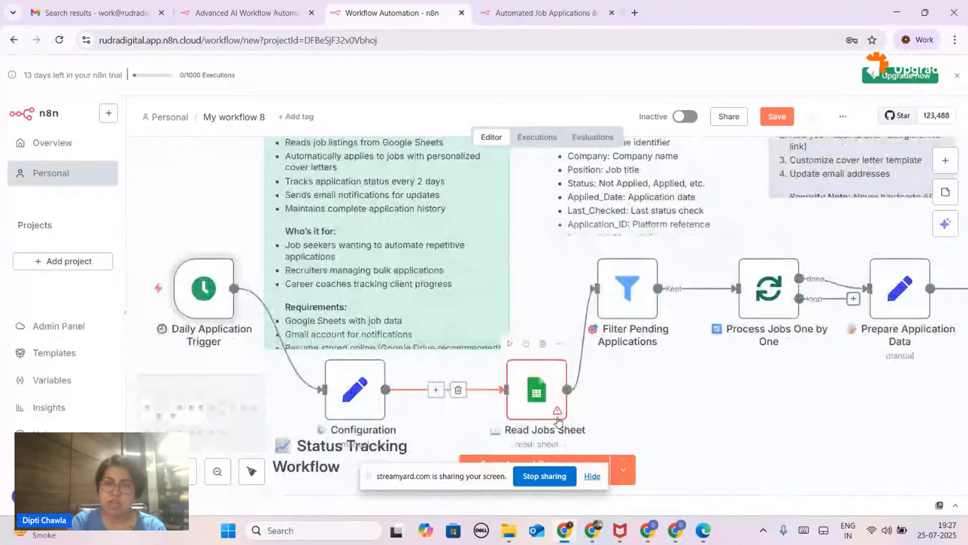
{"action": "scroll", "coordinate": [558, 420], "scroll_direction": "right", "scroll_amount": 2}
{"action": "scroll", "coordinate": [593, 264], "scroll_direction": "right", "scroll_amount": 1}
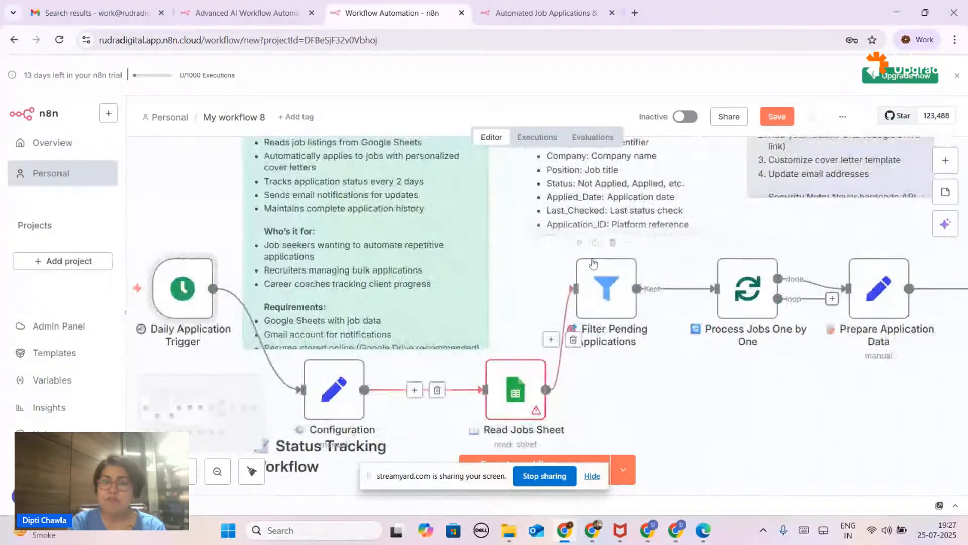
{"action": "scroll", "coordinate": [594, 263], "scroll_direction": "right", "scroll_amount": 4}
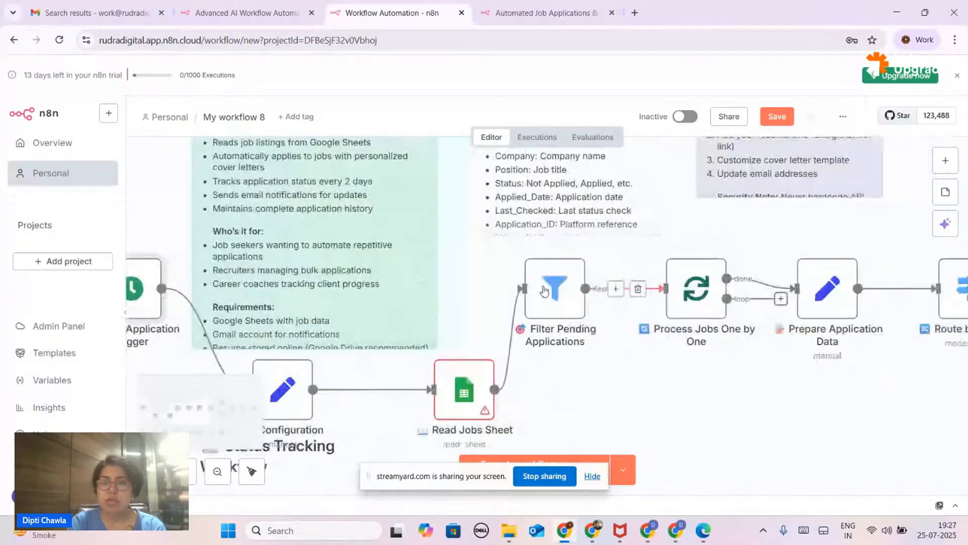
{"action": "scroll", "coordinate": [544, 291], "scroll_direction": "right", "scroll_amount": 5}
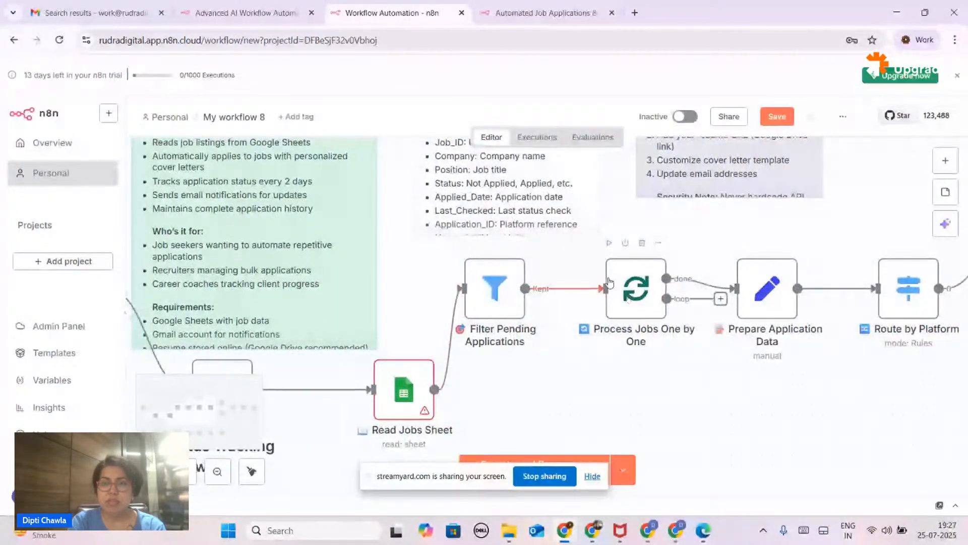
{"action": "scroll", "coordinate": [629, 296], "scroll_direction": "right", "scroll_amount": 8}
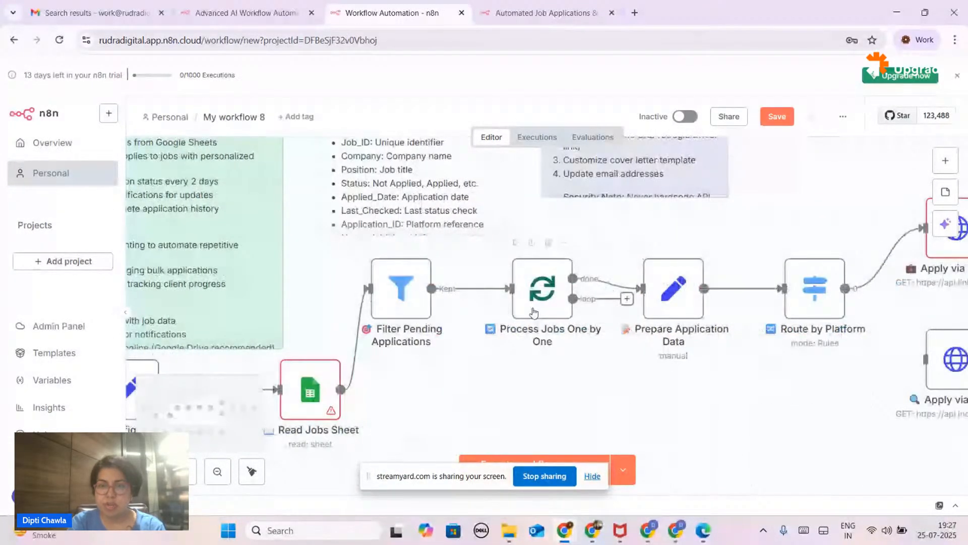
{"action": "scroll", "coordinate": [681, 281], "scroll_direction": "right", "scroll_amount": 10}
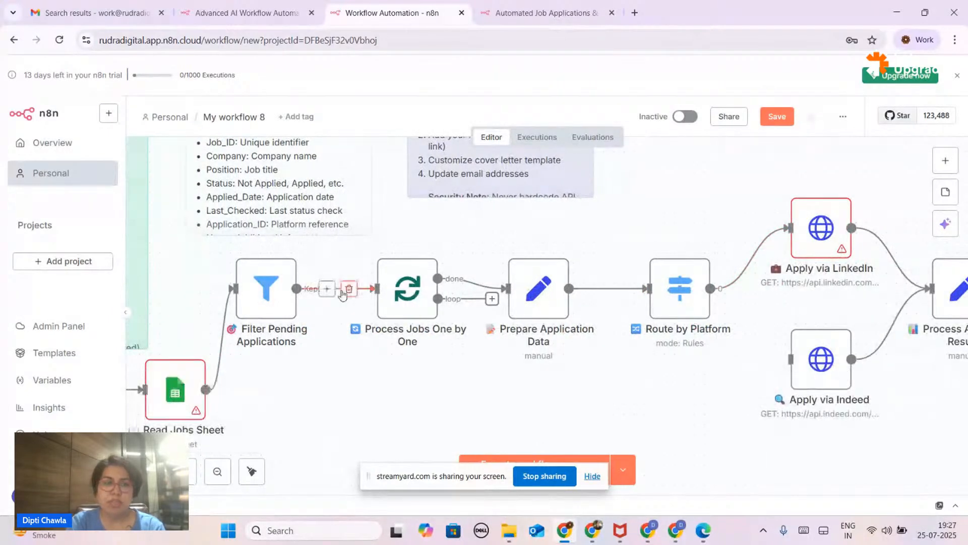
{"action": "scroll", "coordinate": [758, 286], "scroll_direction": "right", "scroll_amount": 12}
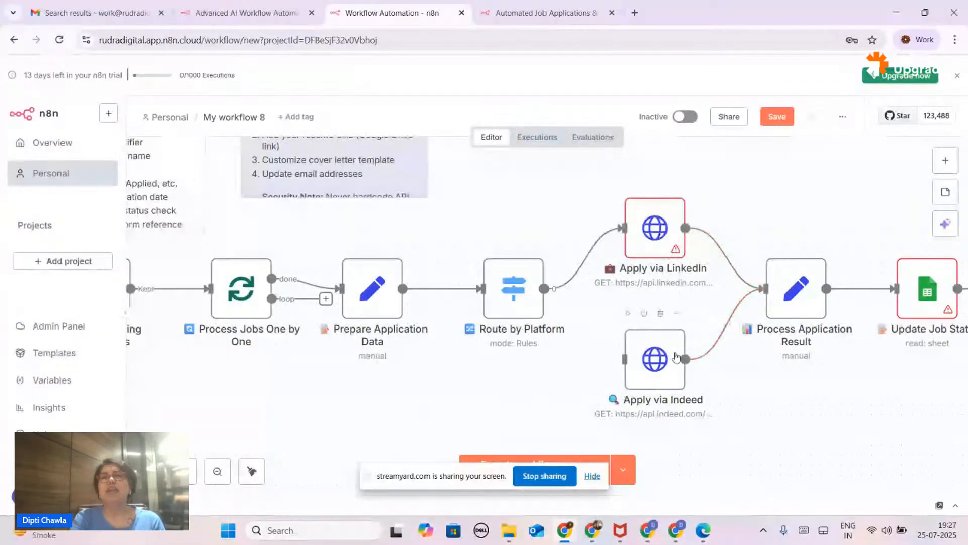
{"action": "scroll", "coordinate": [856, 353], "scroll_direction": "right", "scroll_amount": 2}
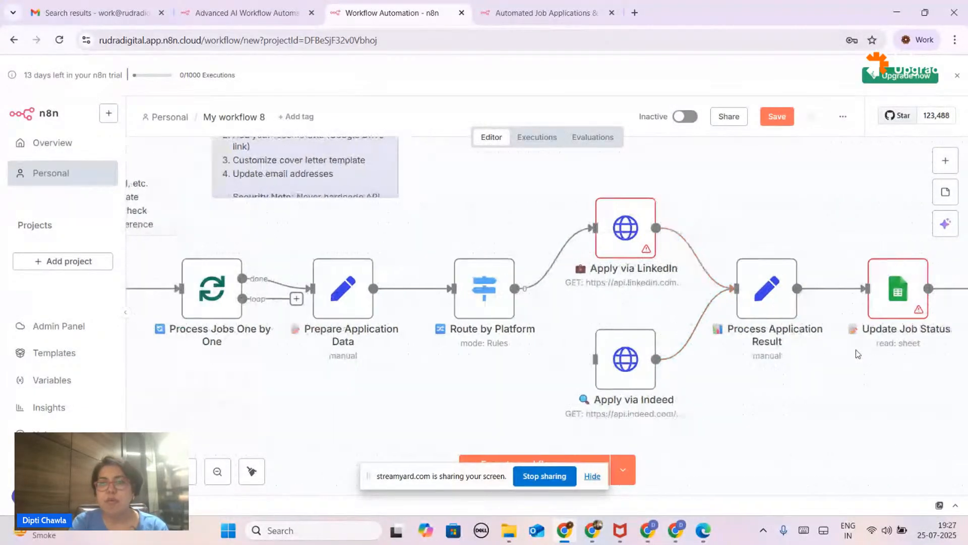
{"action": "scroll", "coordinate": [856, 353], "scroll_direction": "right", "scroll_amount": 5}
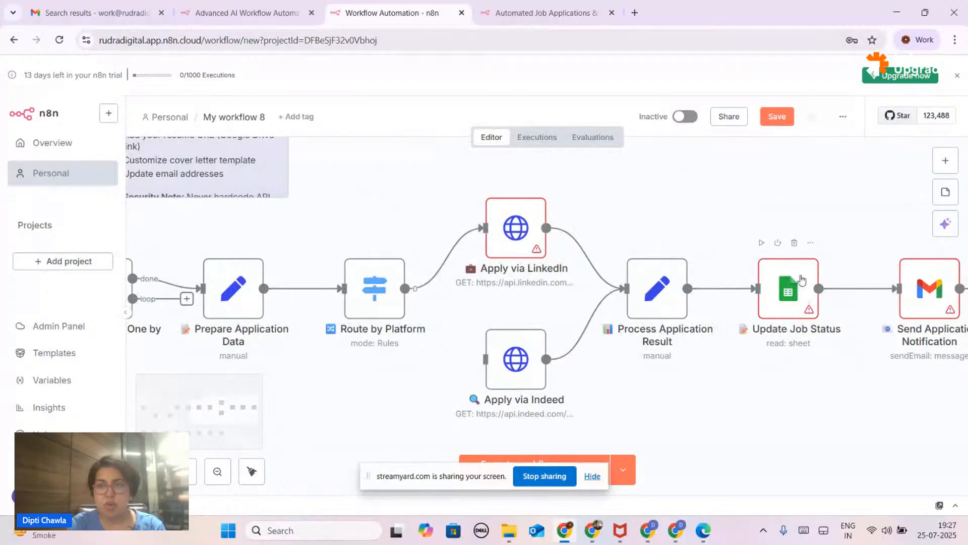
{"action": "scroll", "coordinate": [802, 280], "scroll_direction": "right", "scroll_amount": 6}
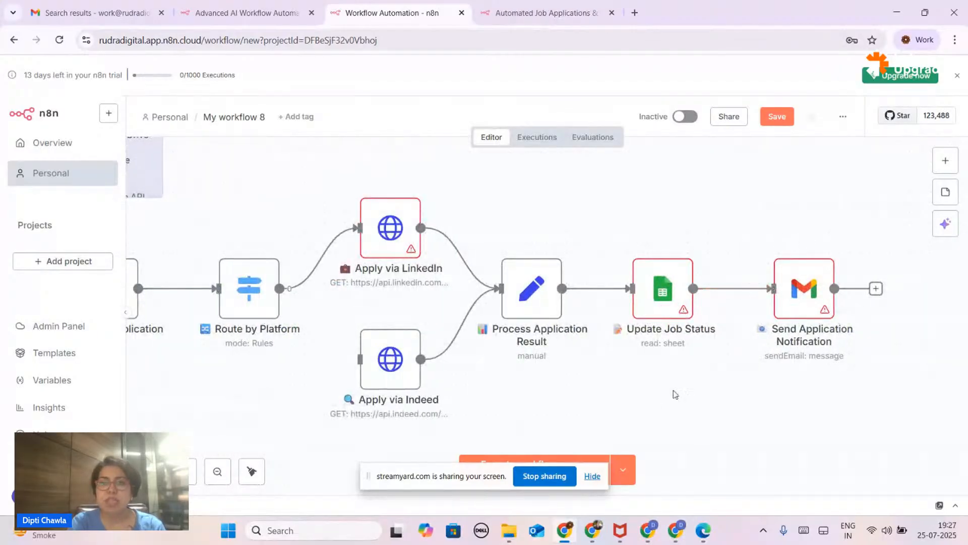
- Trace the status tracking branch from Status Check Trigger through Read Applied Jobs, the filter, loop and status checks to Send Status Update
{"action": "scroll", "coordinate": [721, 375], "scroll_direction": "down", "scroll_amount": 1}
{"action": "scroll", "coordinate": [721, 375], "scroll_direction": "down", "scroll_amount": 8}
{"action": "scroll", "coordinate": [580, 364], "scroll_direction": "left", "scroll_amount": 3}
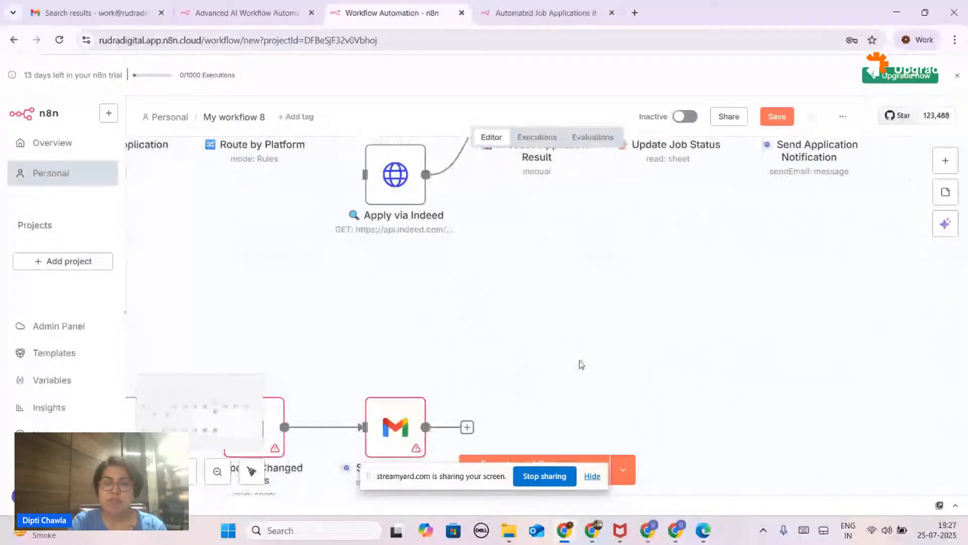
{"action": "scroll", "coordinate": [581, 364], "scroll_direction": "down", "scroll_amount": 3}
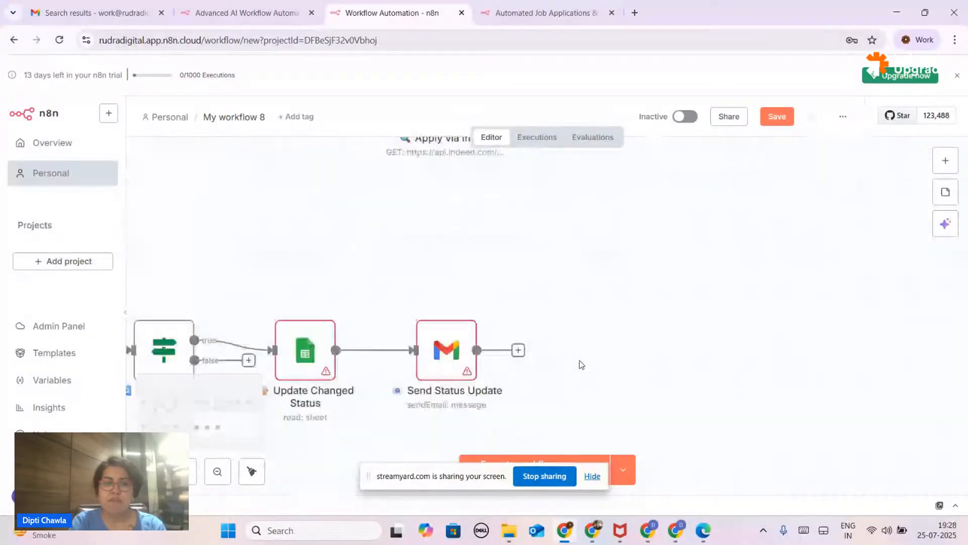
{"action": "scroll", "coordinate": [581, 365], "scroll_direction": "left", "scroll_amount": 20}
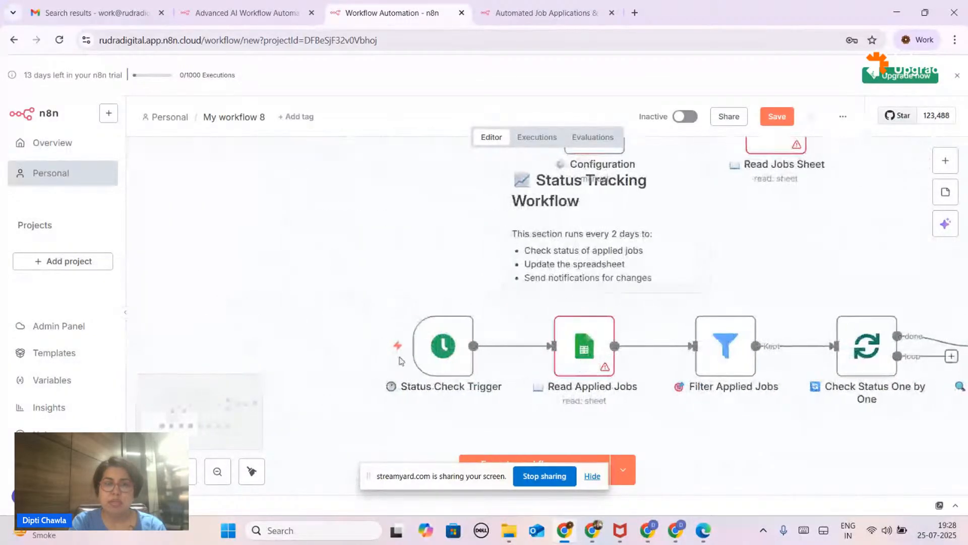
{"action": "scroll", "coordinate": [488, 381], "scroll_direction": "down", "scroll_amount": 1}
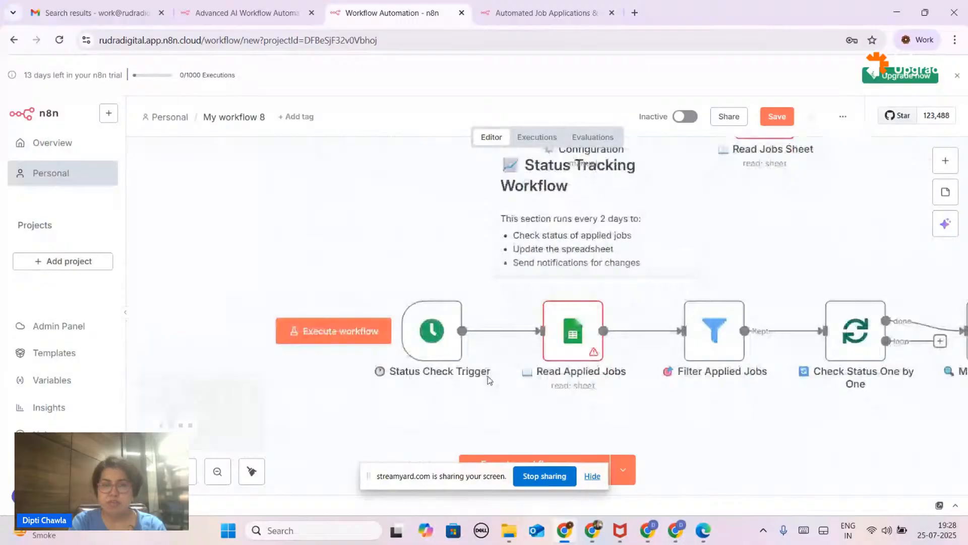
{"action": "scroll", "coordinate": [488, 380], "scroll_direction": "down", "scroll_amount": 2}
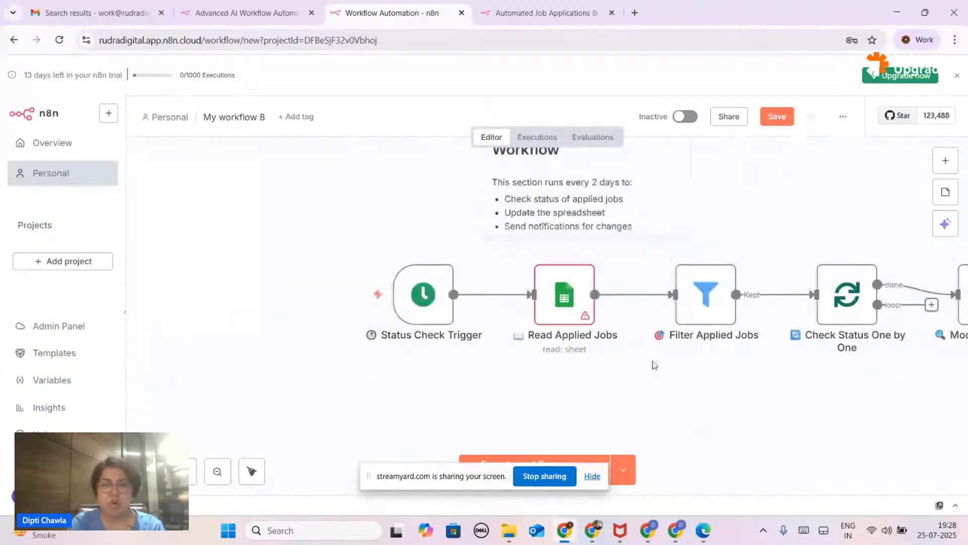
{"action": "scroll", "coordinate": [653, 363], "scroll_direction": "right", "scroll_amount": 4}
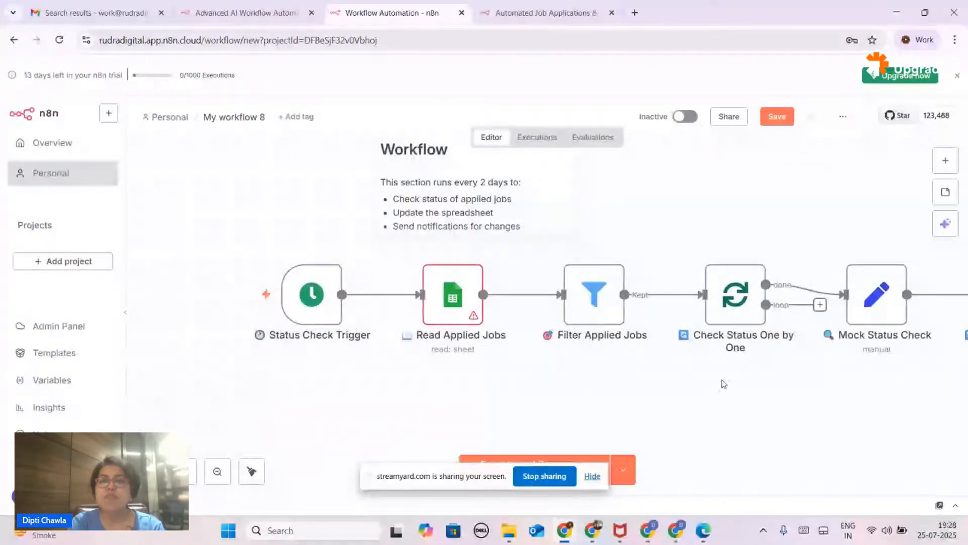
{"action": "scroll", "coordinate": [724, 383], "scroll_direction": "right", "scroll_amount": 5}
{"action": "scroll", "coordinate": [715, 357], "scroll_direction": "right", "scroll_amount": 4}
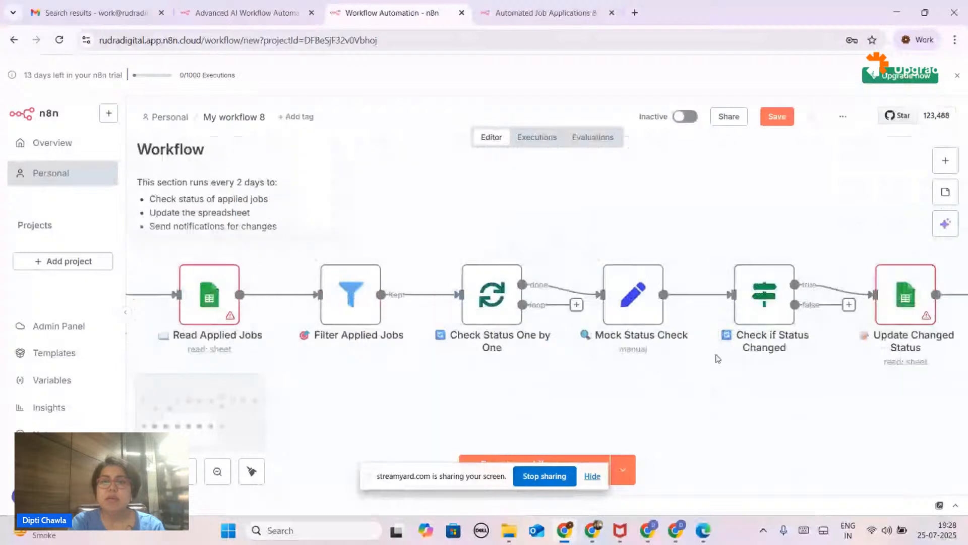
{"action": "scroll", "coordinate": [717, 359], "scroll_direction": "right", "scroll_amount": 3}
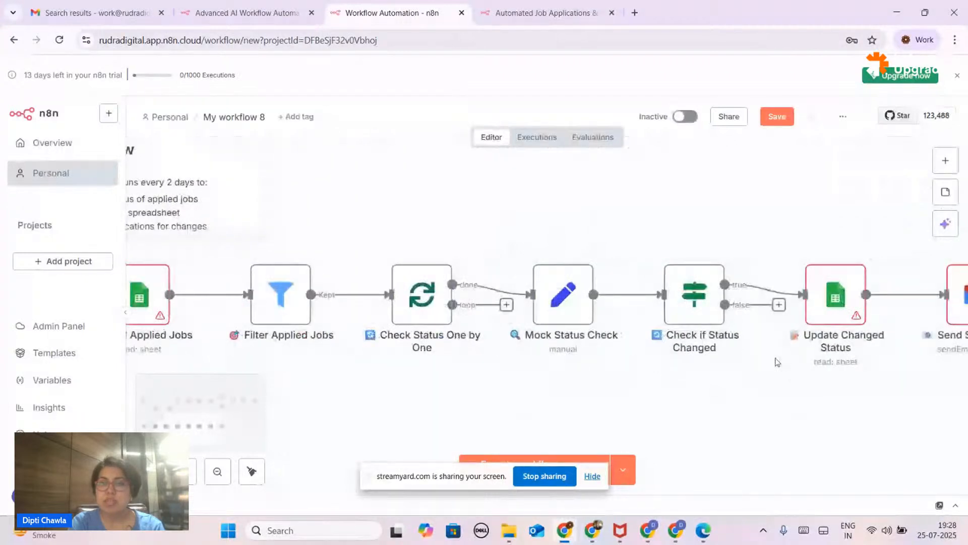
{"action": "scroll", "coordinate": [777, 362], "scroll_direction": "right", "scroll_amount": 4}
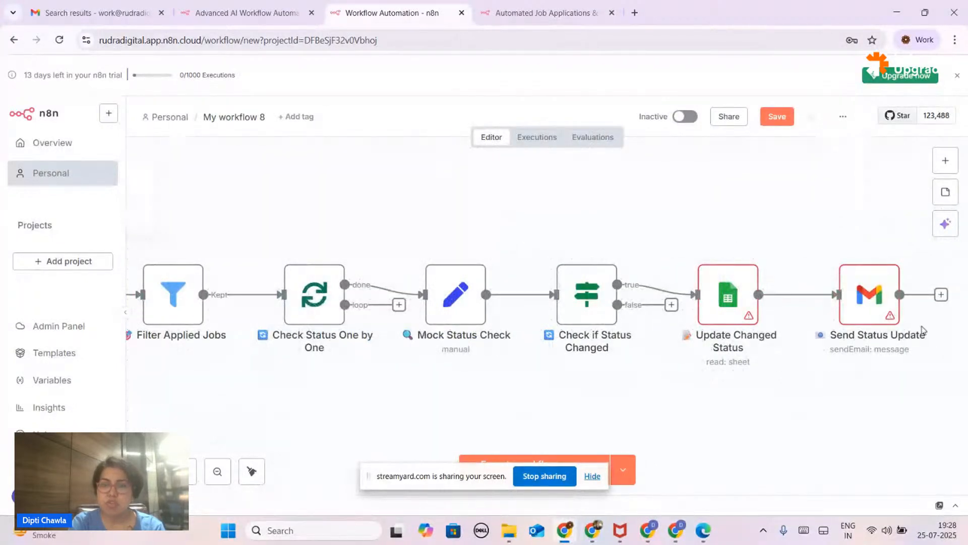
{"action": "scroll", "coordinate": [796, 341], "scroll_direction": "right", "scroll_amount": 4}
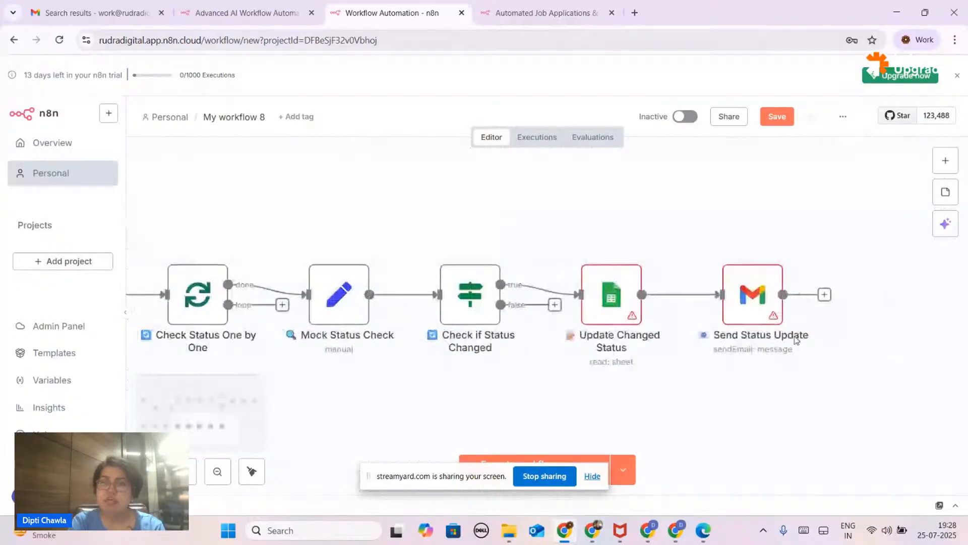
{"action": "scroll", "coordinate": [629, 374], "scroll_direction": "down", "scroll_amount": 2}
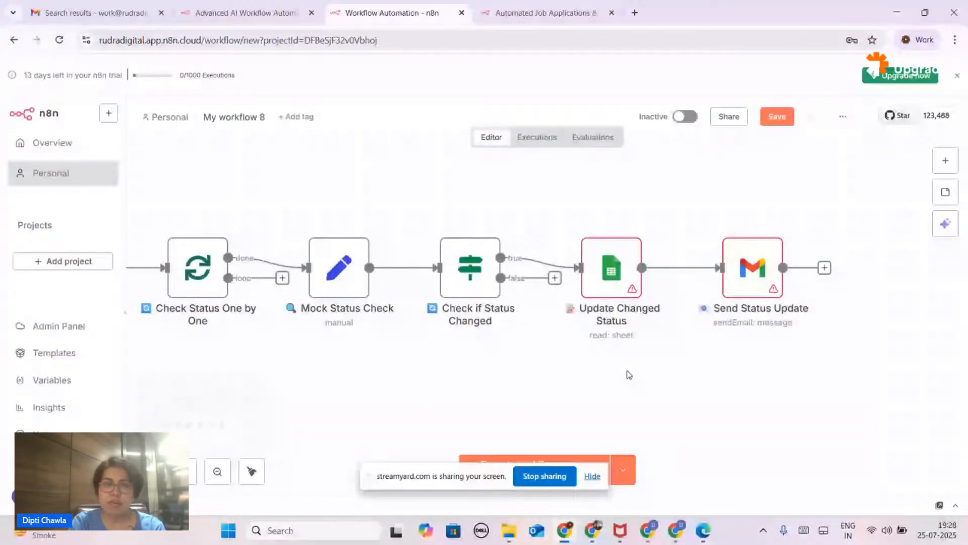
{"action": "scroll", "coordinate": [629, 374], "scroll_direction": "down", "scroll_amount": 2}
{"action": "scroll", "coordinate": [632, 346], "scroll_direction": "up", "scroll_amount": 5}
{"action": "scroll", "coordinate": [631, 346], "scroll_direction": "left", "scroll_amount": 2}
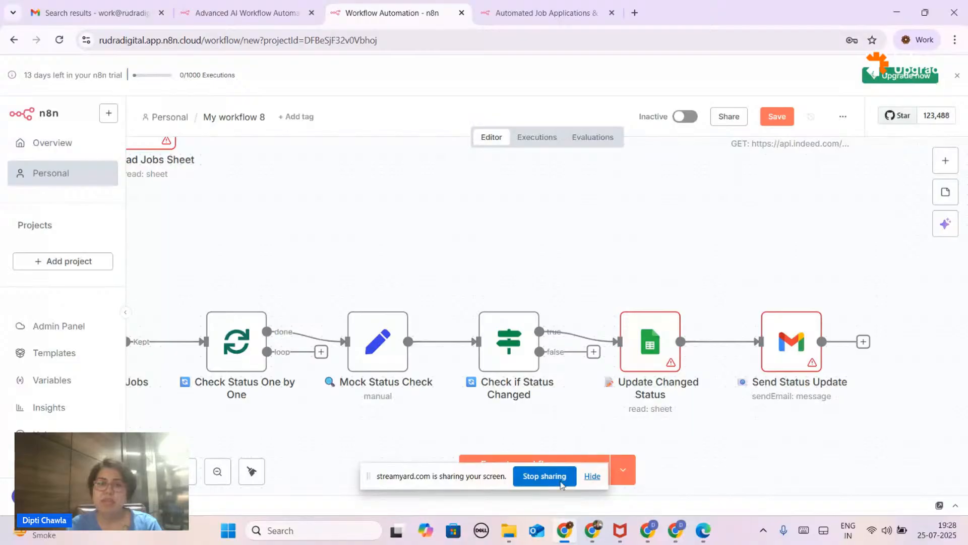
{"action": "mouse_move", "coordinate": [509, 529]}
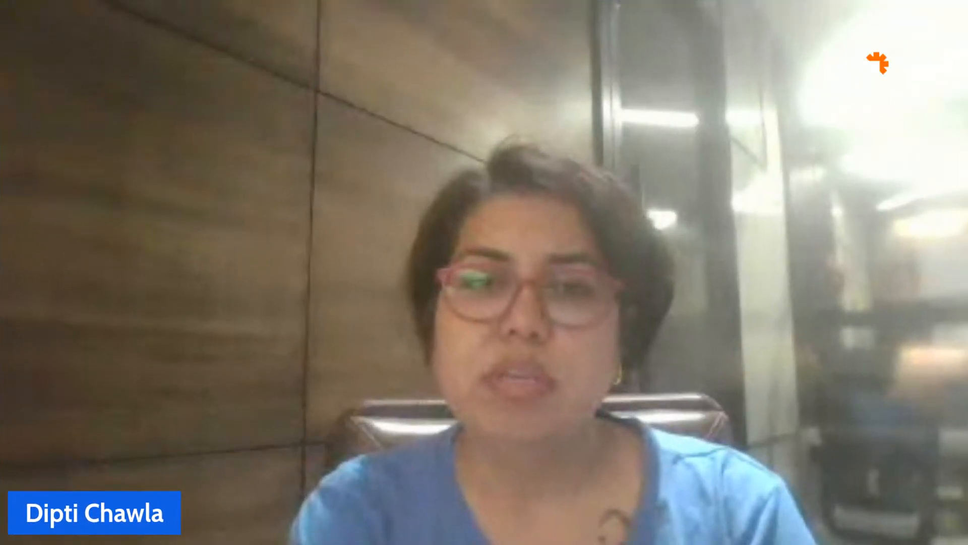